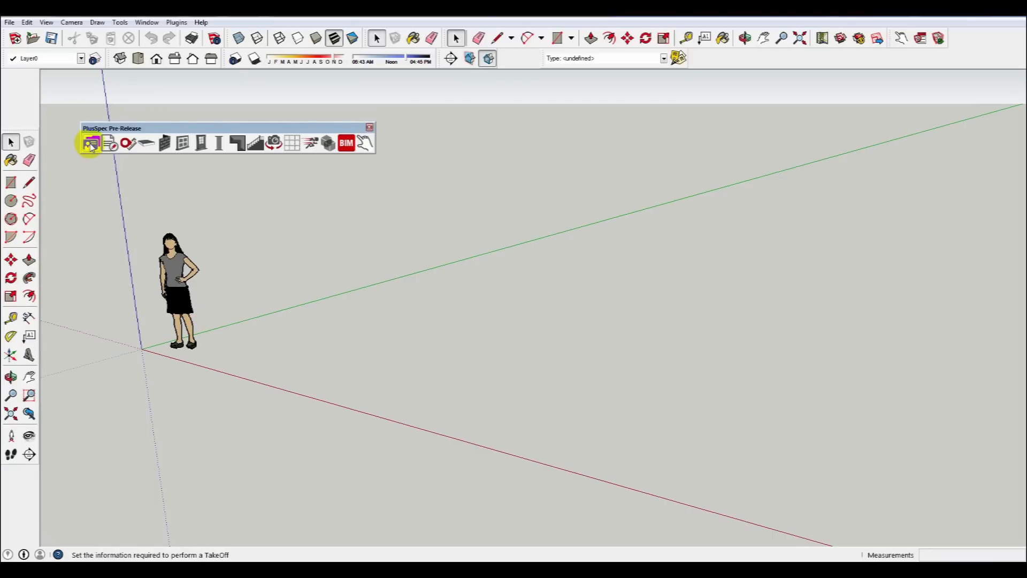
Open the job tool and enter plusspec as company name, with 1 for contact name, company address and job address.
left_click(88, 142)
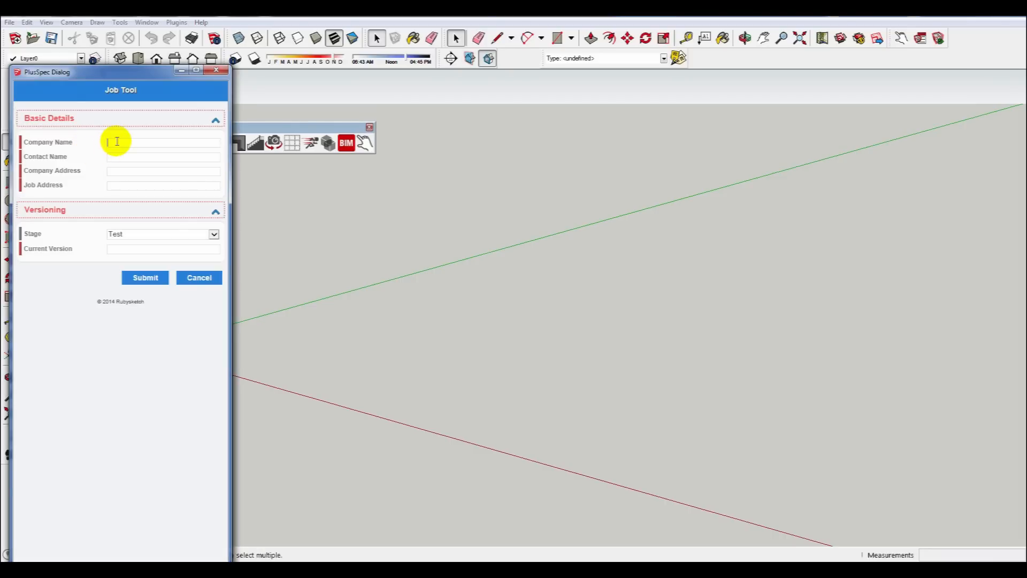
type("plussp")
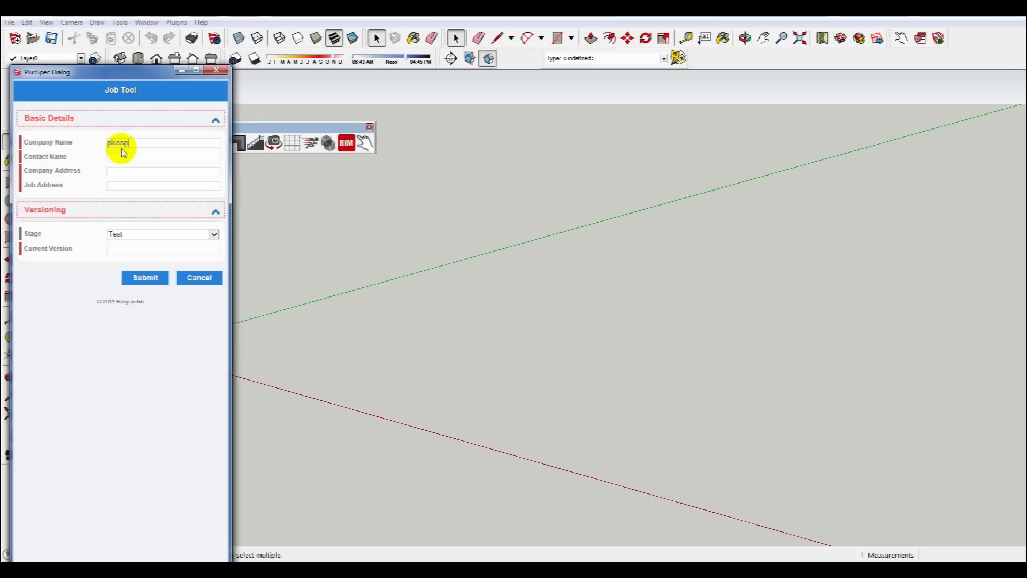
type("ec")
left_click(111, 160)
type("1")
left_click(109, 171)
type("1")
left_click(114, 186)
type("1")
Set the current version to 1 and submit the job details.
left_click(118, 249)
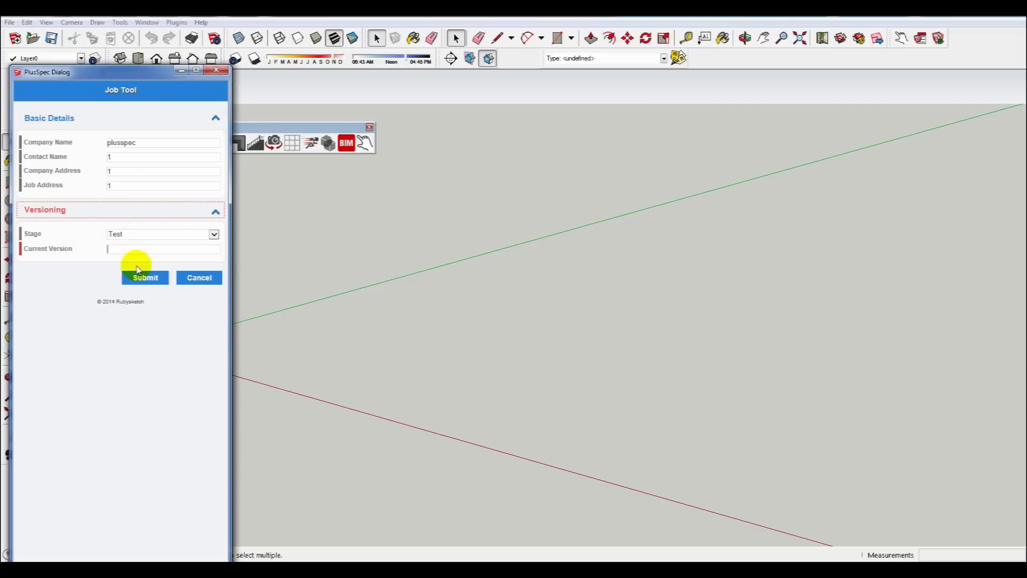
type("1")
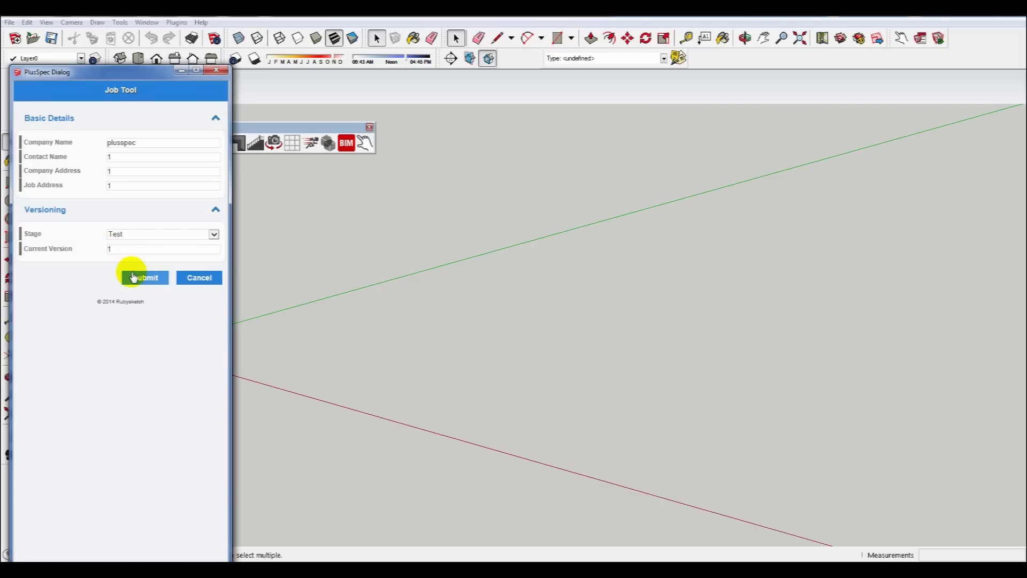
left_click(133, 279)
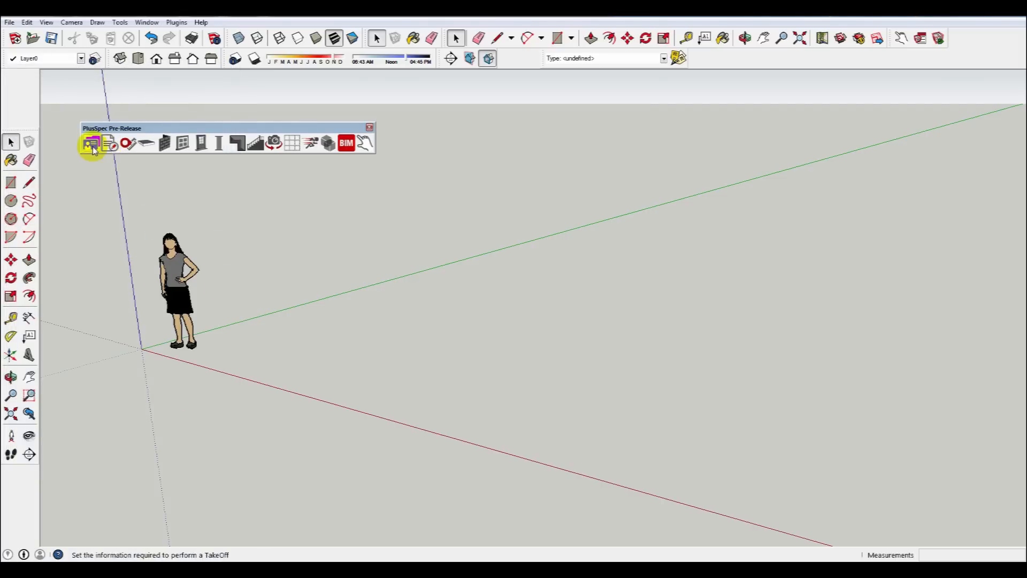
Create a drawing grid on the ground plane with the grid tool.
left_click_drag(193, 130, 175, 116)
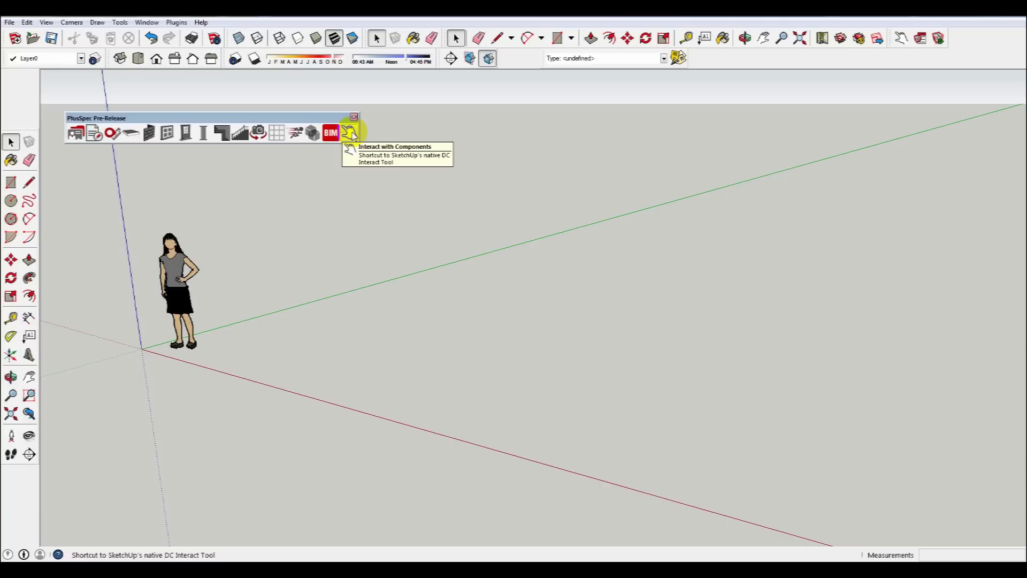
left_click(276, 133)
left_click(143, 196)
left_click_drag(229, 356, 952, 294)
left_click_drag(776, 340, 968, 271)
middle_click_drag(743, 312, 675, 344)
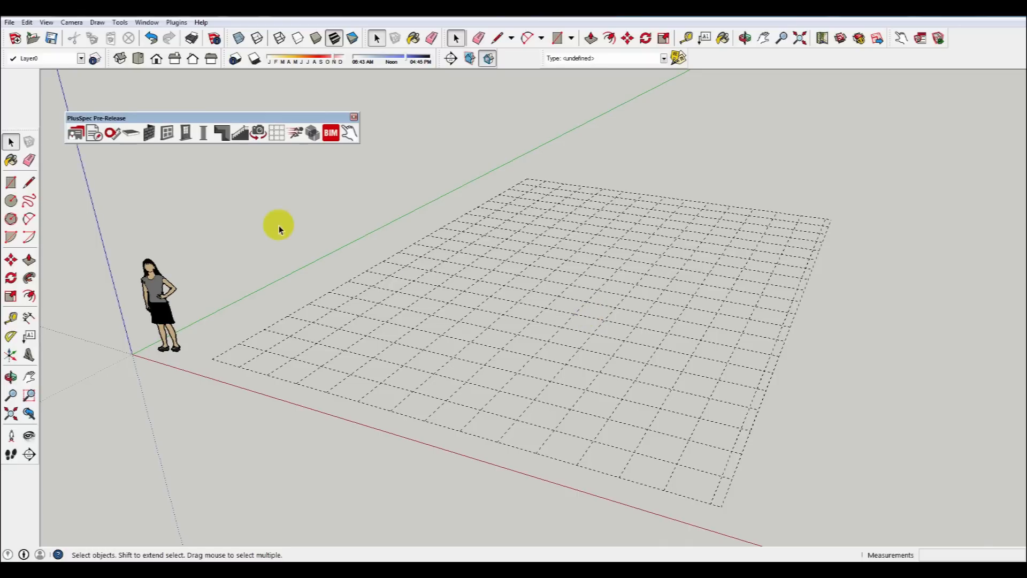
Activate the wall corner tool and open the Wall Tool settings.
left_click(149, 137)
left_click(169, 154)
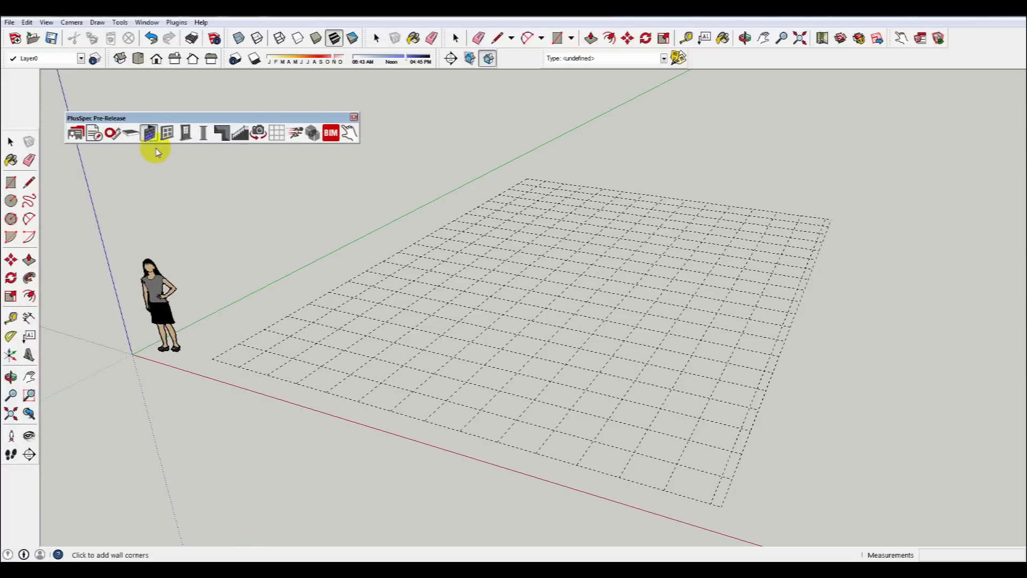
left_click(144, 133)
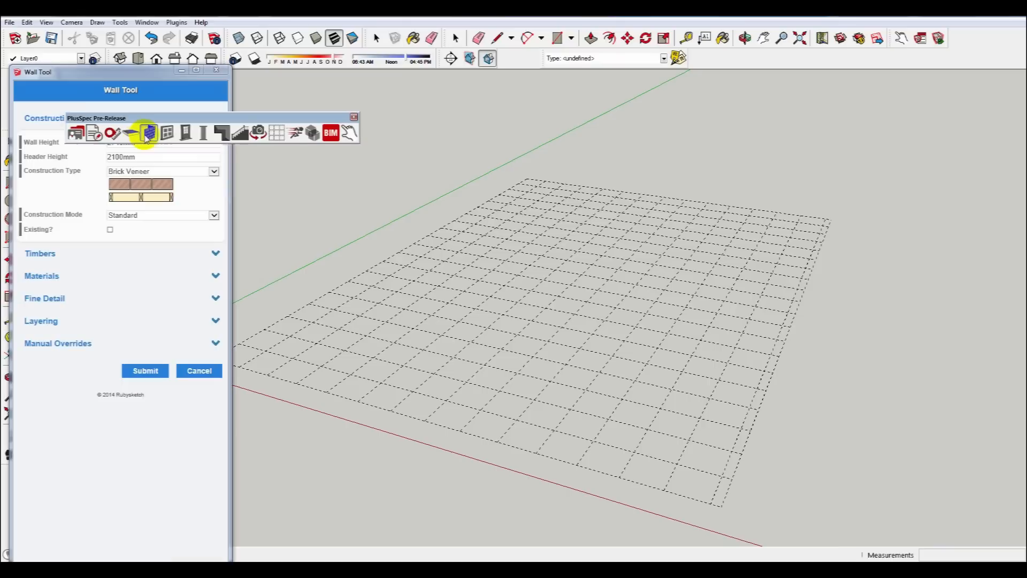
left_click(229, 126)
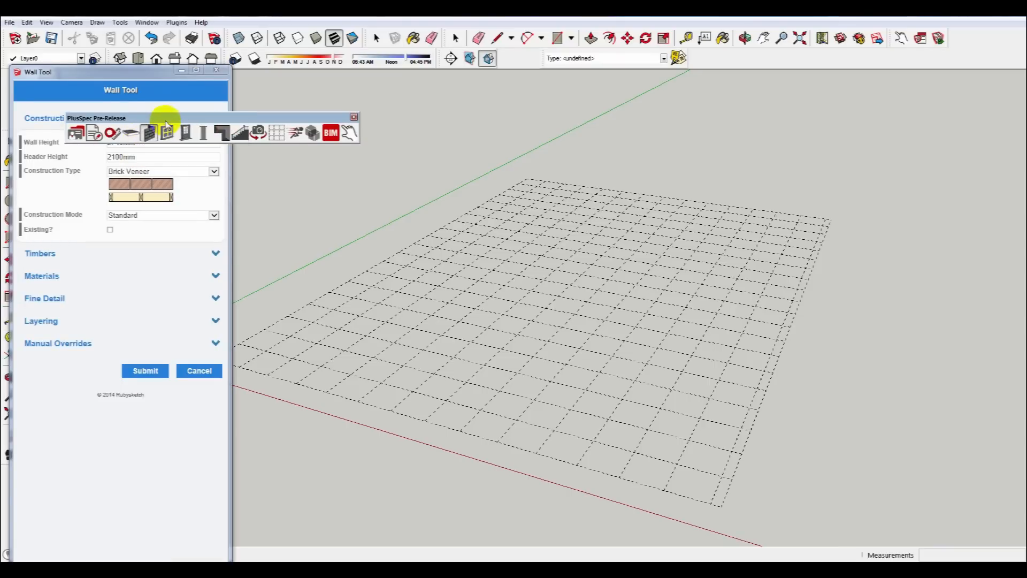
left_click_drag(163, 118, 186, 84)
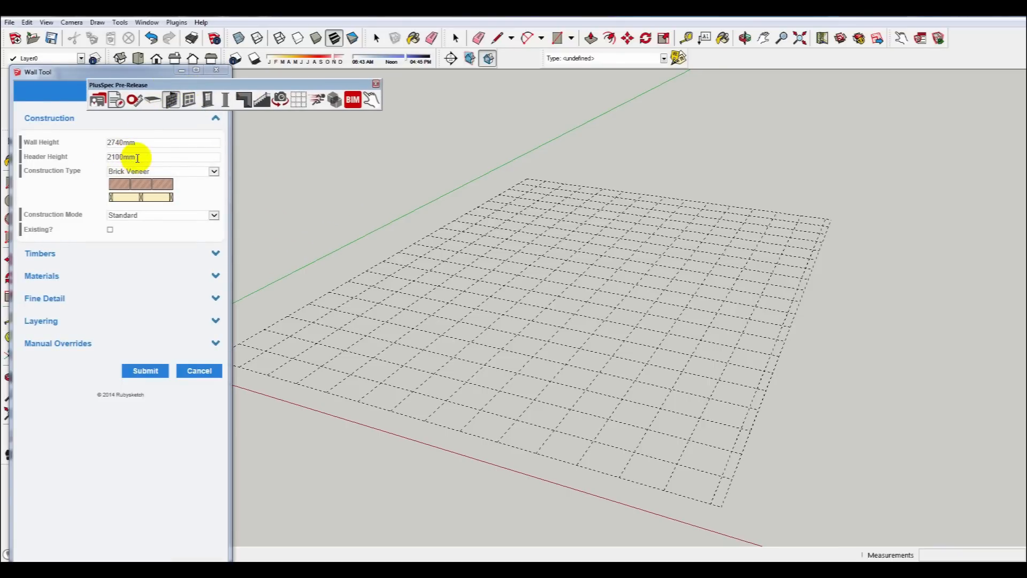
Keep Brick Veneer construction with Existing unchecked, review the wall materials, and submit the wall settings.
left_click(214, 171)
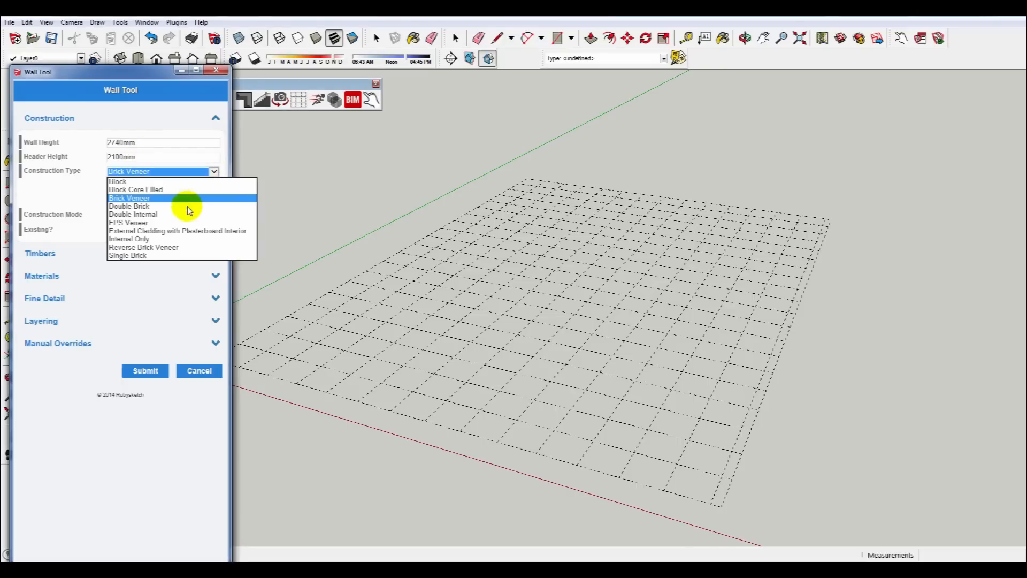
left_click(161, 199)
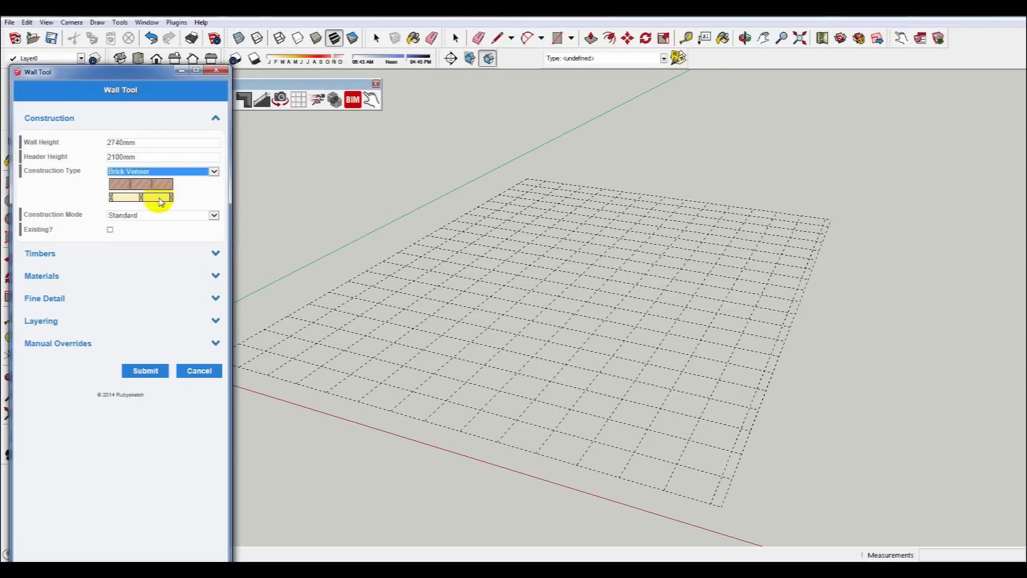
left_click(110, 231)
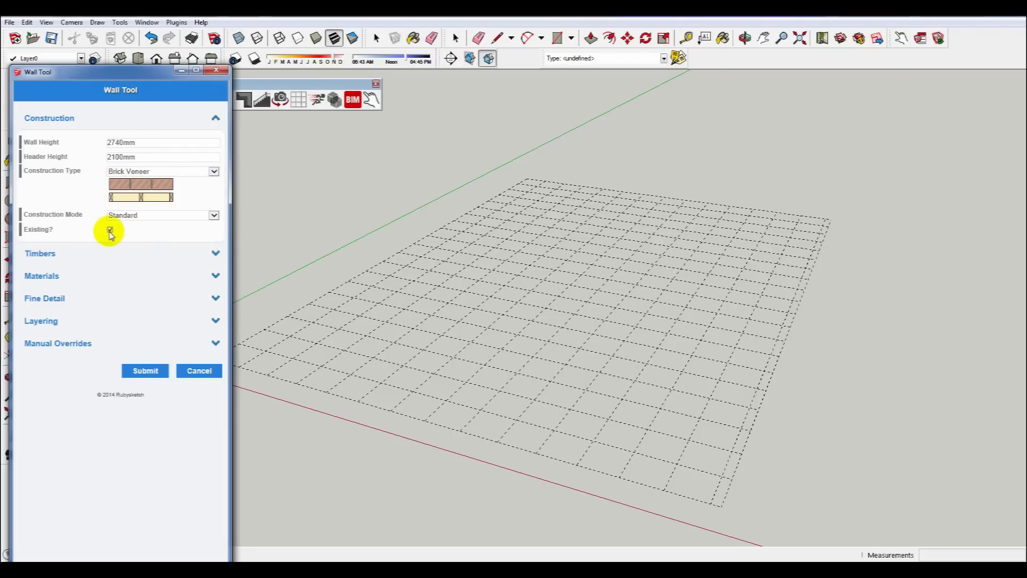
left_click(110, 231)
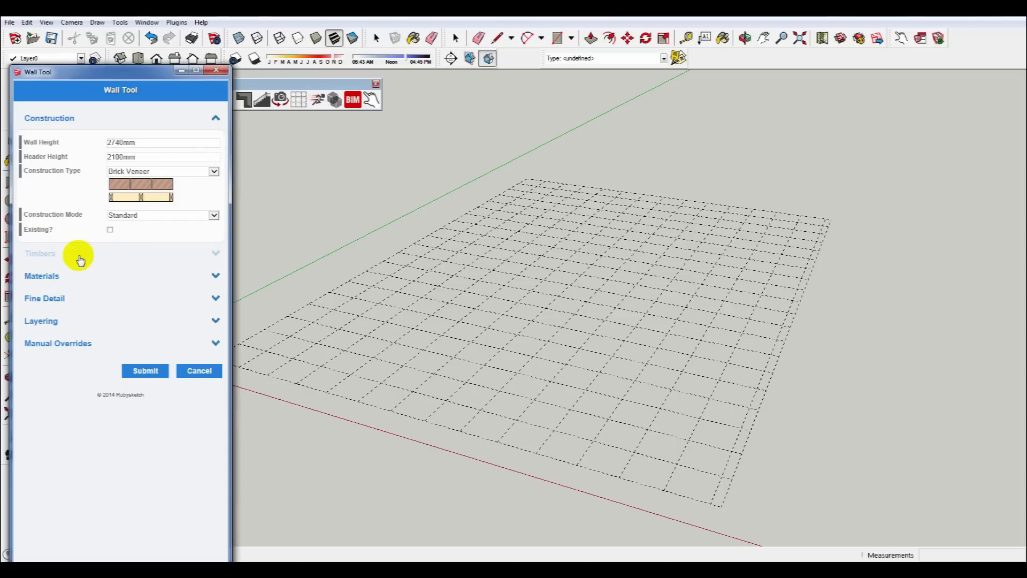
left_click(69, 277)
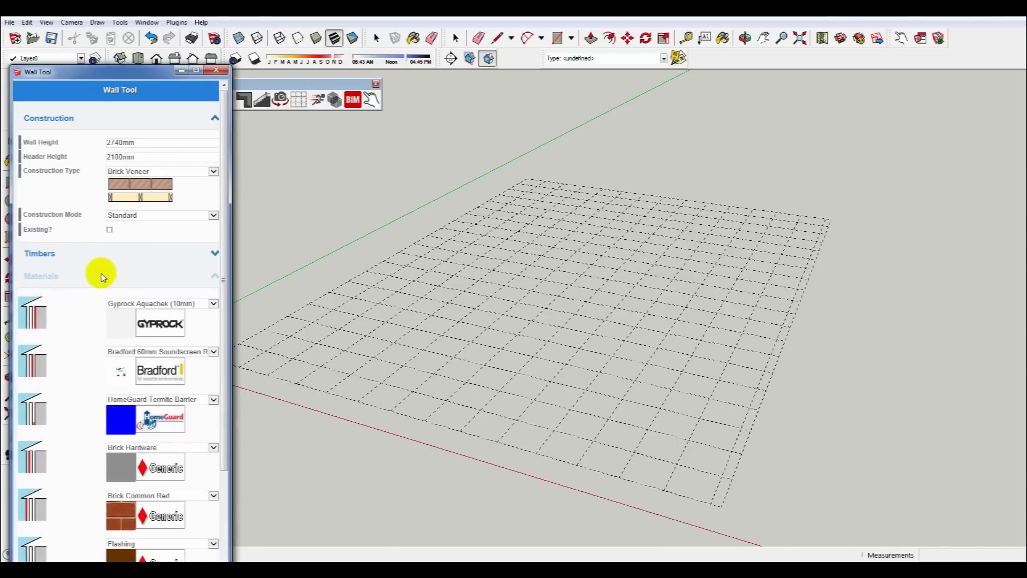
scroll(102, 274, "up", 1)
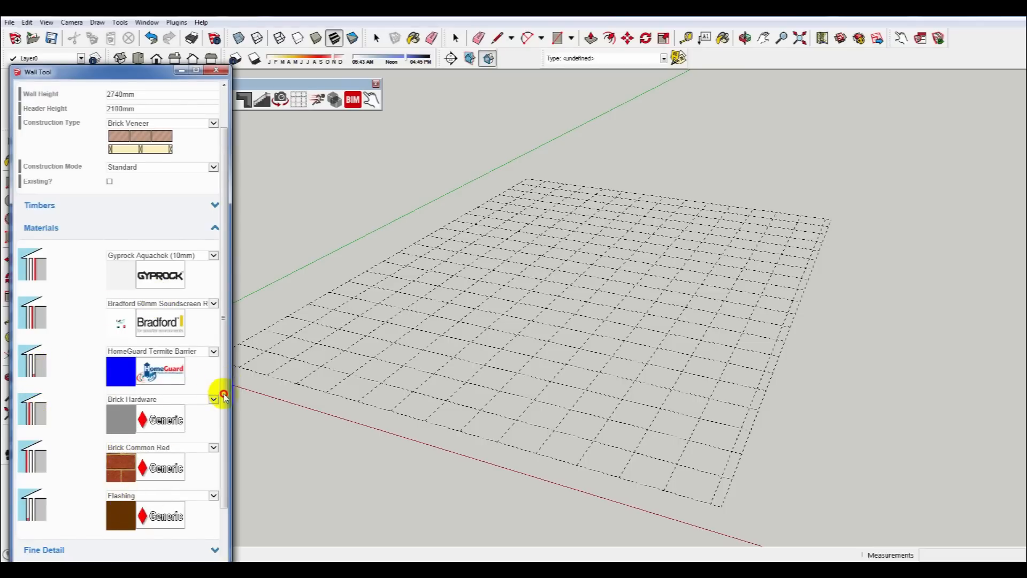
scroll(219, 417, "down", 3)
left_click(144, 545)
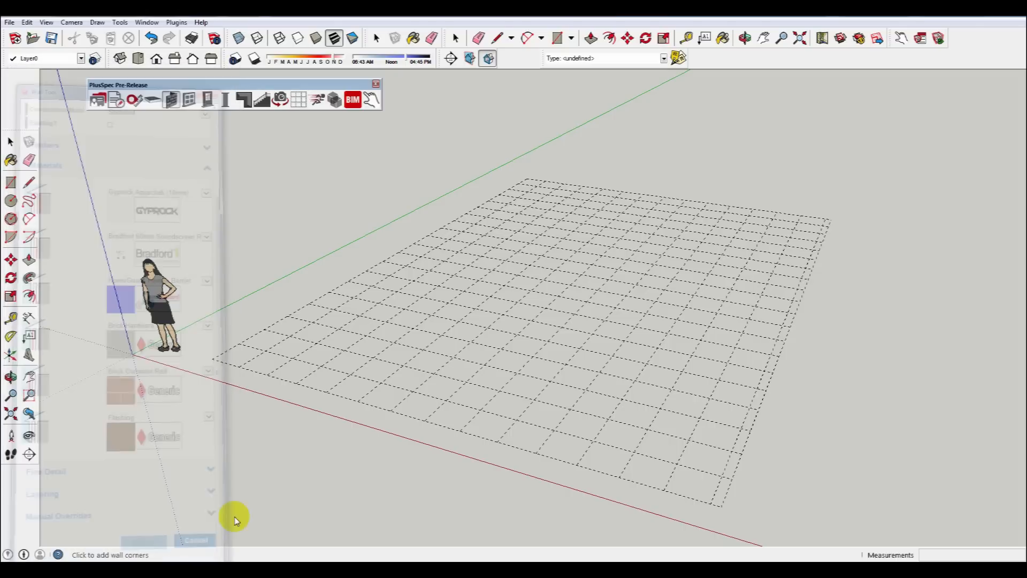
Draw four walls around a rectangle on the grid, about 6600 mm long, closing at the starting corner.
left_click(716, 440)
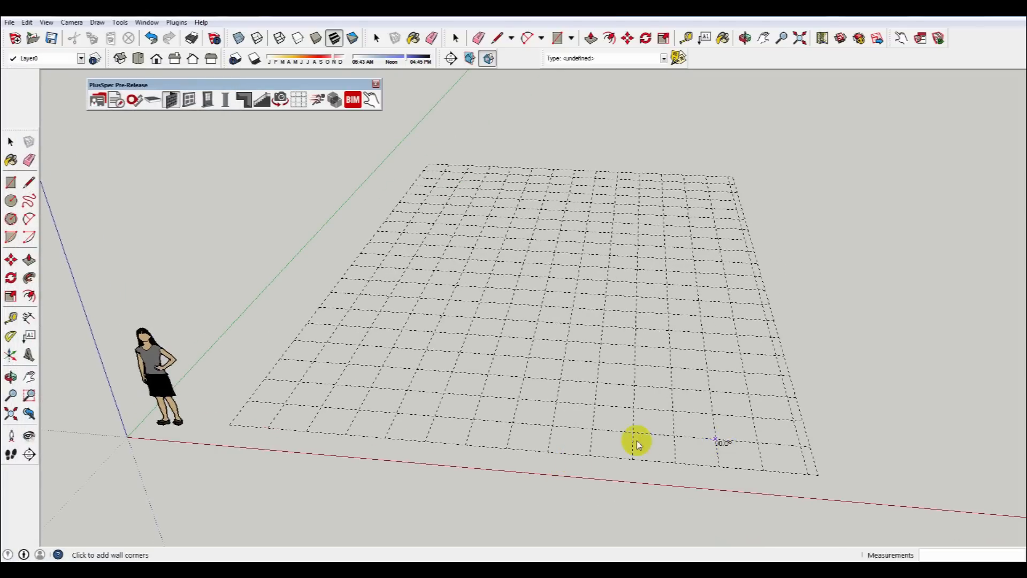
left_click(321, 407)
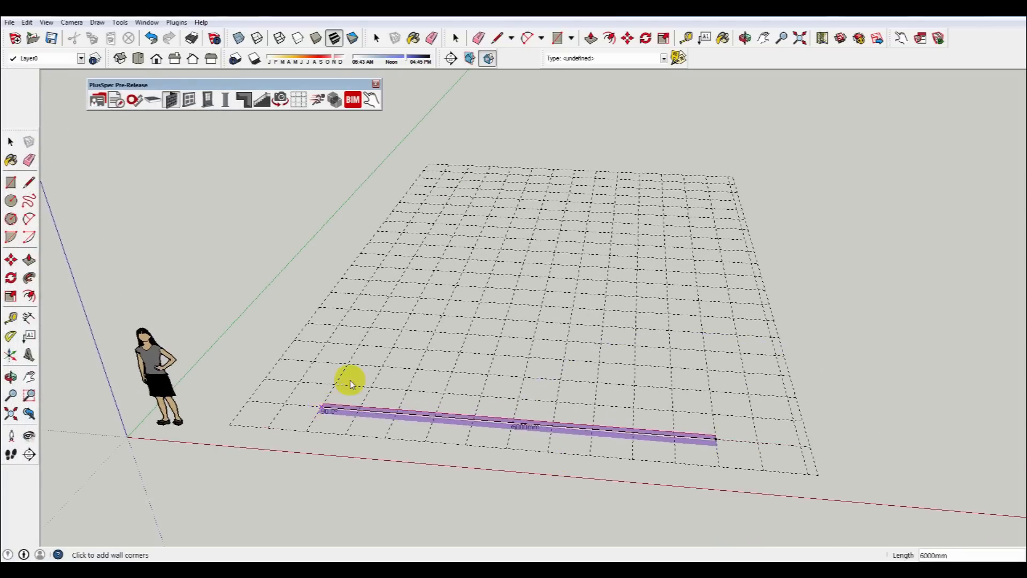
left_click(427, 233)
left_click(692, 249)
left_click(716, 438)
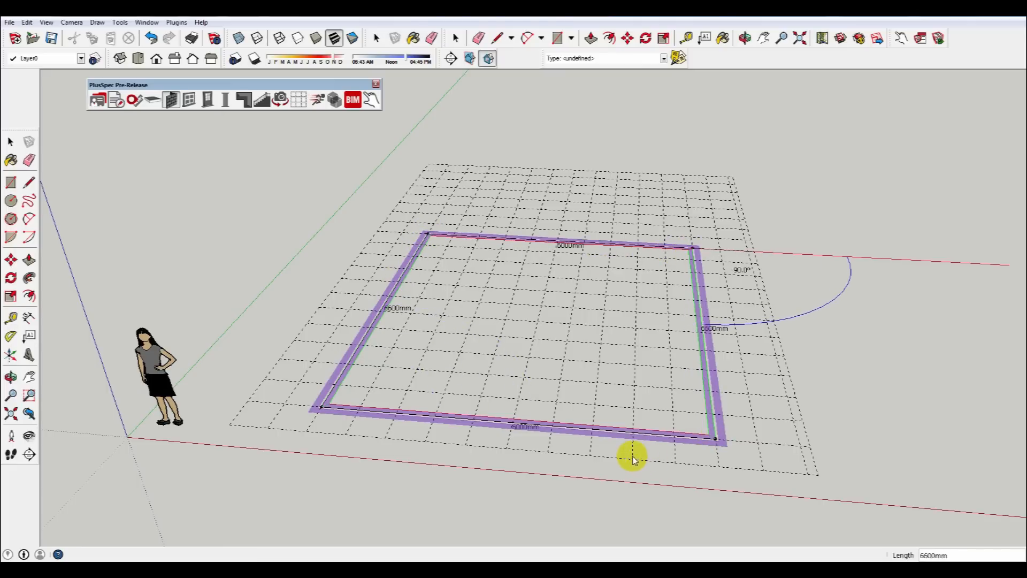
Insert a window into the front wall of the room.
middle_click_drag(611, 423, 925, 430)
left_click_drag(925, 431, 520, 418)
middle_click_drag(520, 418, 476, 328)
left_click(470, 316)
middle_click_drag(417, 305, 375, 267)
left_click(171, 99)
left_click(161, 148)
left_click(145, 267)
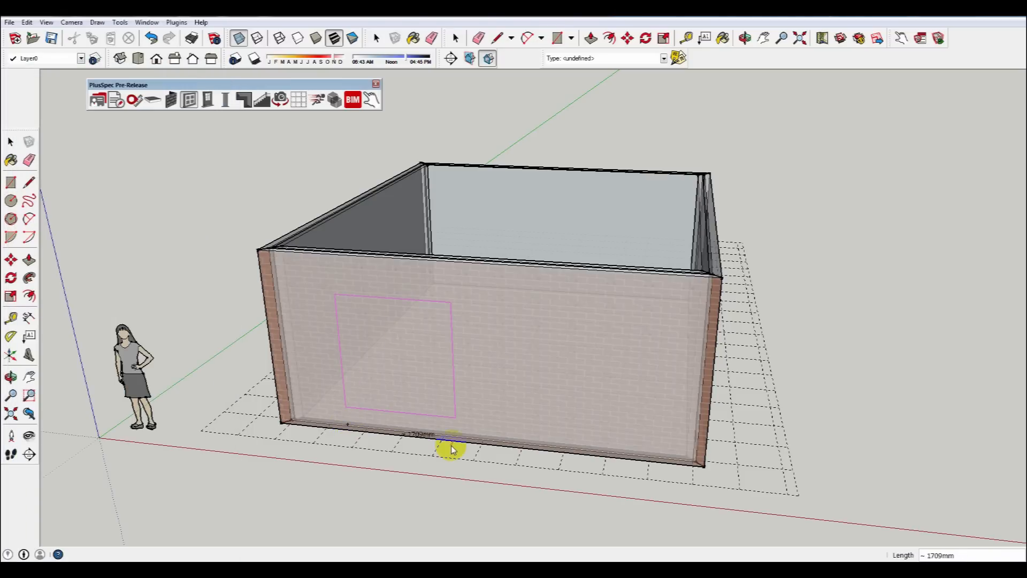
left_click(535, 463)
middle_click_drag(535, 464, 365, 350)
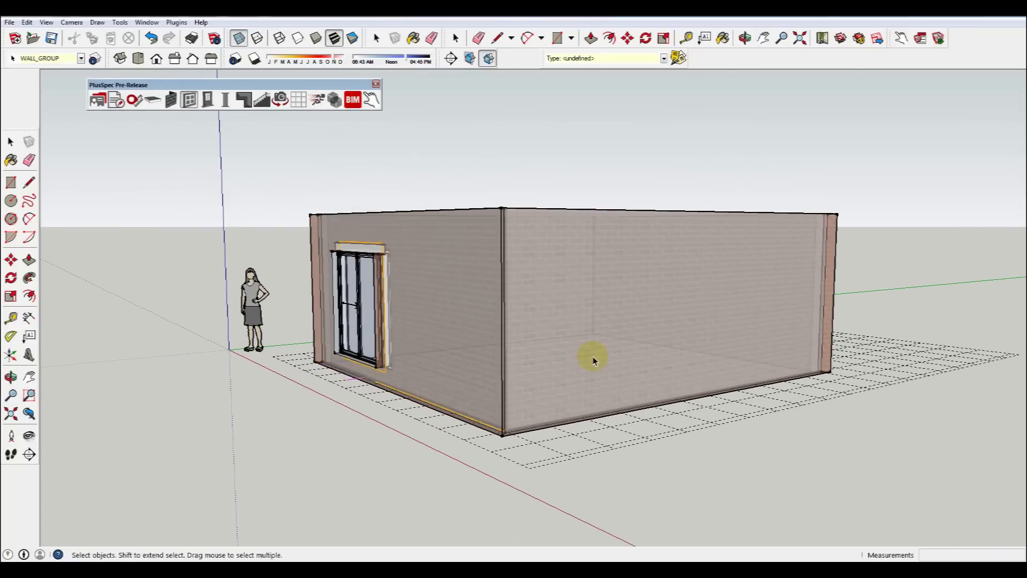
left_click(611, 339)
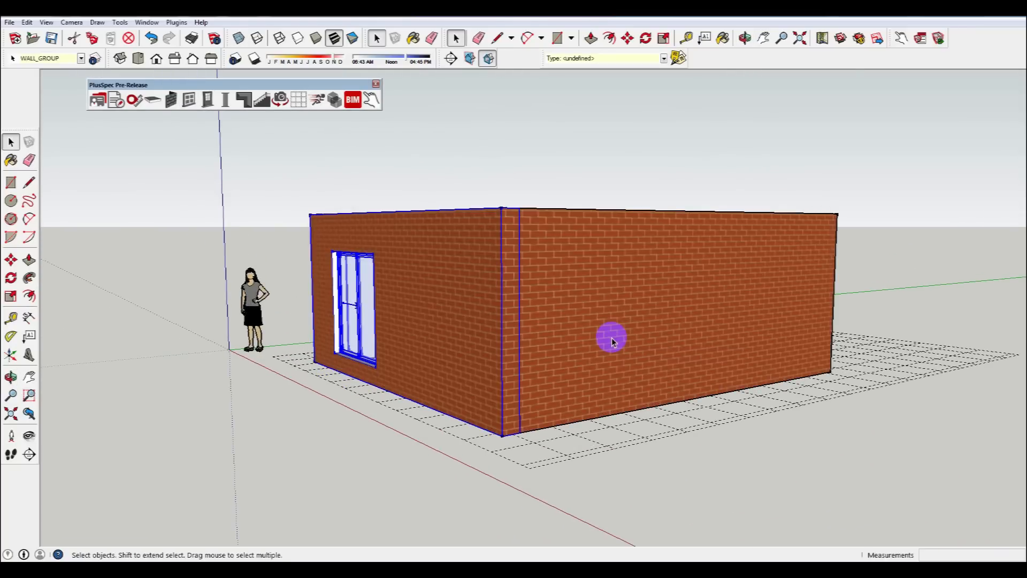
Open the Door Tool and set the door component to Swinging External Door.
middle_click_drag(615, 337, 376, 351)
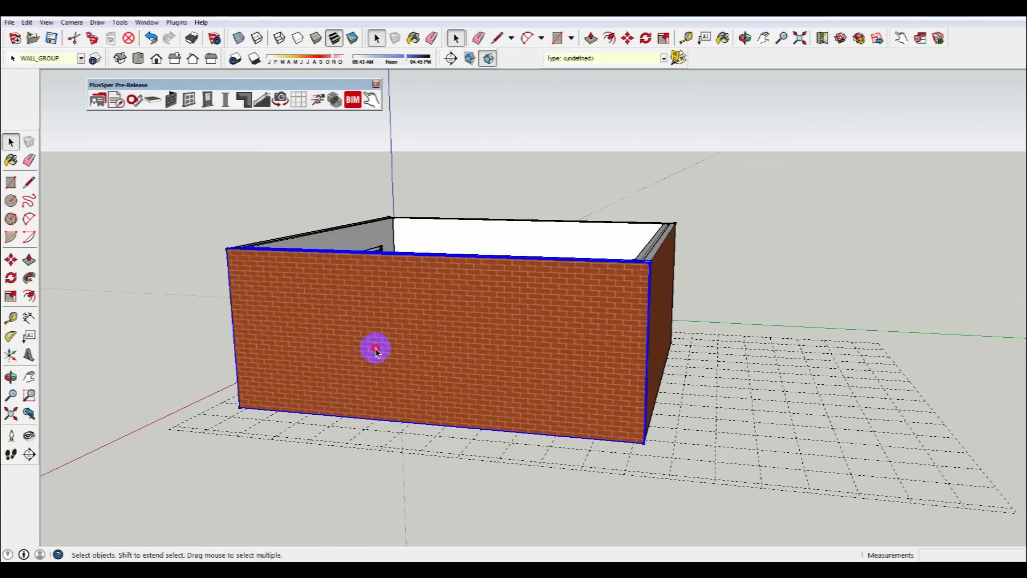
left_click(207, 101)
left_click(164, 151)
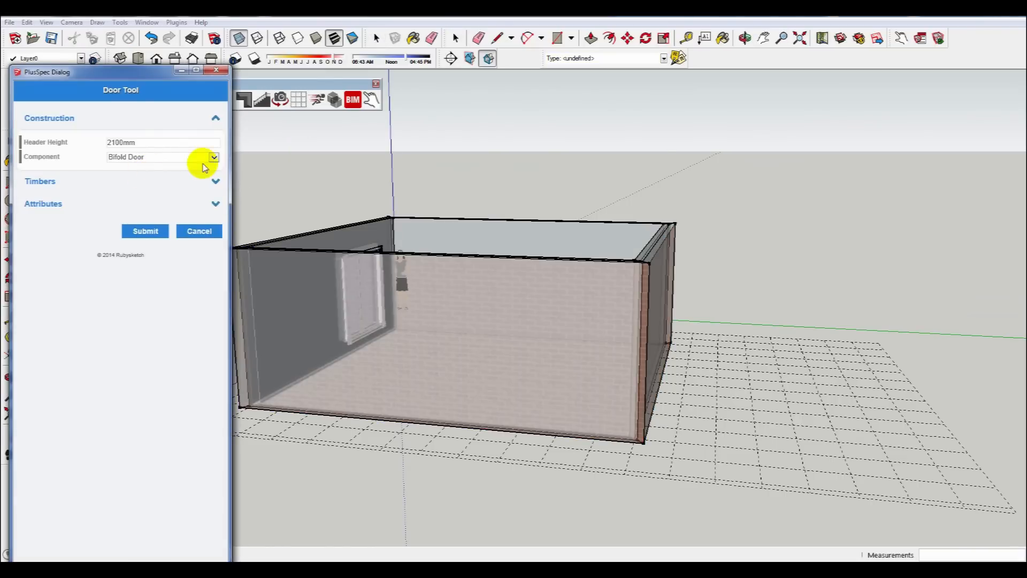
left_click(214, 158)
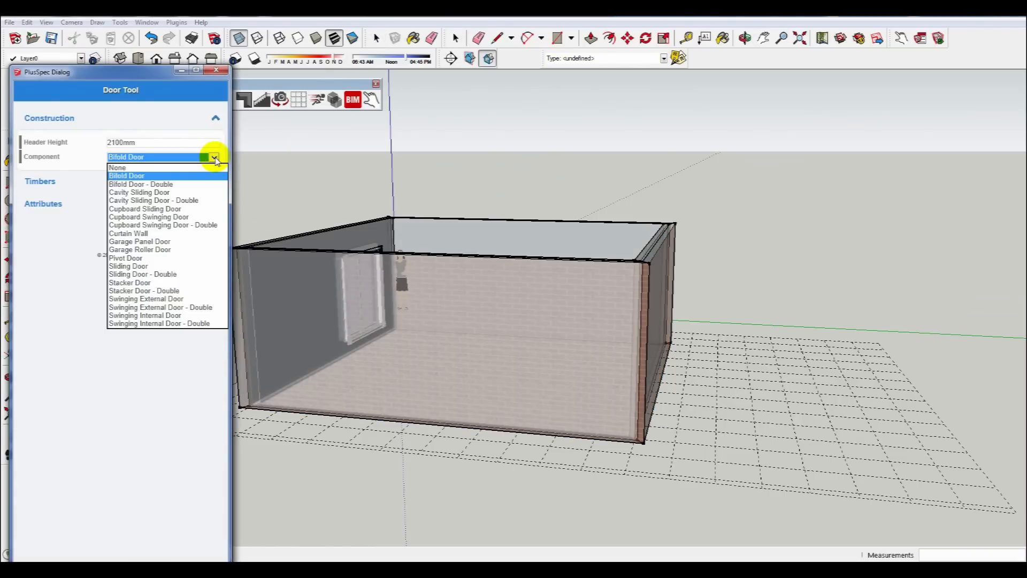
left_click(164, 299)
left_click(145, 231)
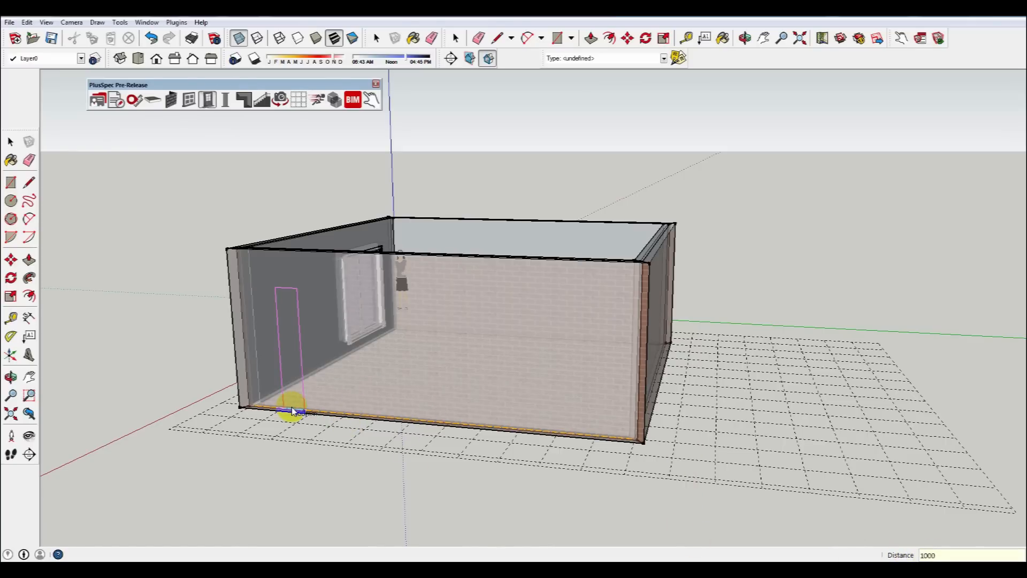
Place the swinging external door in the side wall.
left_click(374, 416)
middle_click_drag(388, 416, 396, 339)
key("space")
left_click(399, 335)
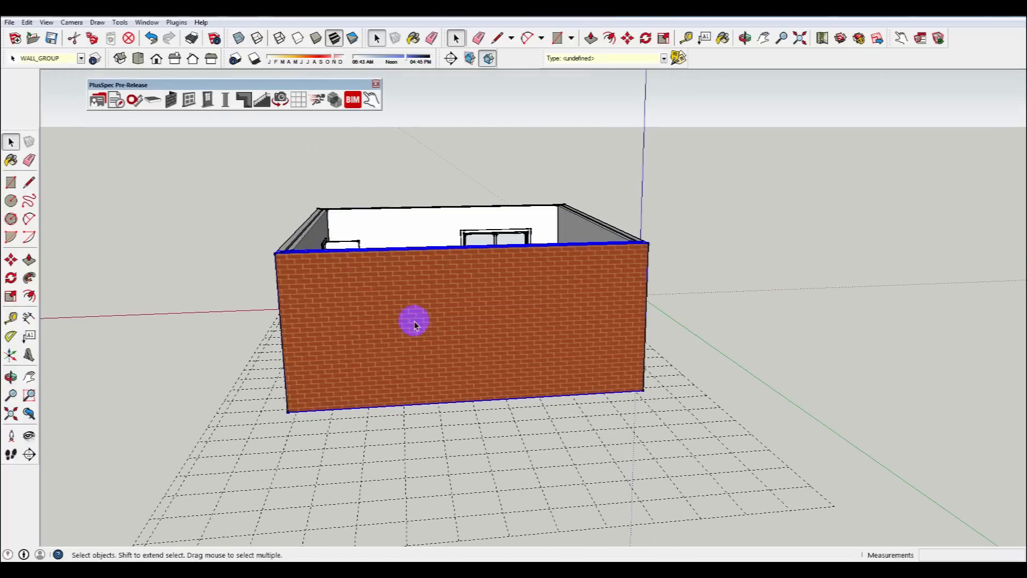
Reopen the Door Tool and set the door component to Bifold Door.
left_click(207, 102)
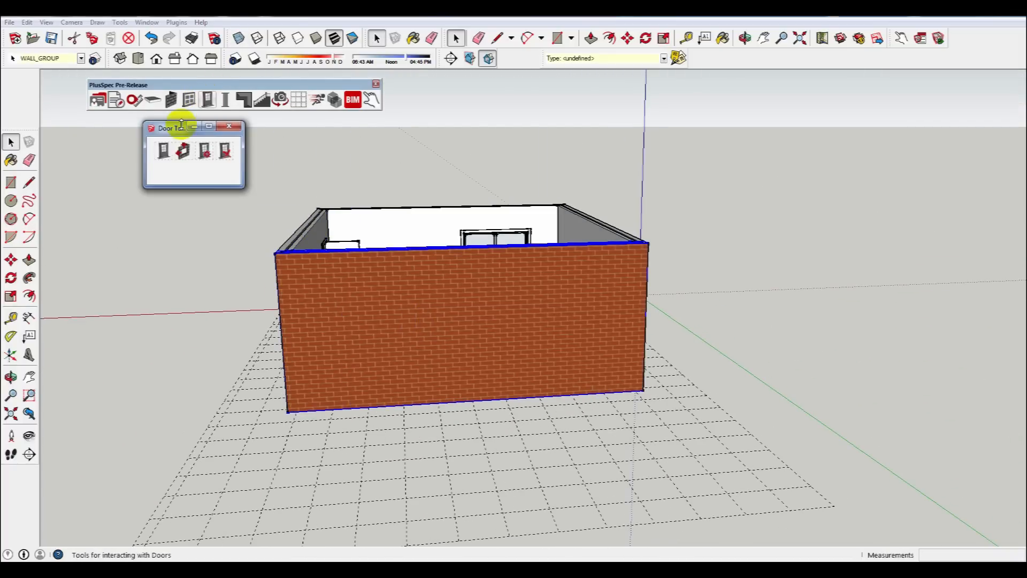
left_click(168, 151)
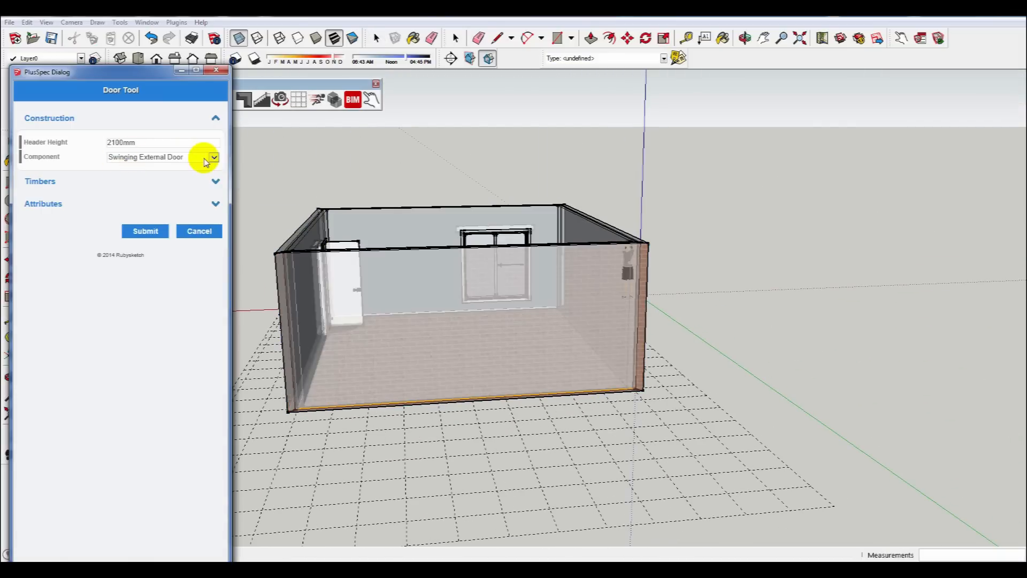
left_click(214, 158)
left_click(142, 172)
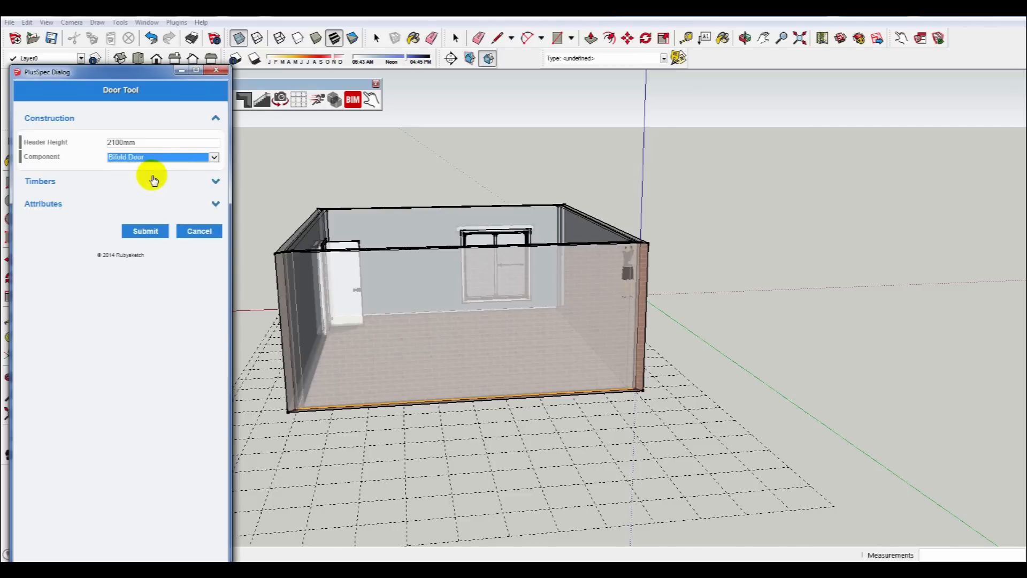
left_click(149, 235)
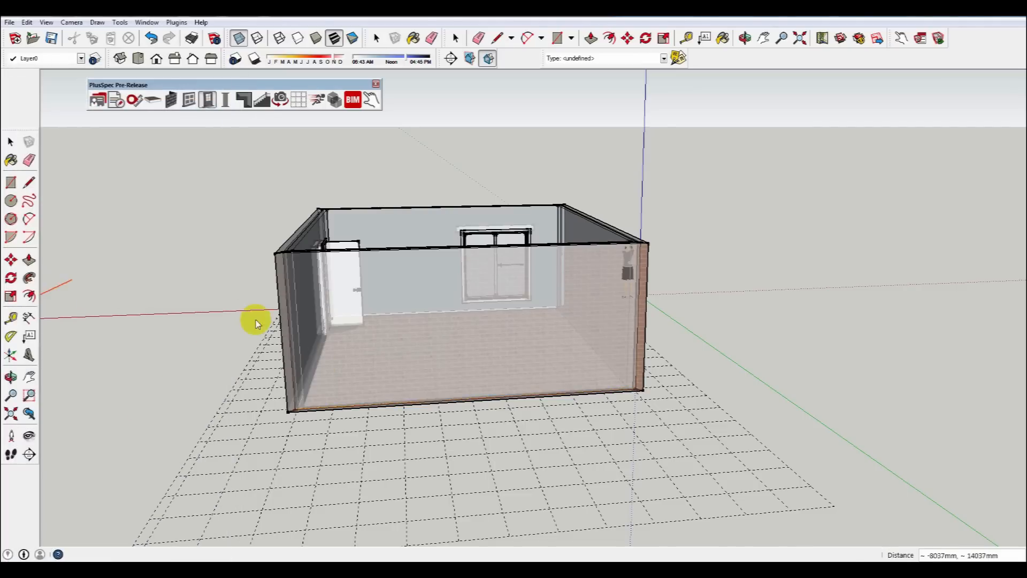
Place a bifold door about 3600 mm wide in the front wall.
left_click(333, 410)
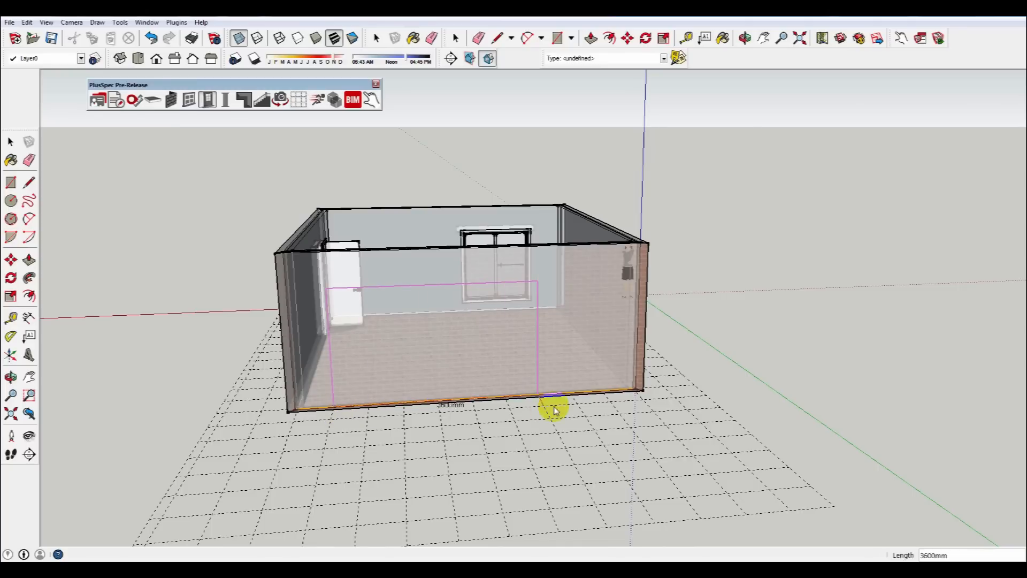
left_click(545, 422)
middle_click_drag(550, 408, 170, 281)
left_click(169, 281)
middle_click_drag(355, 298, 458, 323)
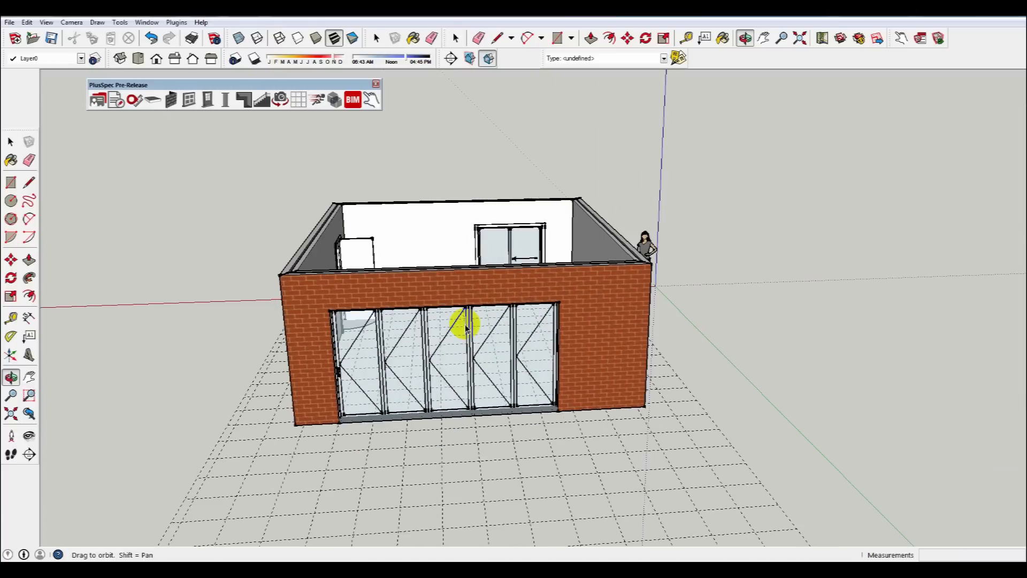
Create the All scene set and step through the four elevation scenes.
left_click(280, 99)
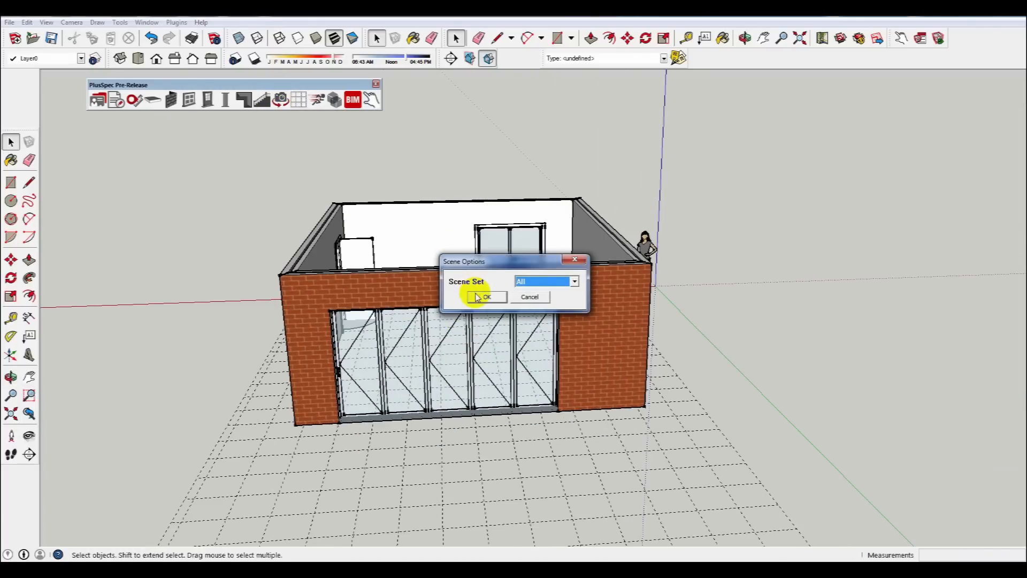
left_click(485, 297)
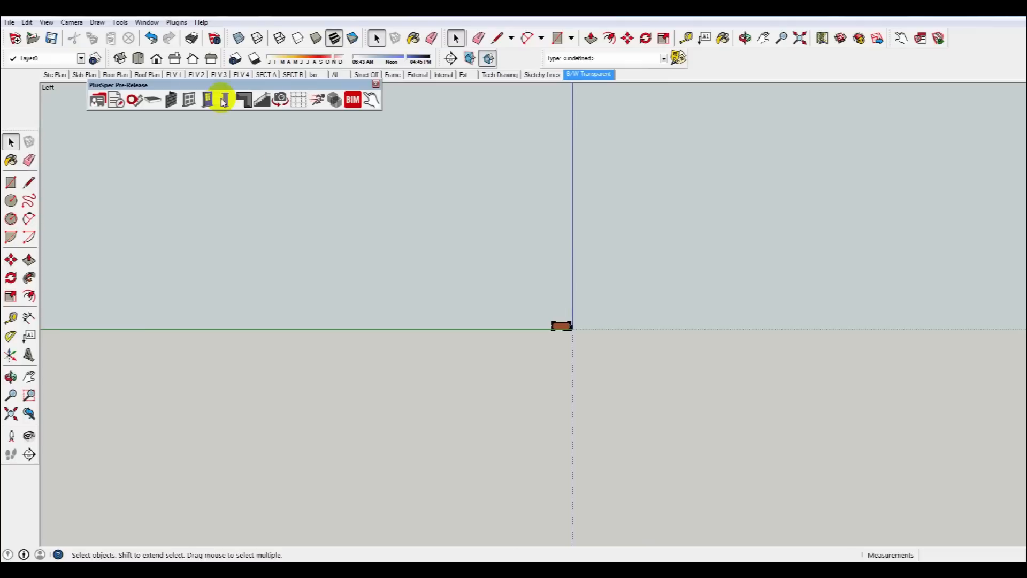
left_click(174, 75)
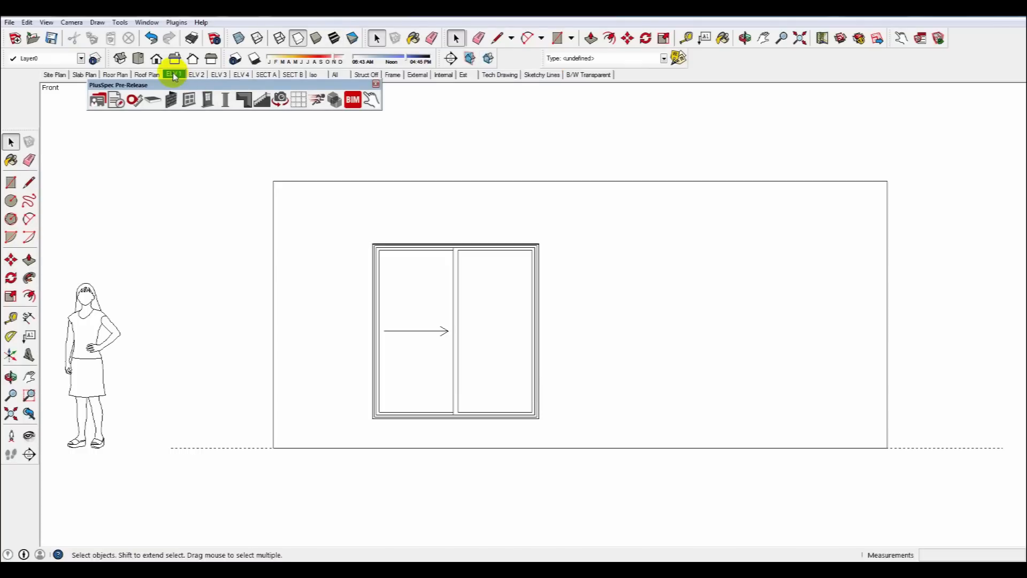
left_click(197, 75)
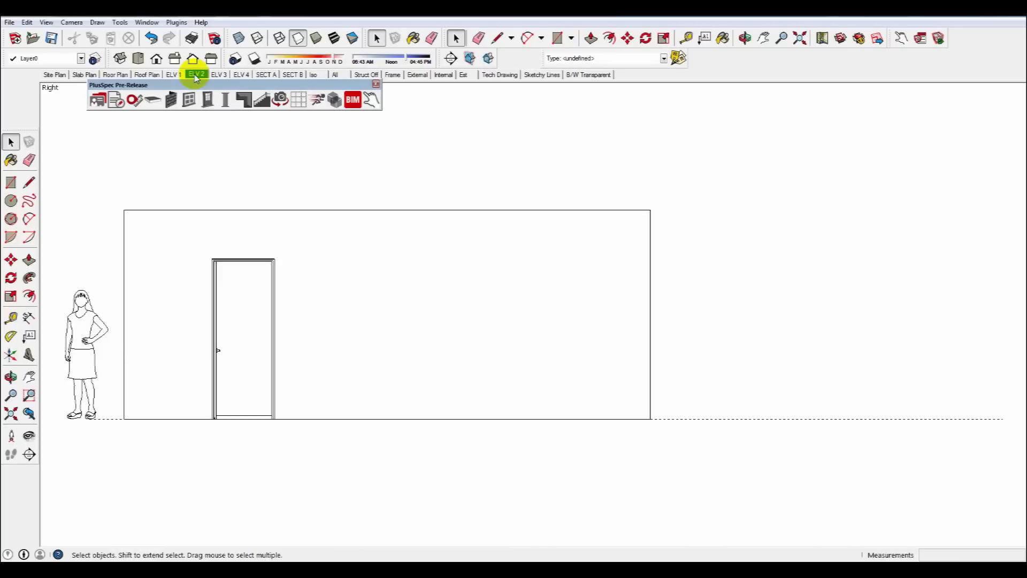
left_click(218, 75)
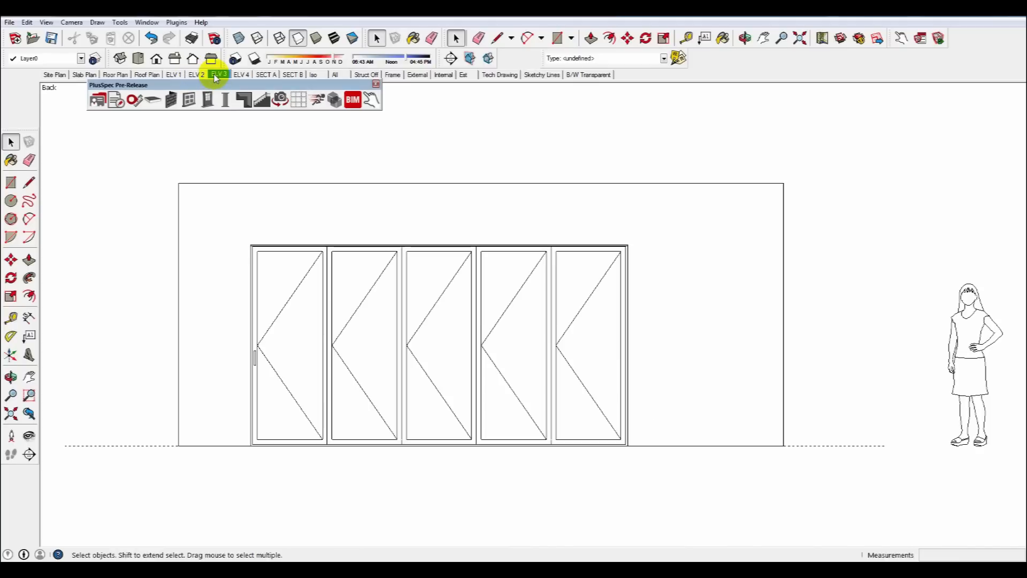
left_click(242, 75)
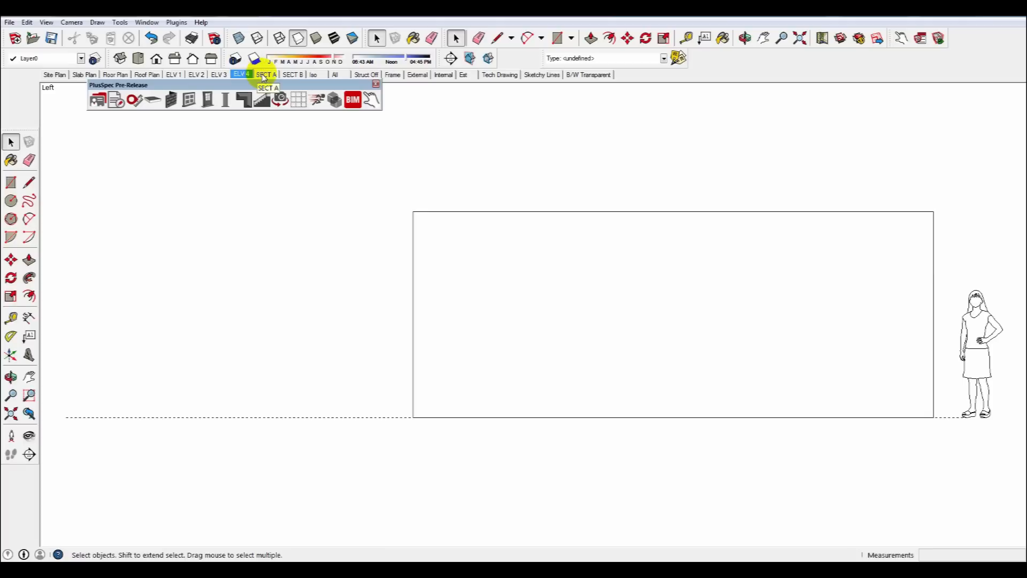
left_click(265, 75)
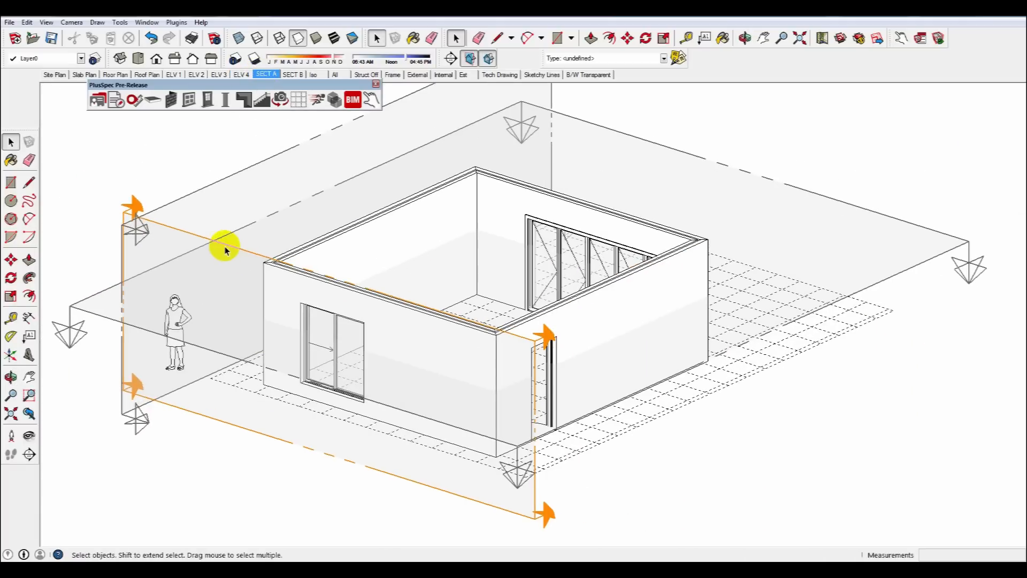
Move the Section A plane about 2090 mm into the room, then hide the section planes.
left_click(224, 250)
key("m")
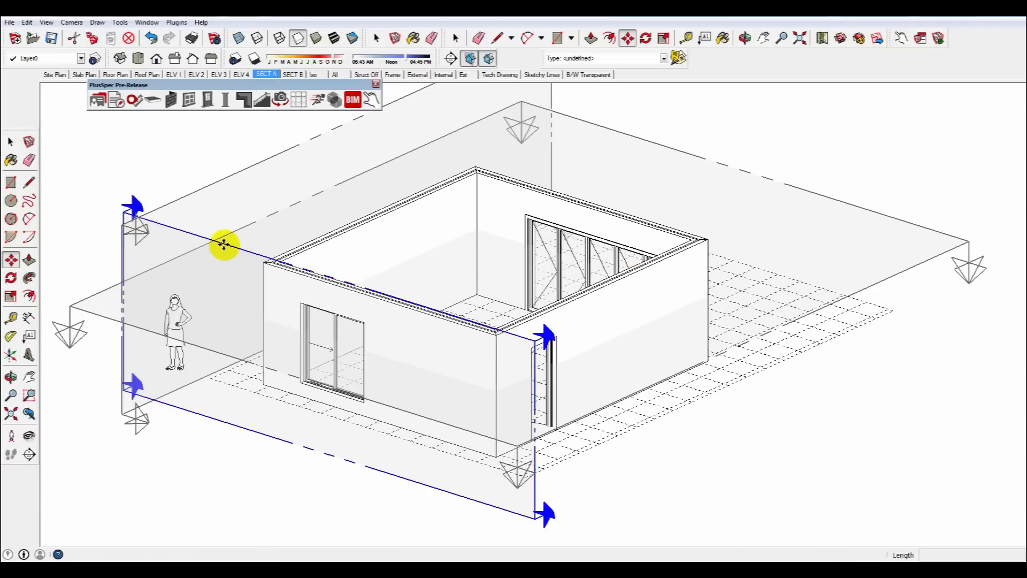
left_click(225, 247)
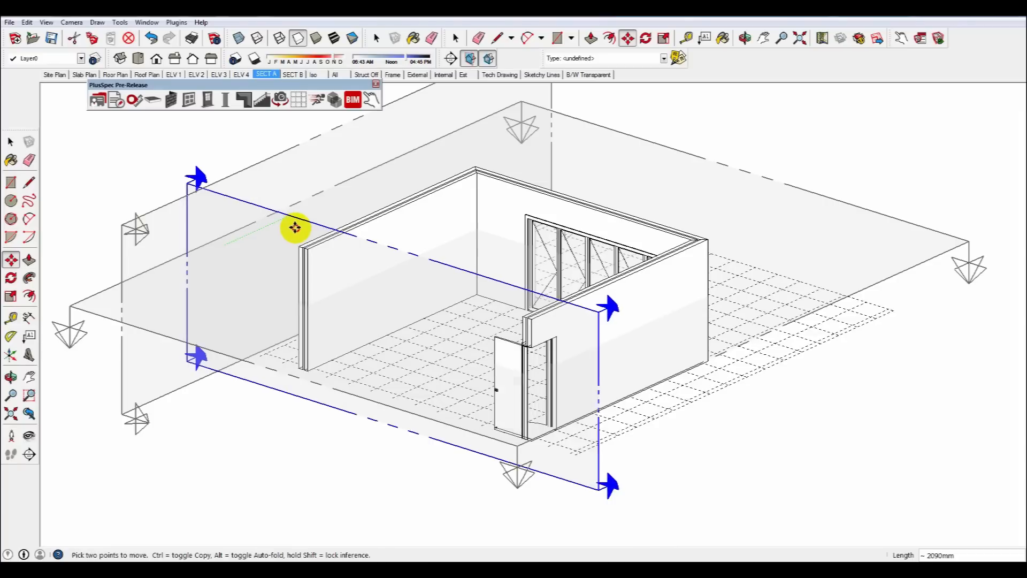
left_click(298, 227)
key("space")
left_click(233, 137)
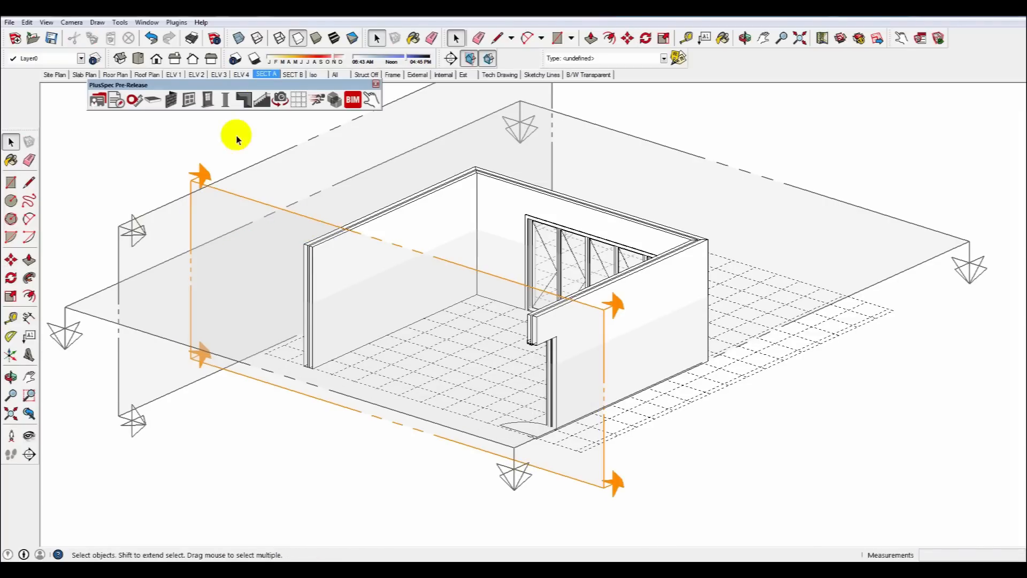
left_click(470, 58)
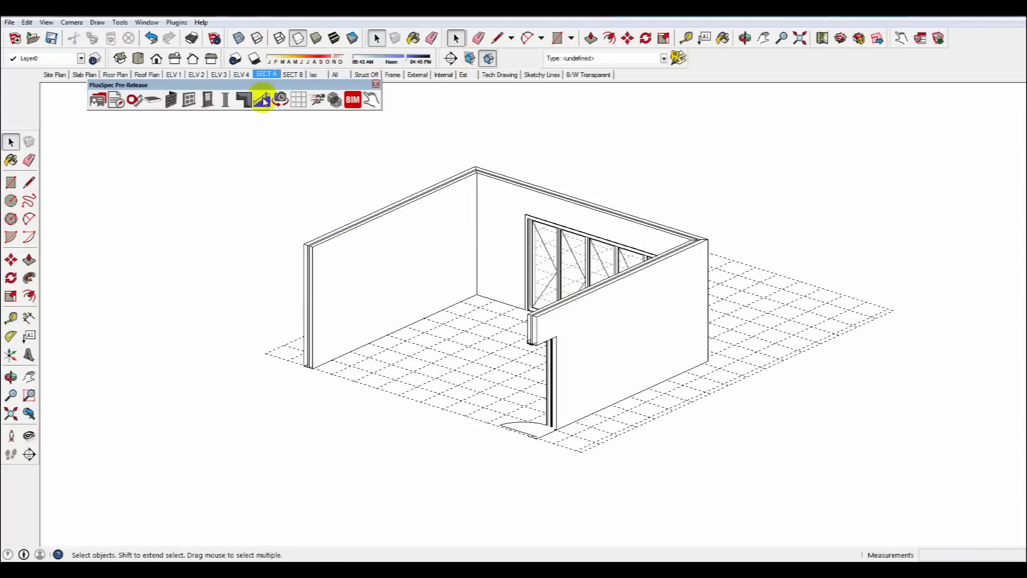
Review the Section A, All and Struct Off scenes, orbiting around the model.
left_click(263, 74)
middle_click_drag(678, 264, 523, 245)
scroll(644, 272, "down", 3)
left_click(335, 74)
middle_click_drag(415, 364, 388, 257)
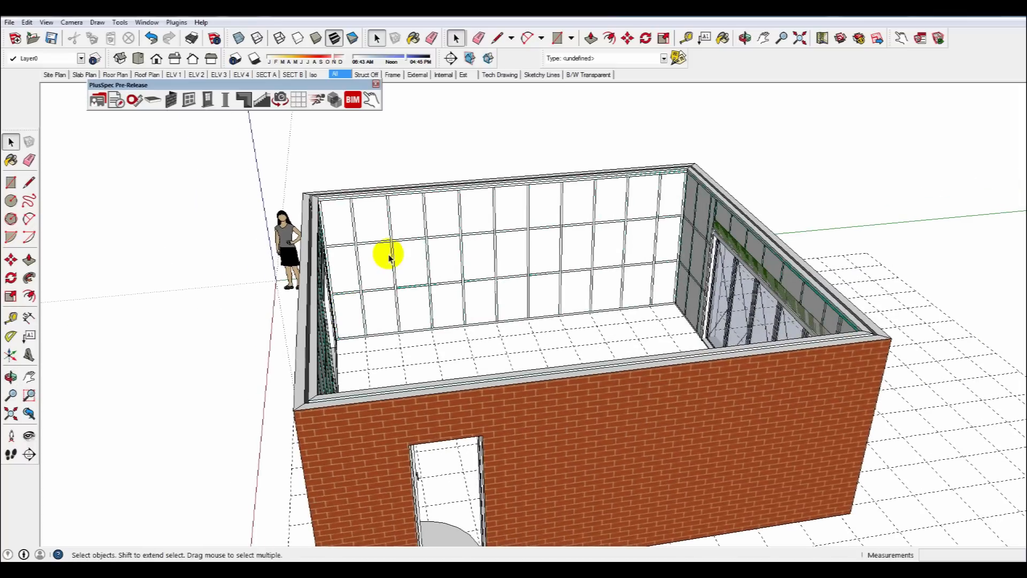
left_click(367, 75)
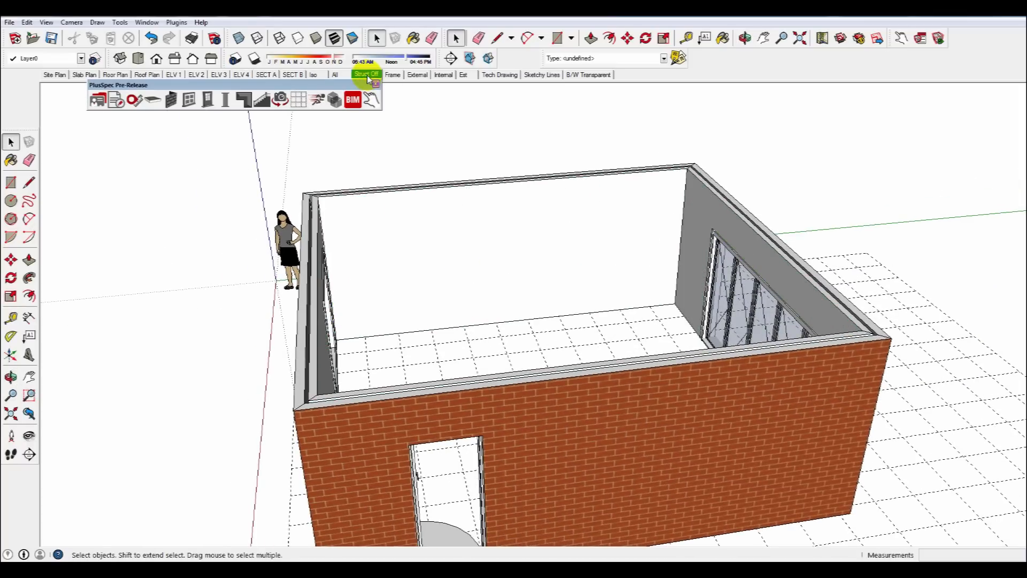
middle_click_drag(475, 293, 318, 262)
Inspect the Frame and External scenes up close around the wall framing and window.
left_click(391, 76)
scroll(663, 385, "up", 6)
scroll(657, 402, "up", 8)
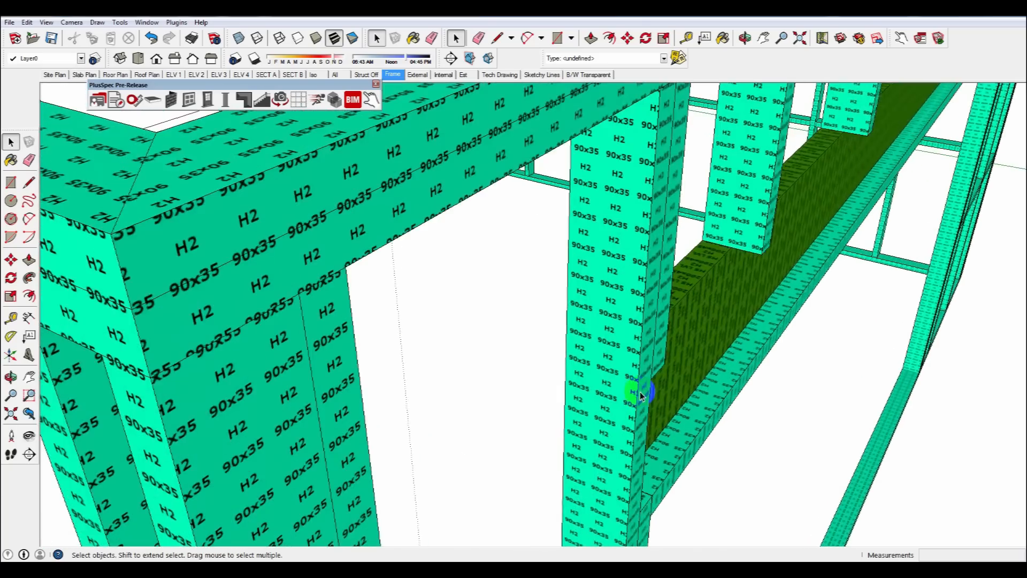
scroll(655, 364, "down", 10)
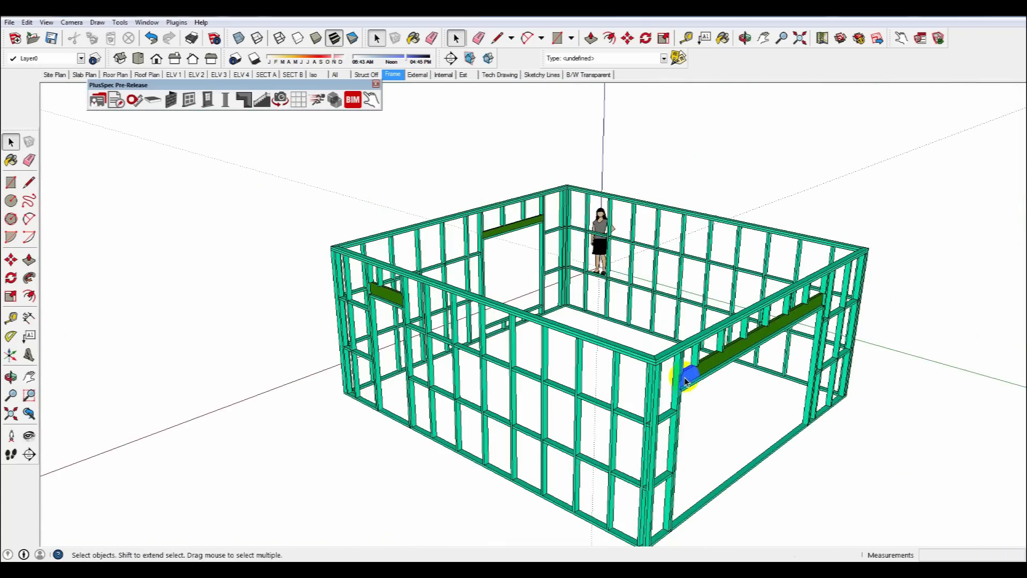
middle_click_drag(686, 381, 479, 166)
left_click(418, 74)
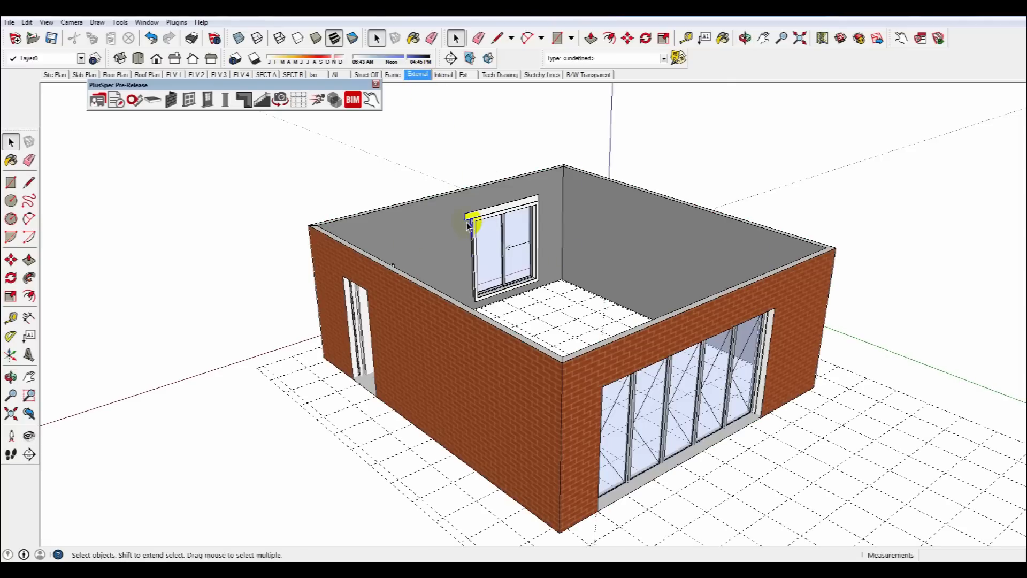
scroll(468, 219, "up", 6)
middle_click_drag(470, 211, 459, 243)
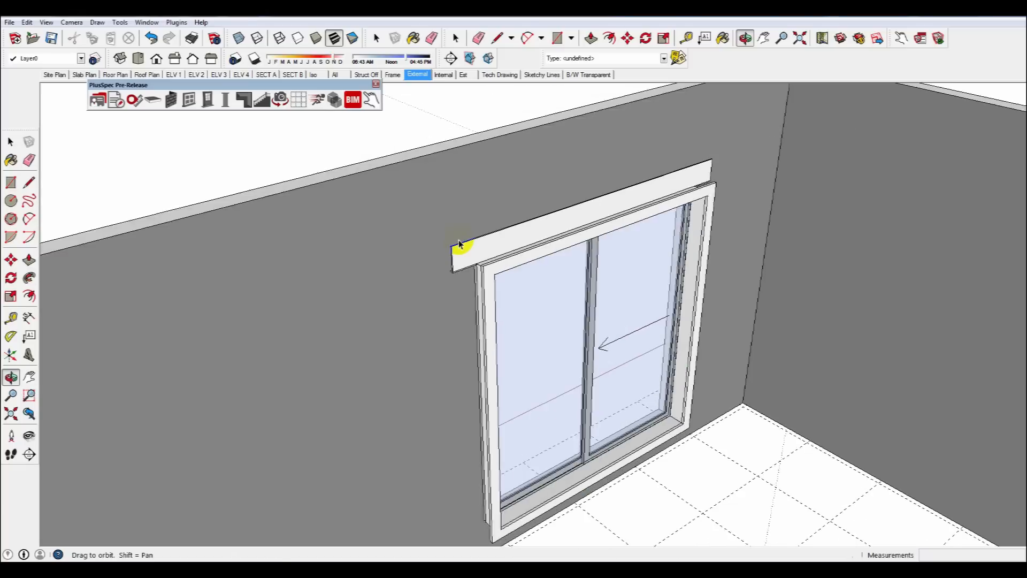
scroll(459, 243, "down", 6)
middle_click_drag(447, 328, 405, 98)
scroll(261, 321, "up", 6)
scroll(269, 320, "down", 6)
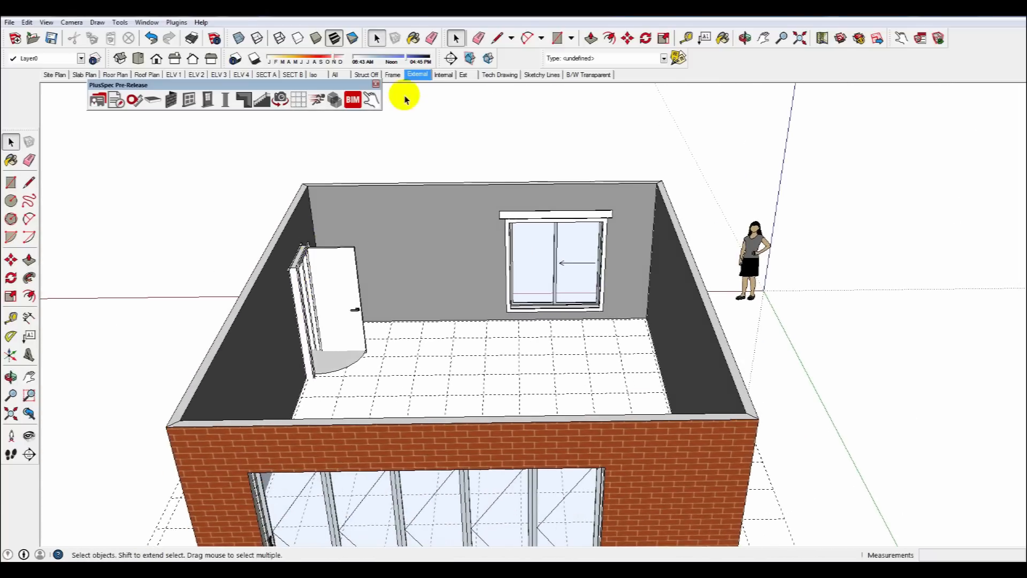
Switch to the Internal scene and examine the wall insulation.
left_click(444, 75)
middle_click_drag(274, 415, 469, 257)
scroll(465, 249, "up", 10)
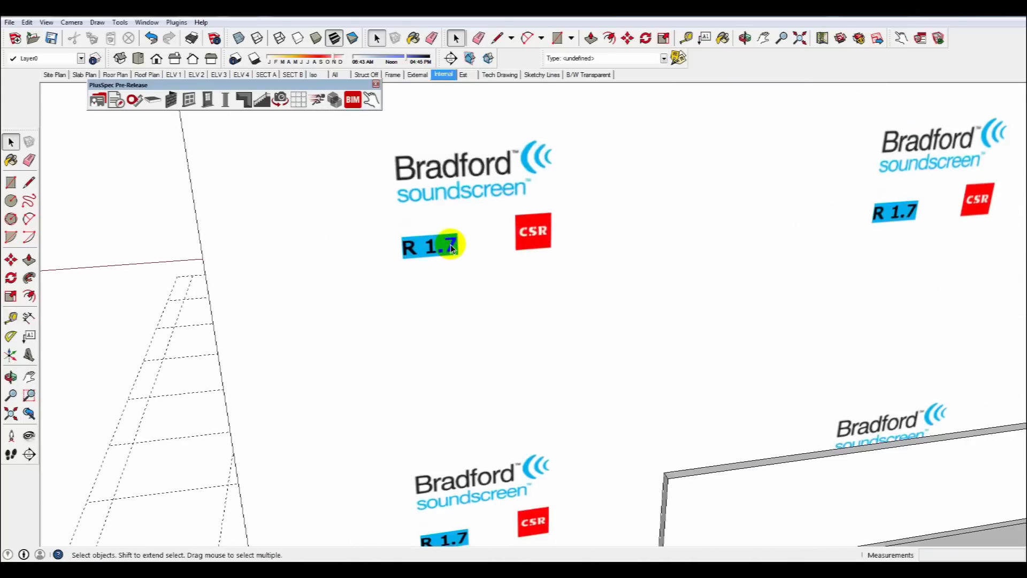
scroll(452, 247, "down", 8)
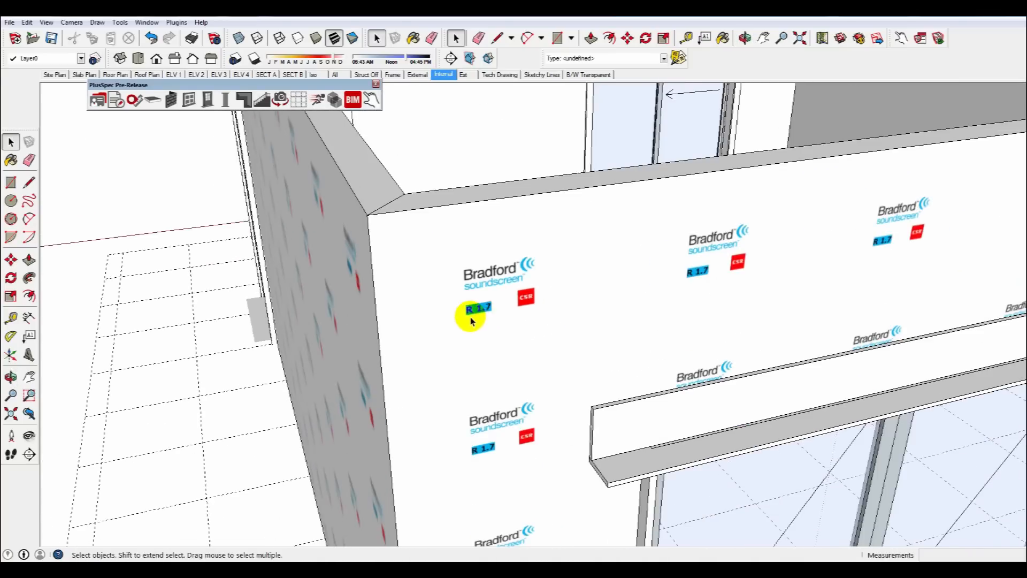
scroll(471, 320, "down", 5)
middle_click_drag(579, 316, 471, 268)
scroll(390, 229, "up", 5)
middle_click_drag(386, 251, 500, 248)
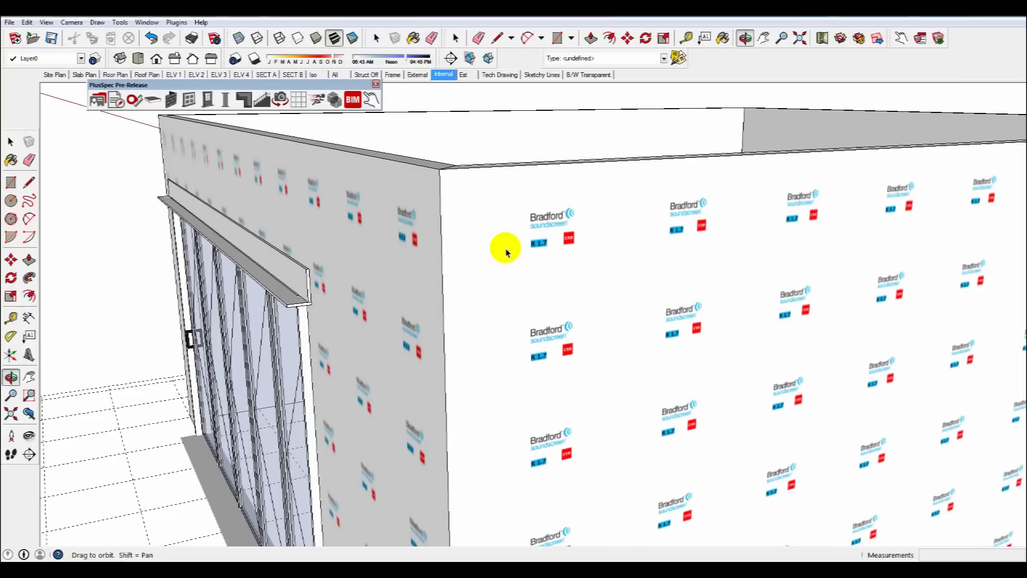
Change the selected wall's insulation to Bradford 90mm Gold R2.5 Batt and its brick to Austral Bricks Bowral50 Bowral Blue.
left_click(546, 249)
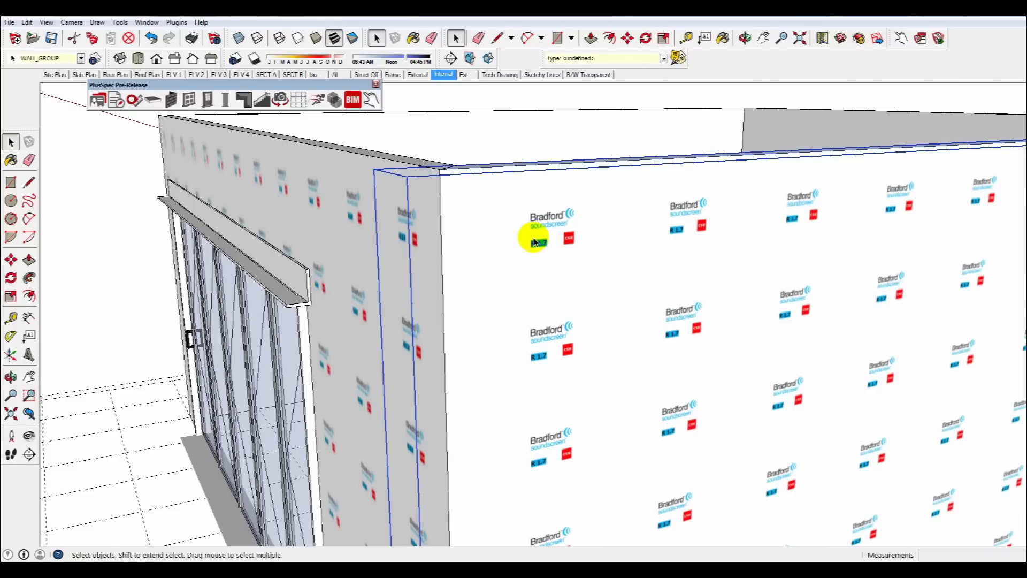
left_click(171, 100)
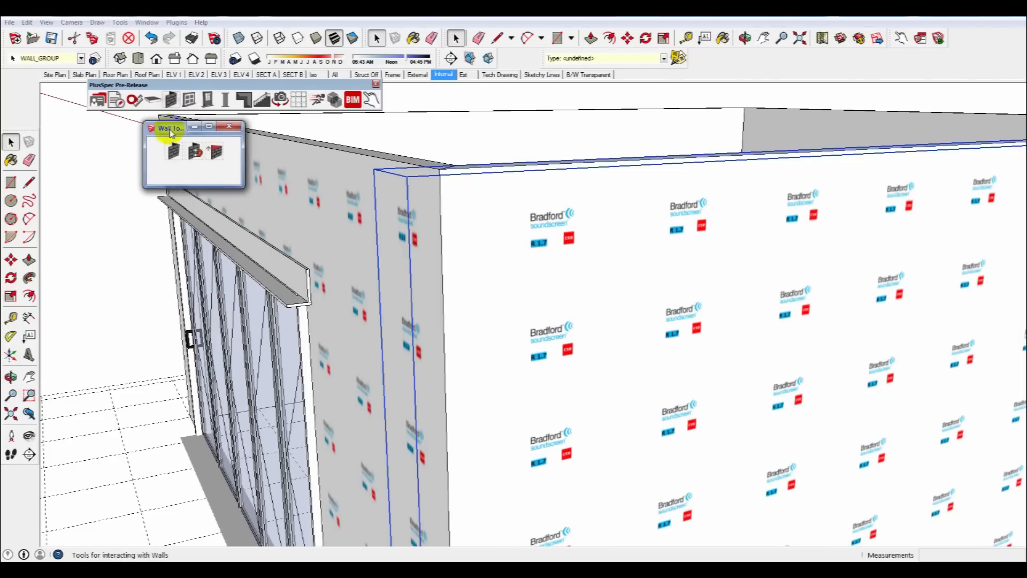
left_click(170, 153)
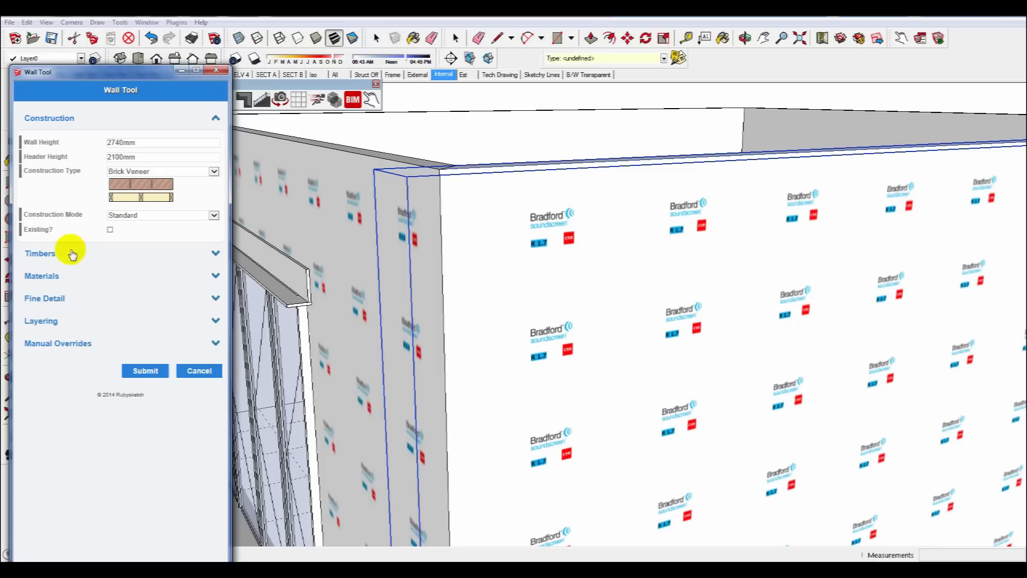
left_click(54, 283)
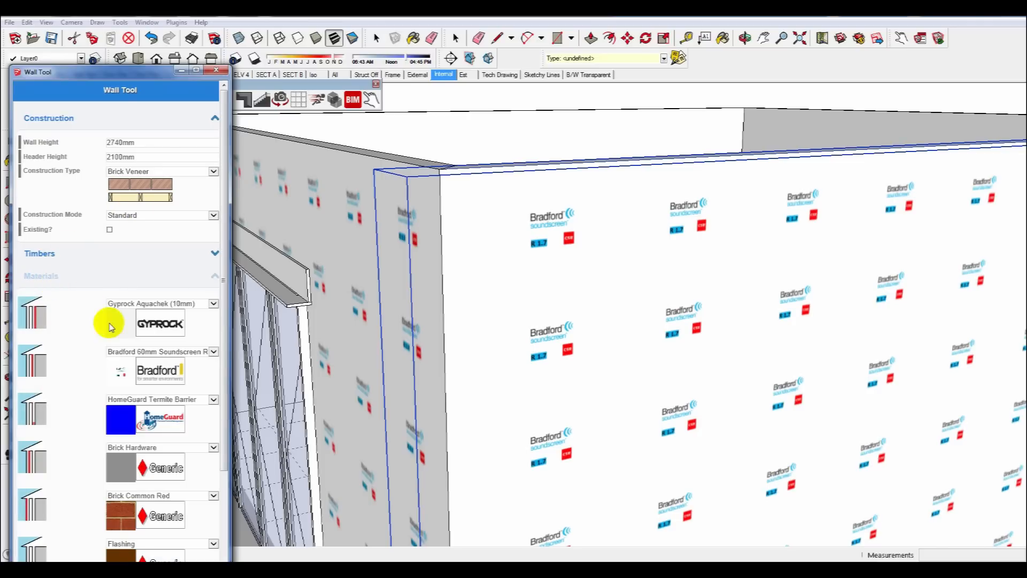
left_click(130, 353)
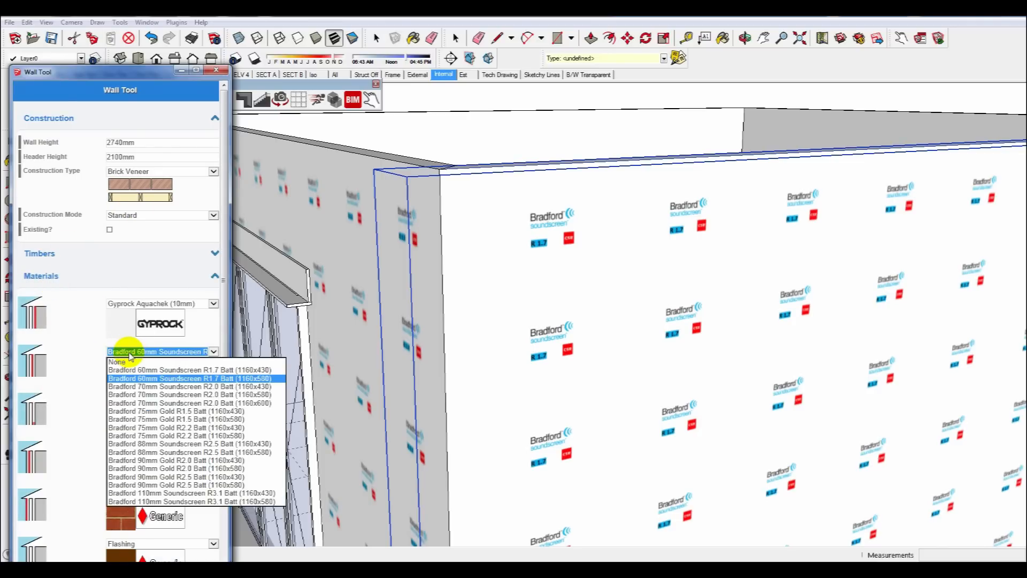
left_click(177, 477)
scroll(216, 460, "down", 3)
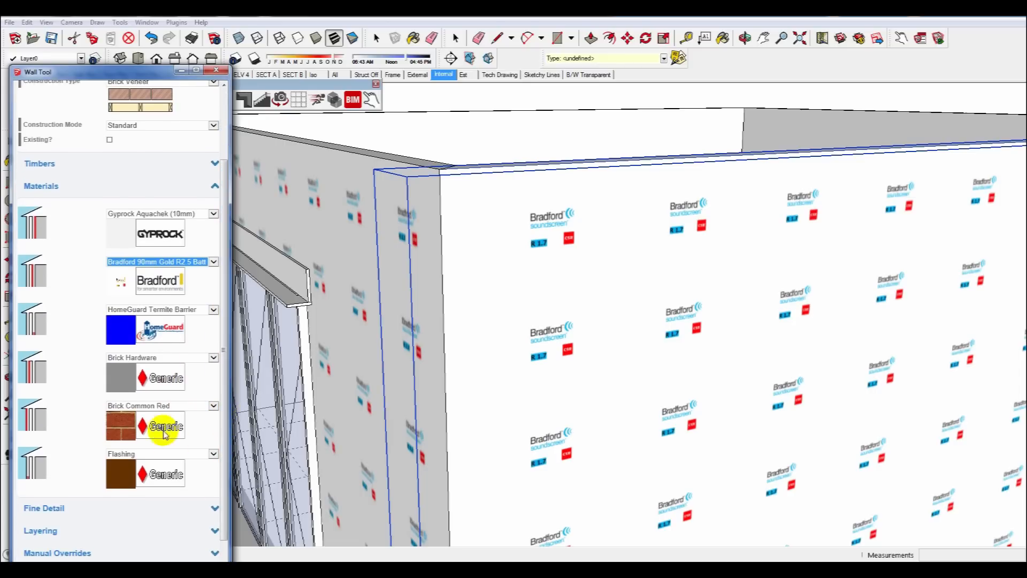
left_click(148, 410)
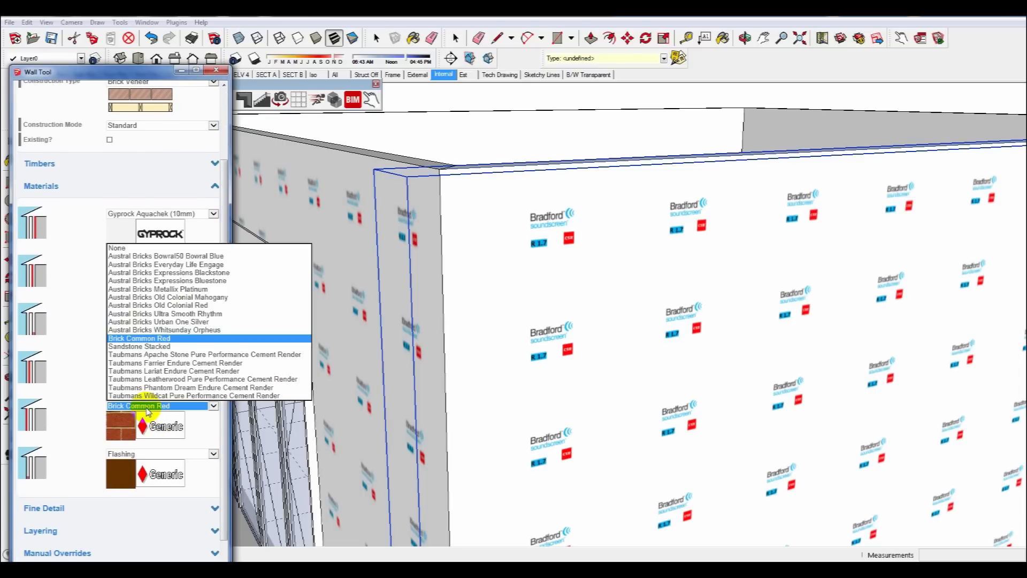
left_click(142, 252)
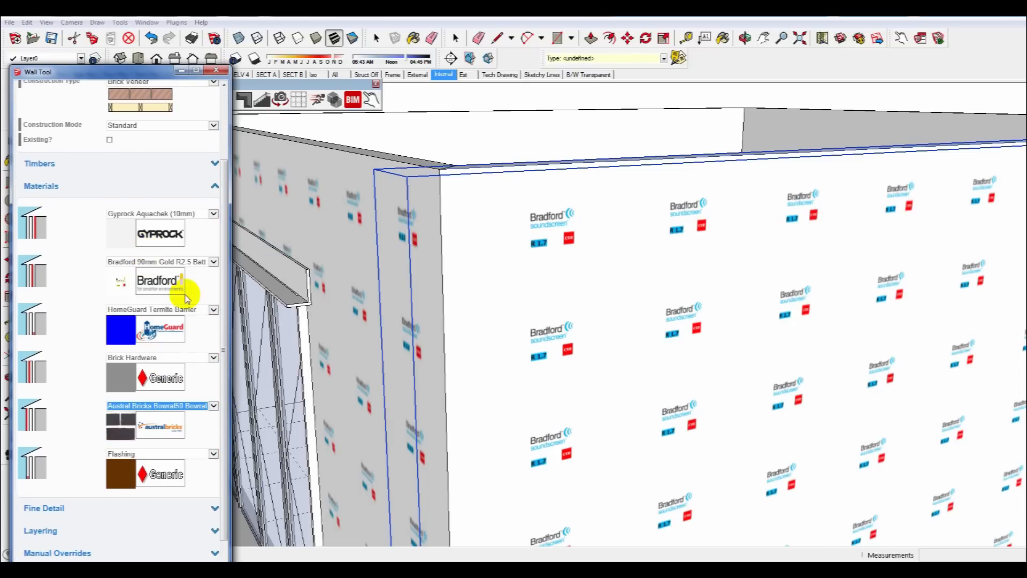
left_click(358, 389)
Inspect the updated insulation and view the model in the All scene.
scroll(548, 376, "up", 6)
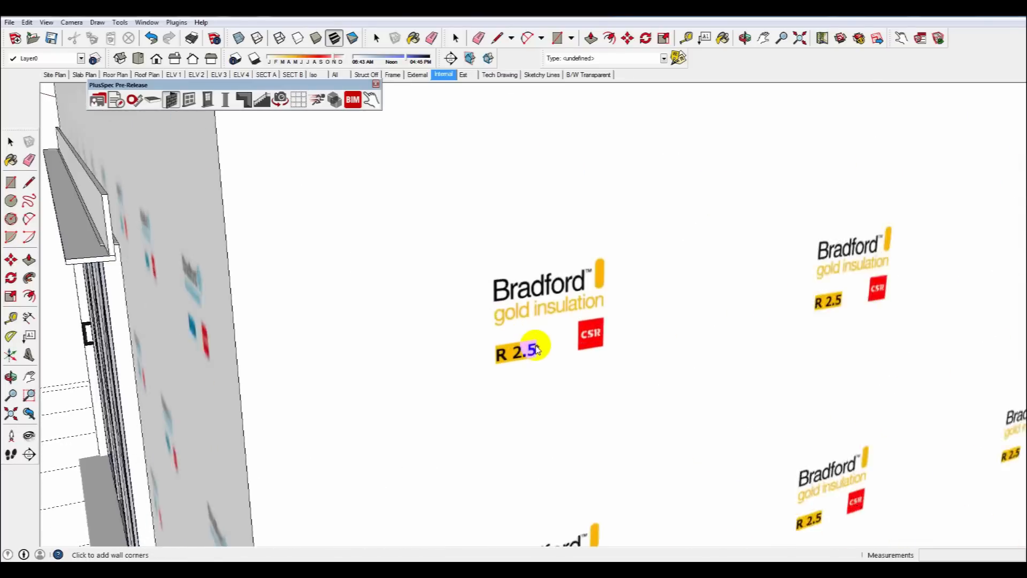
scroll(513, 357, "down", 5)
middle_click_drag(483, 351, 766, 286)
scroll(651, 286, "up", 4)
scroll(644, 290, "down", 3)
scroll(647, 295, "down", 7)
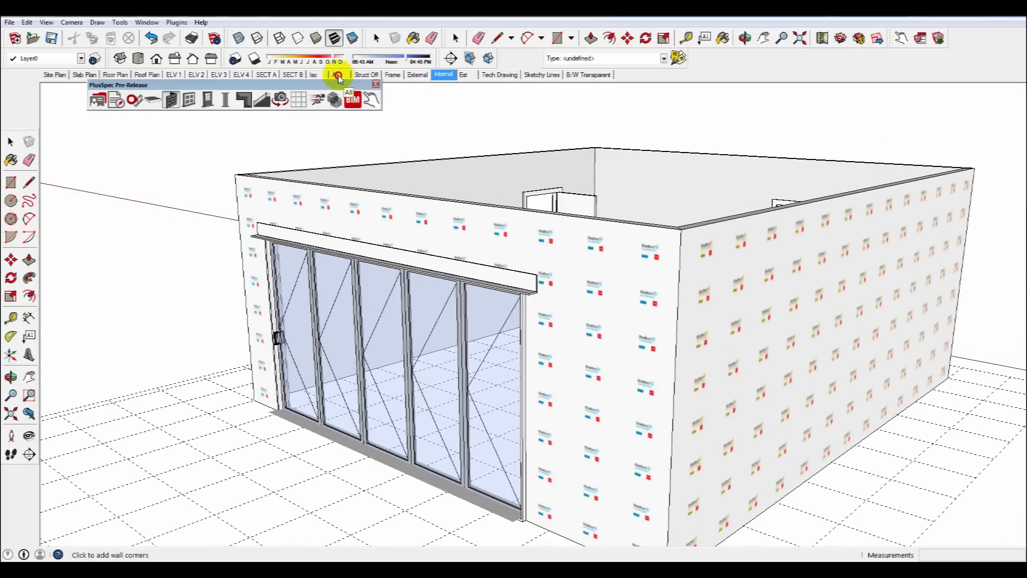
left_click(338, 75)
mouse_move(626, 213)
middle_mouse_down()
mouse_move(571, 332)
mouse_move(811, 356)
mouse_move(488, 298)
mouse_move(933, 317)
mouse_move(559, 268)
mouse_move(486, 284)
mouse_move(774, 292)
mouse_move(696, 289)
mouse_move(669, 300)
mouse_move(719, 305)
middle_mouse_up()
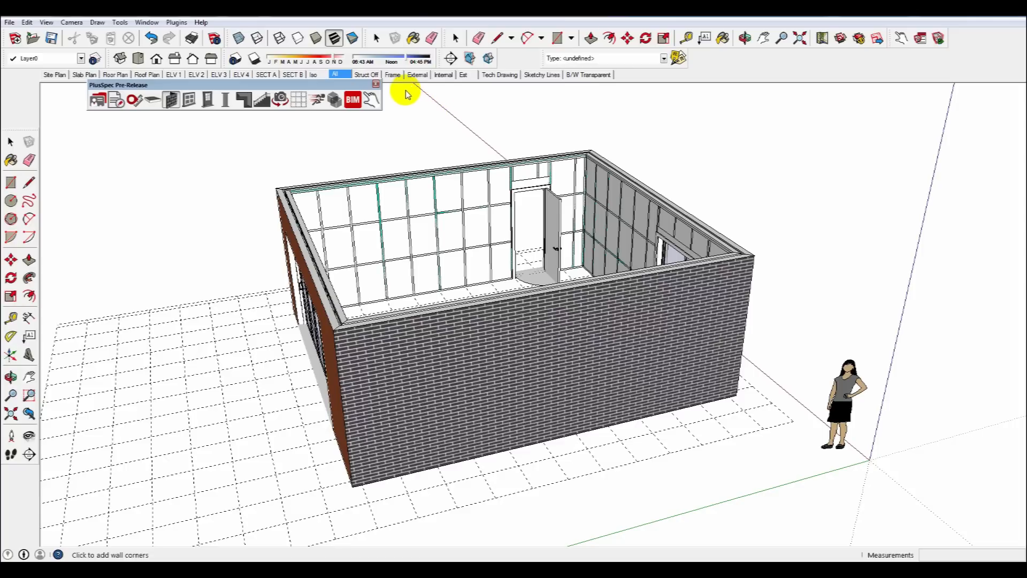
In the Internal scene, draw a rectangle about 6510 by 5910 mm across the top of the walls.
left_click(443, 75)
middle_click_drag(350, 292, 509, 376)
scroll(508, 390, "down", 2)
key("r")
scroll(504, 218, "up", 5)
left_click(493, 204)
scroll(492, 203, "down", 4)
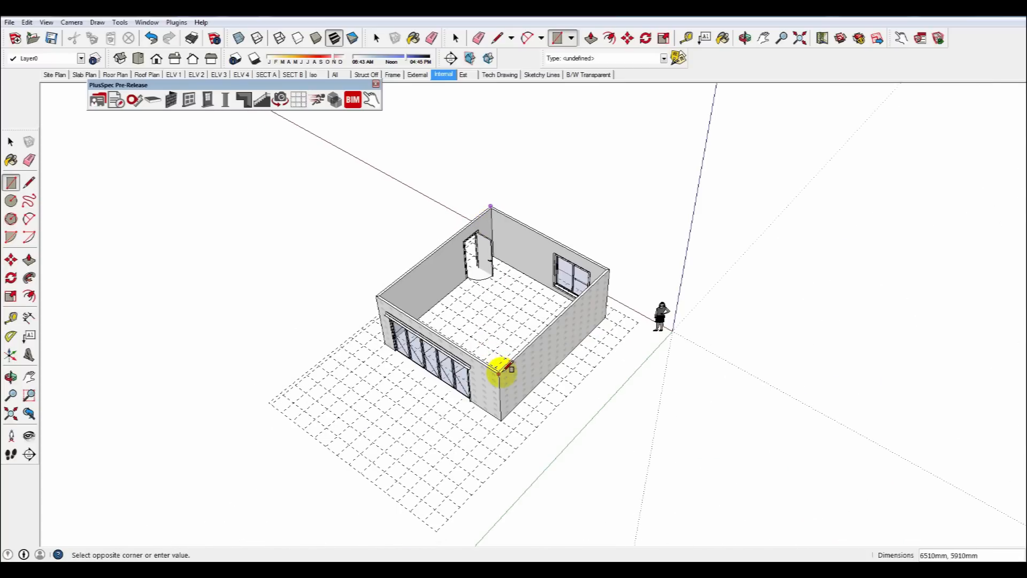
left_click(499, 369)
key("space")
left_click(482, 326)
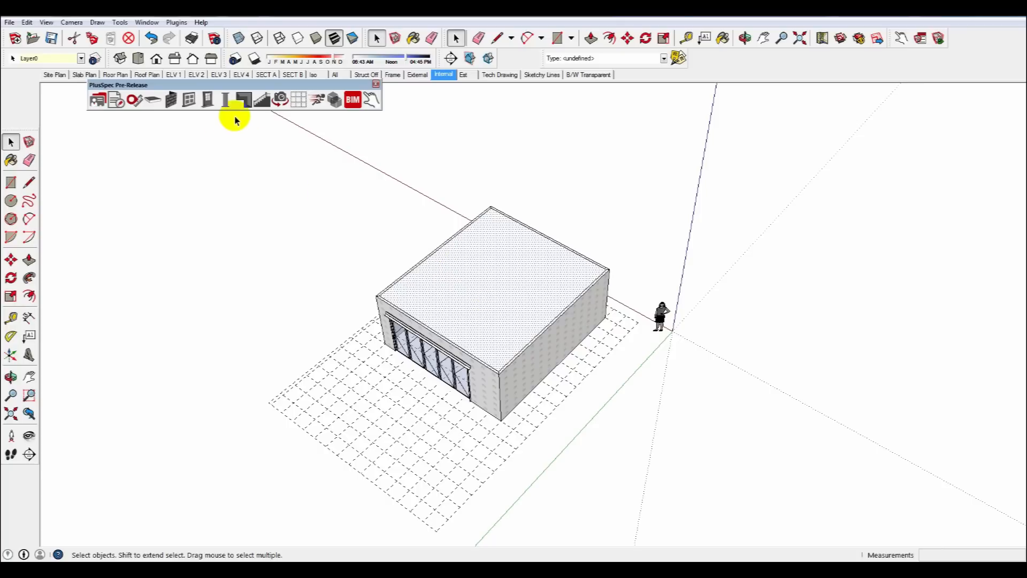
Add a hip roof with Slate material type over the top rectangle using the Roof Tool.
left_click(243, 100)
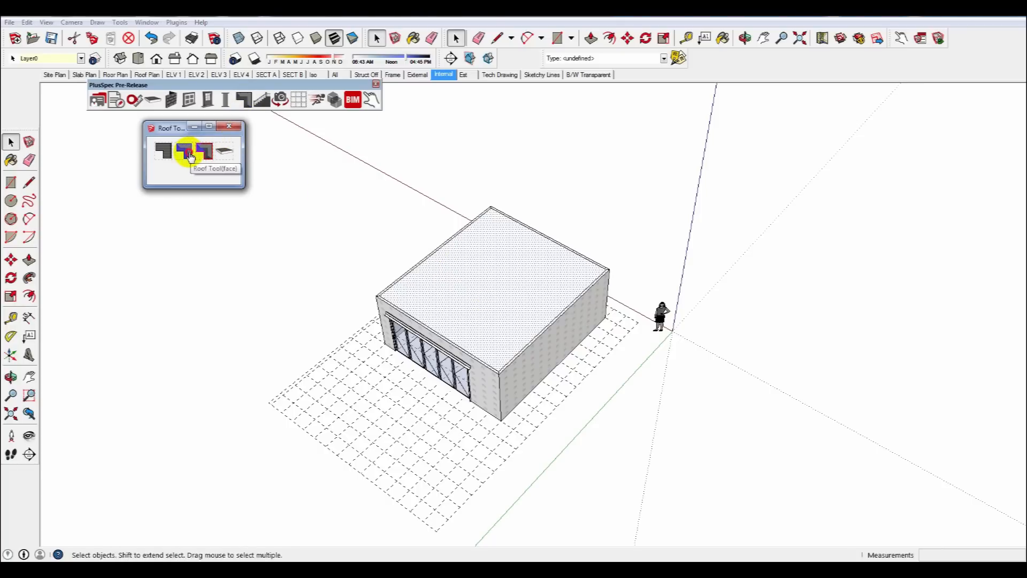
left_click(190, 154)
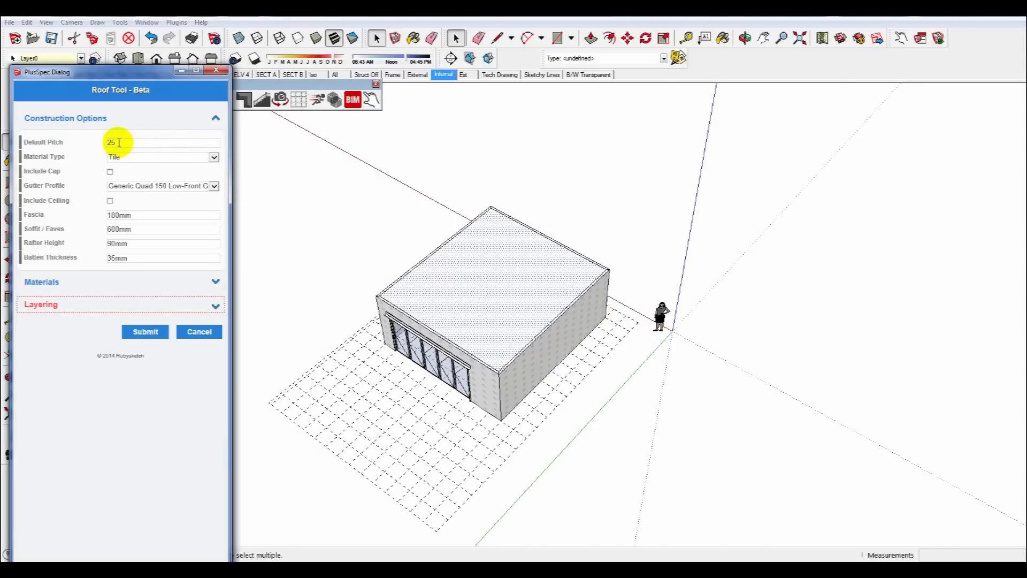
left_click(214, 158)
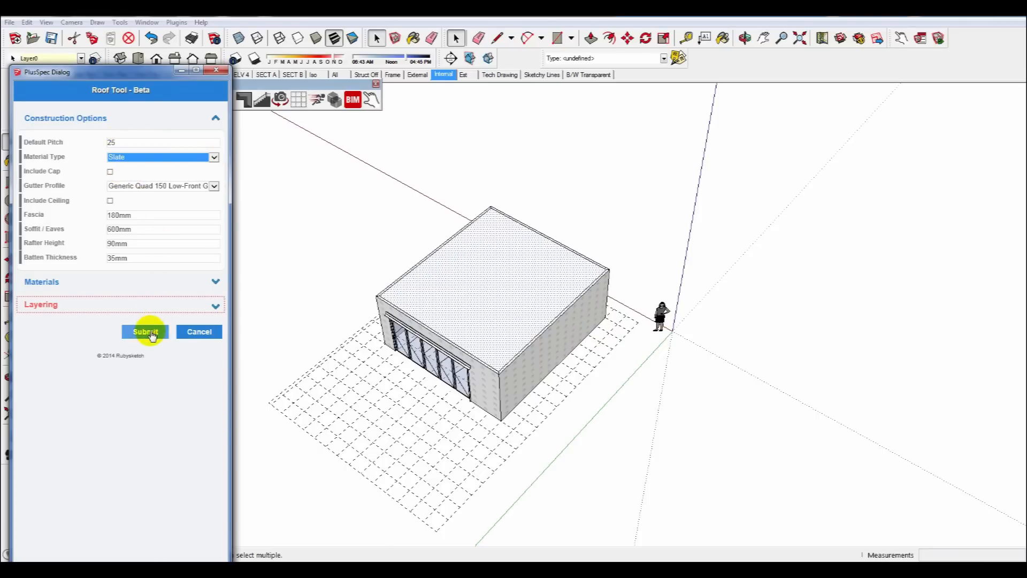
left_click(133, 305)
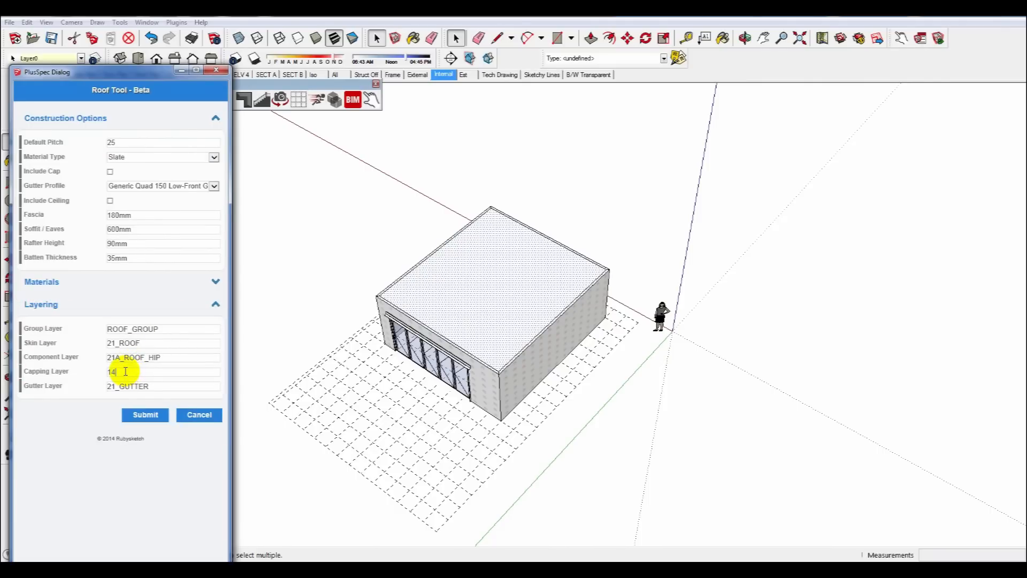
left_click(145, 415)
middle_click_drag(500, 345, 797, 247)
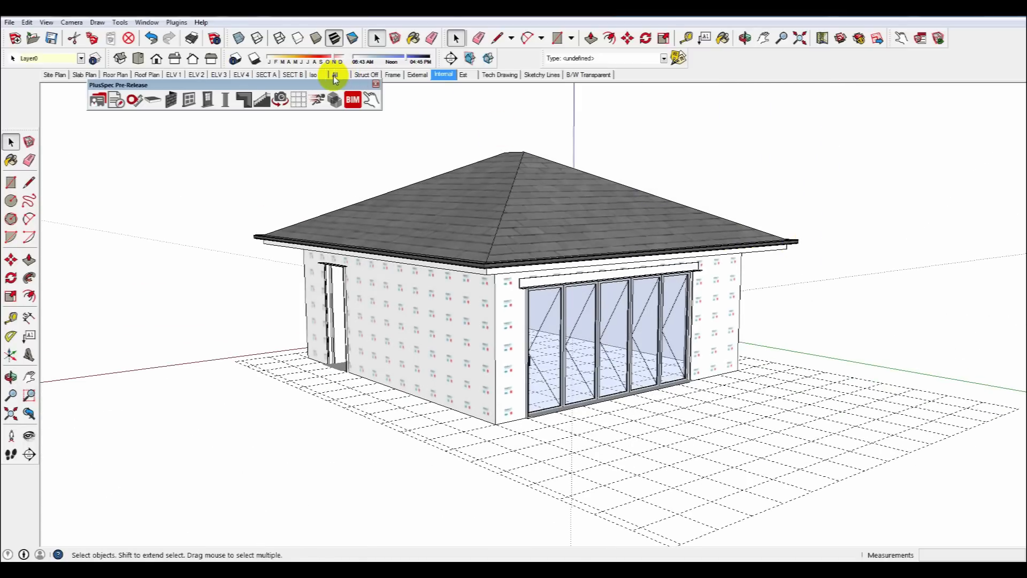
In the All scene, convert the front roof hip into a gable with pitch 90 using the Roof Pitch Editing tool.
left_click(332, 76)
middle_click_drag(393, 129, 476, 265)
left_click(476, 264)
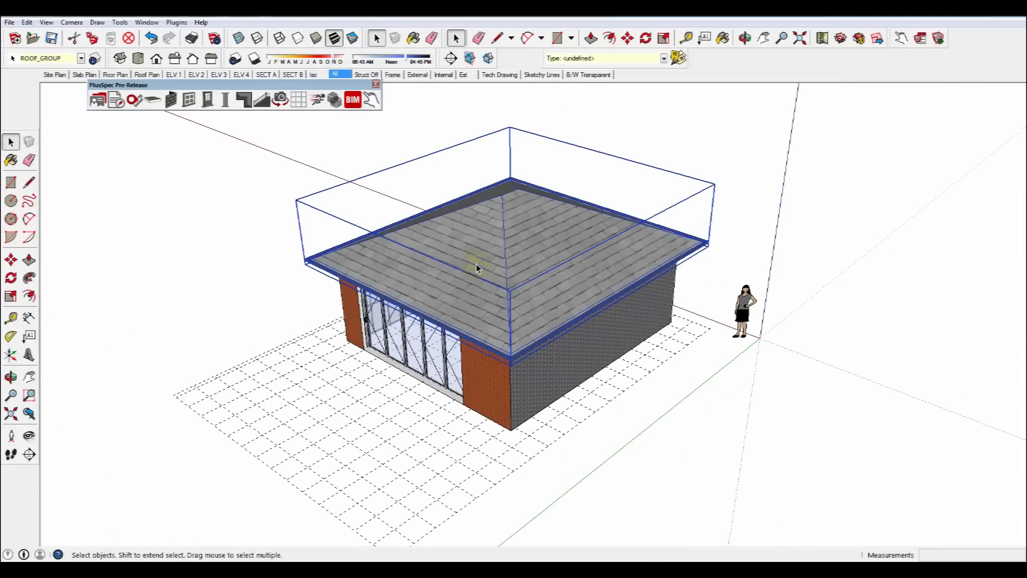
left_click(243, 102)
left_click(207, 150)
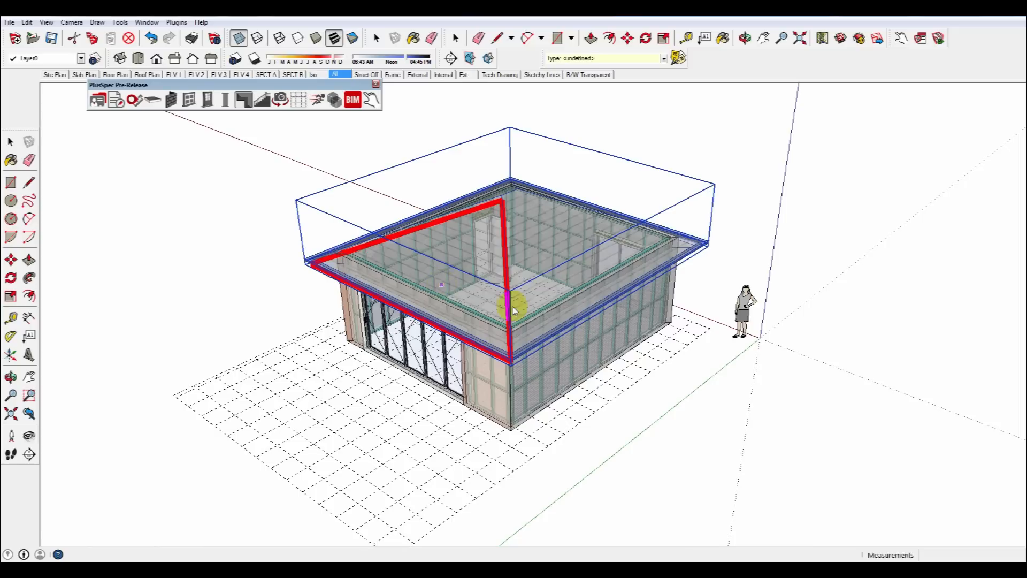
left_click(455, 289)
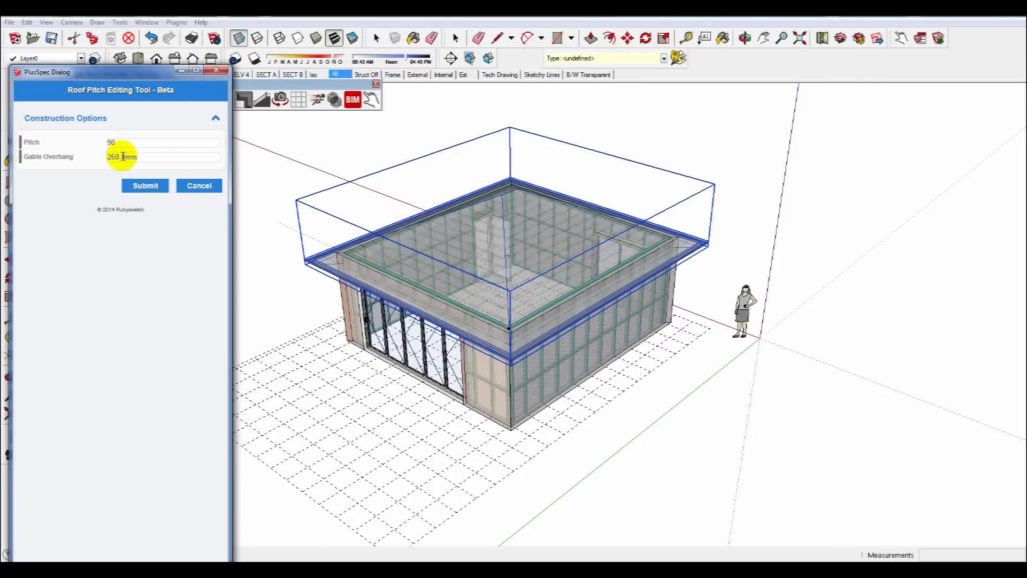
left_click(157, 191)
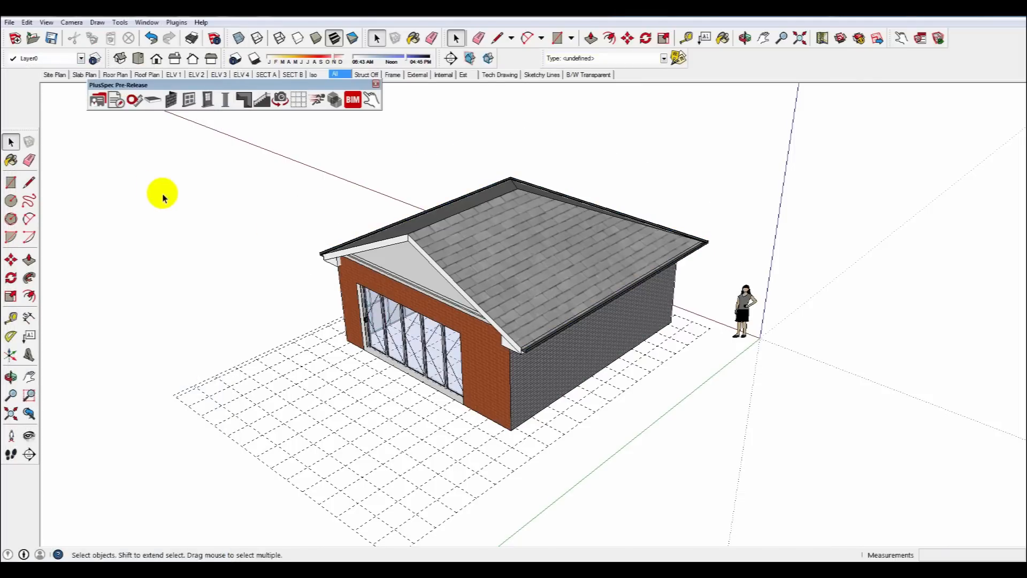
Change the front wall's construction mode to Gable and set its gable/skillion pitch to 25.
scroll(450, 308, "up", 5)
middle_click_drag(449, 307, 301, 231)
left_click(302, 228)
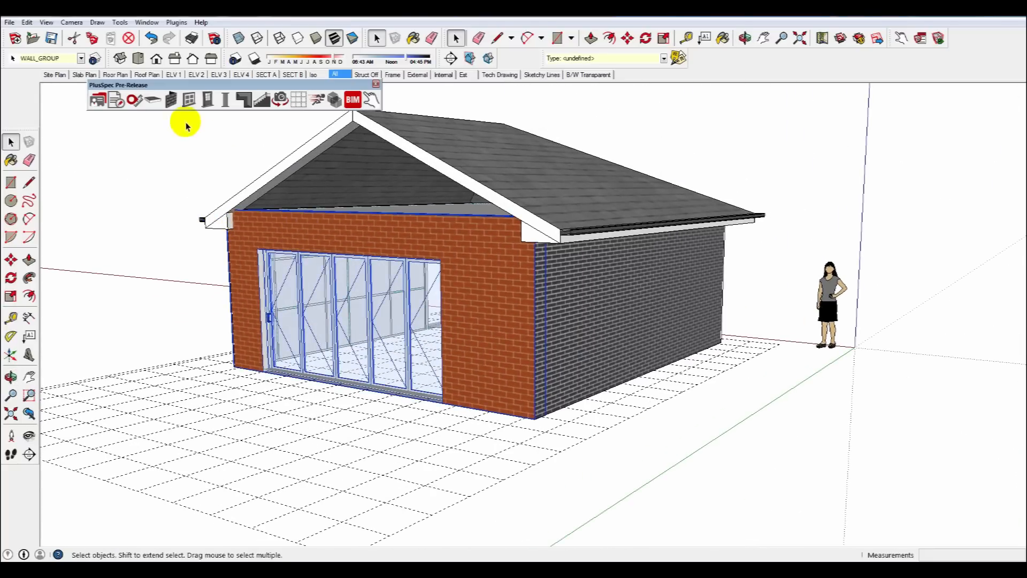
left_click(171, 100)
left_click(174, 154)
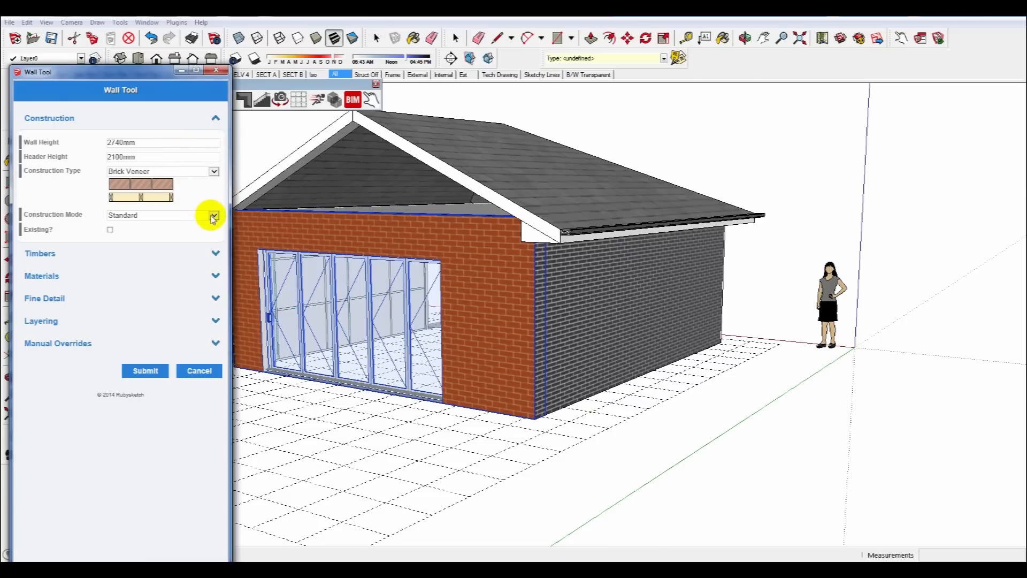
left_click(213, 217)
left_click(131, 250)
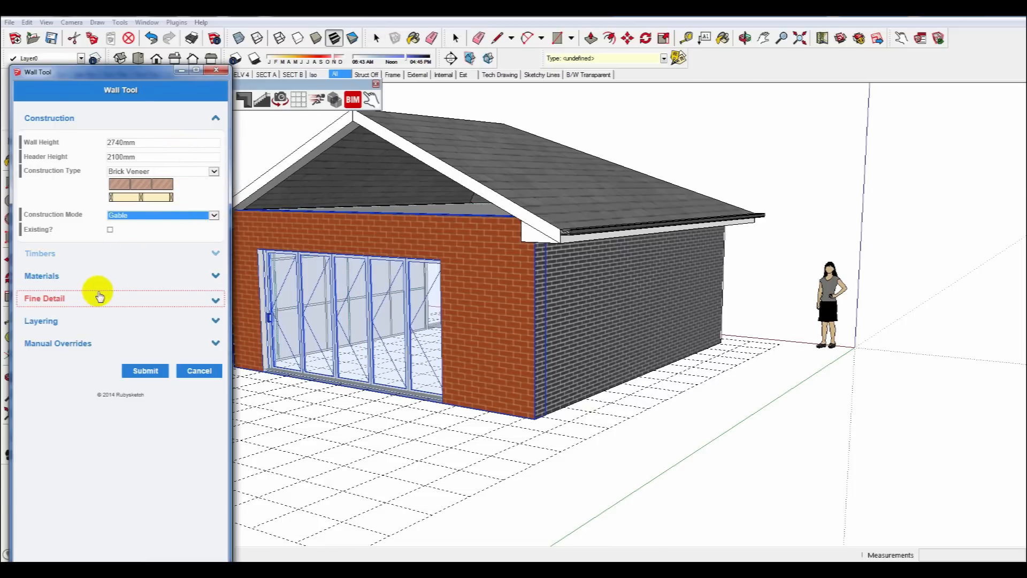
left_click(72, 301)
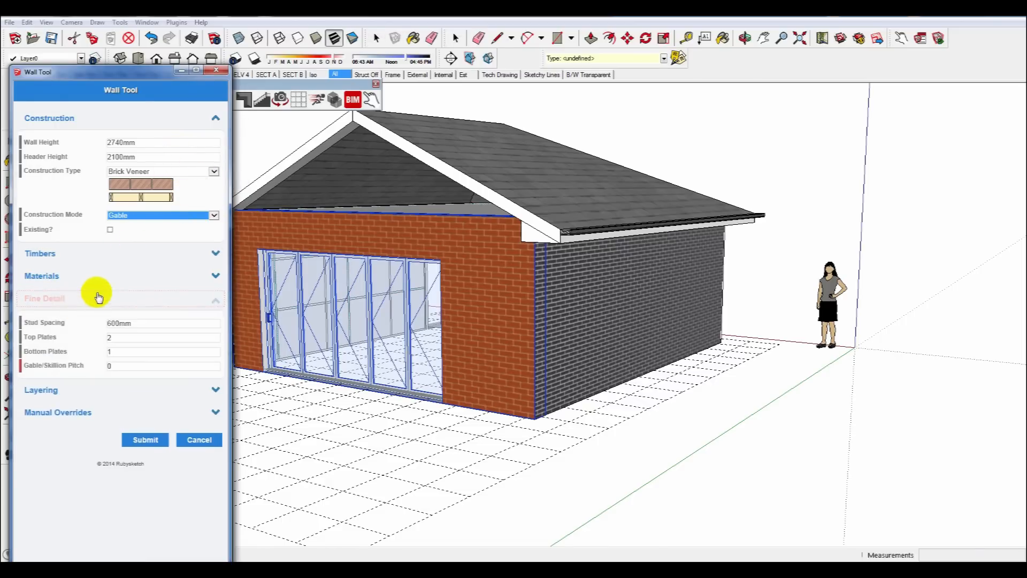
left_click(110, 366)
type("25")
left_click(140, 439)
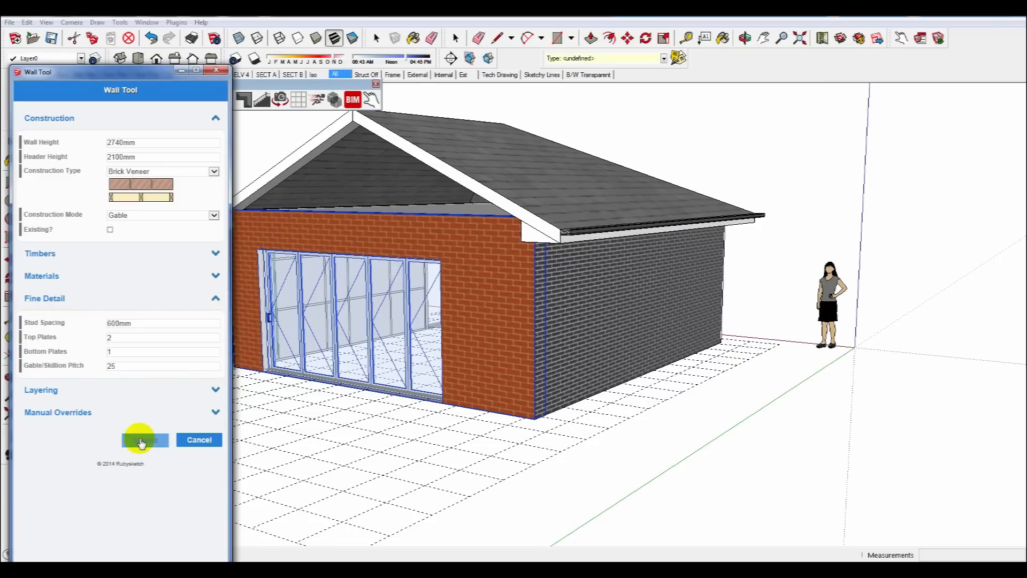
Undo the last gable edit and delete the roof.
key("o")
left_click_drag(375, 364, 270, 341)
middle_click_drag(270, 340, 548, 213)
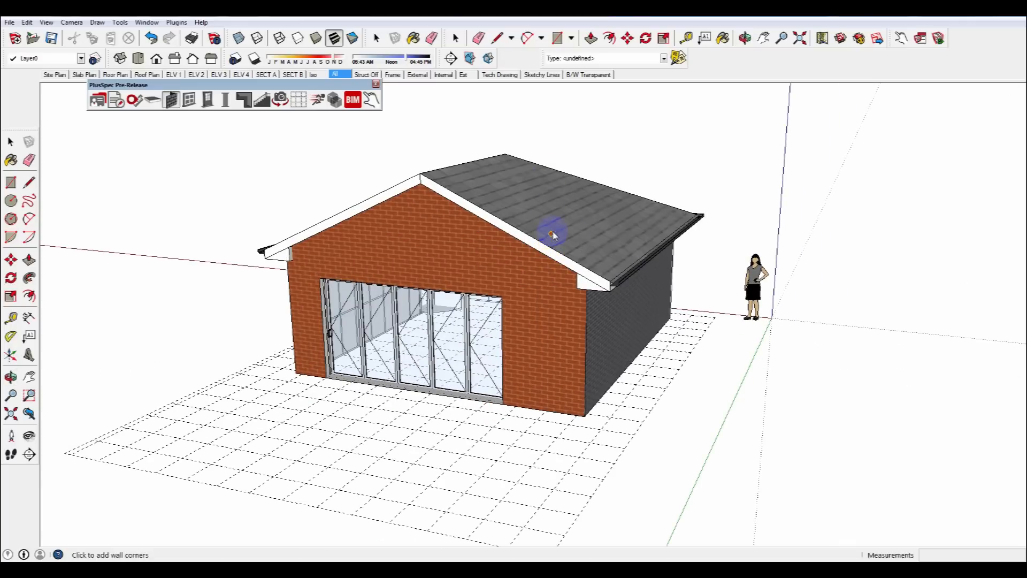
key("ctrl+z")
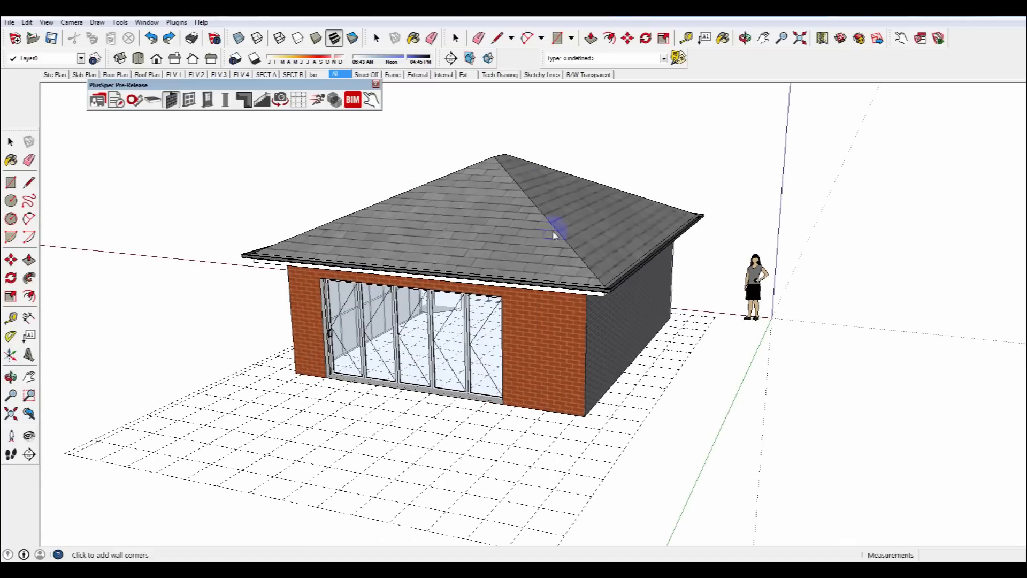
key("space")
left_click(529, 234)
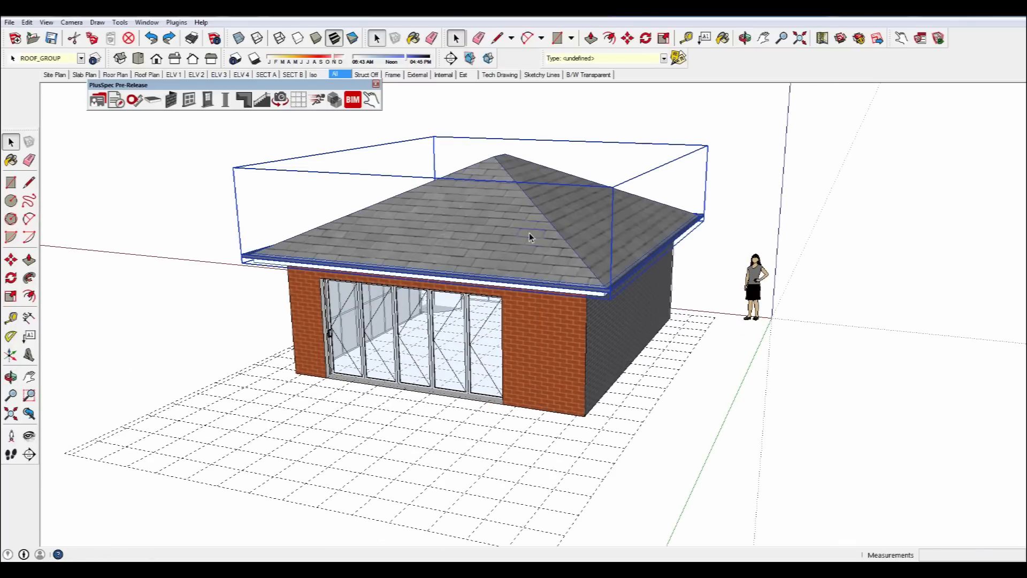
key("Delete")
Undo the last three operations.
left_click(561, 288)
middle_click_drag(561, 287, 504, 234)
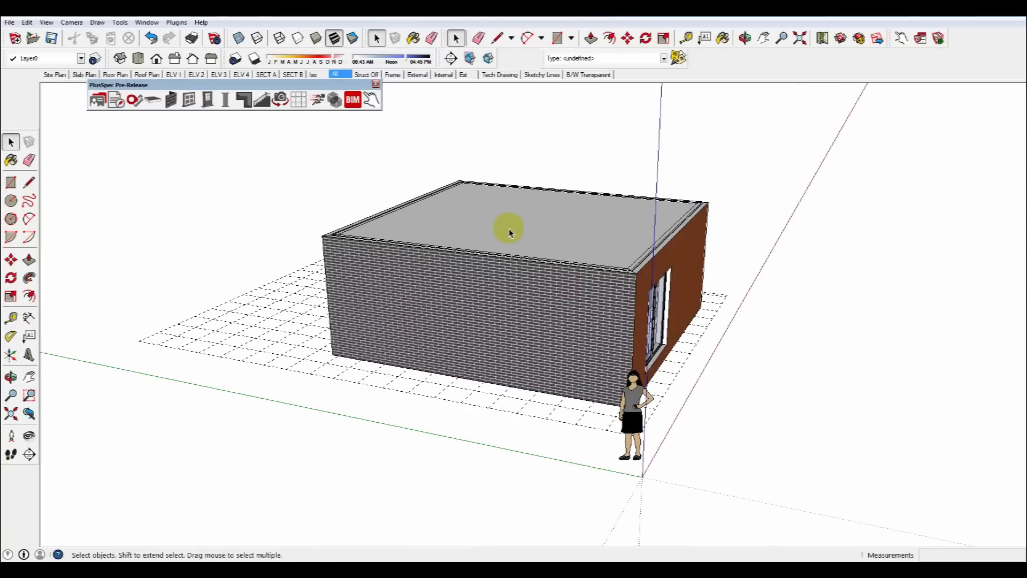
key("ctrl+z")
key("ctrl+z")
key("ctrl+z")
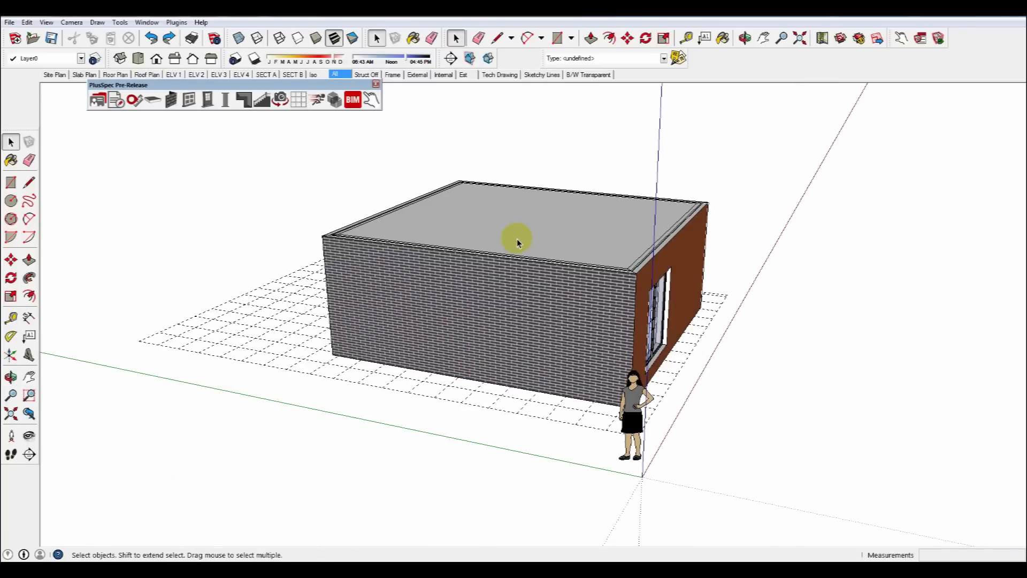
middle_click_drag(600, 272, 584, 256)
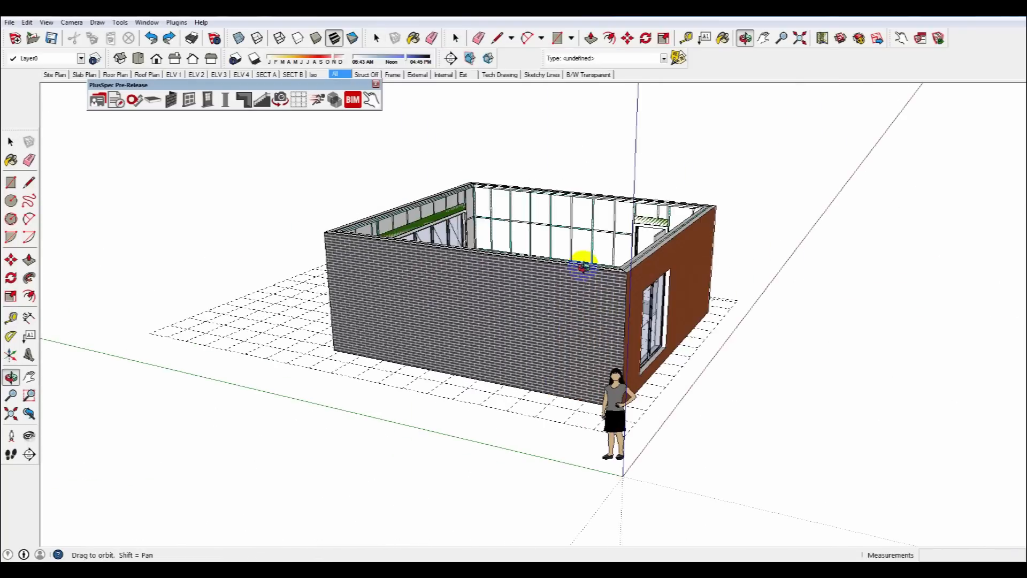
Split the front brick wall at two points into separate segments with Split Wall.
left_click(463, 287)
right_click(401, 274)
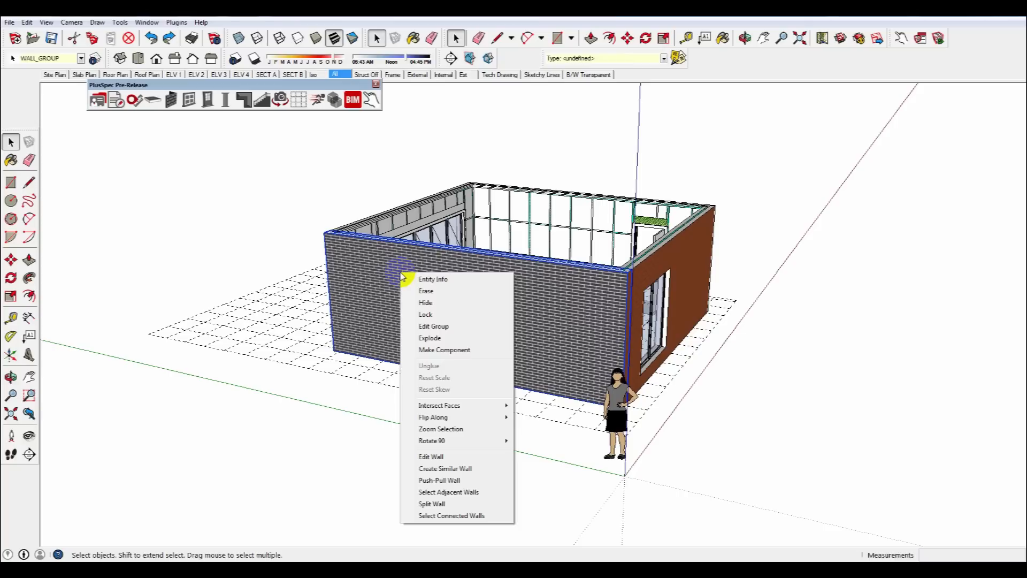
left_click(426, 504)
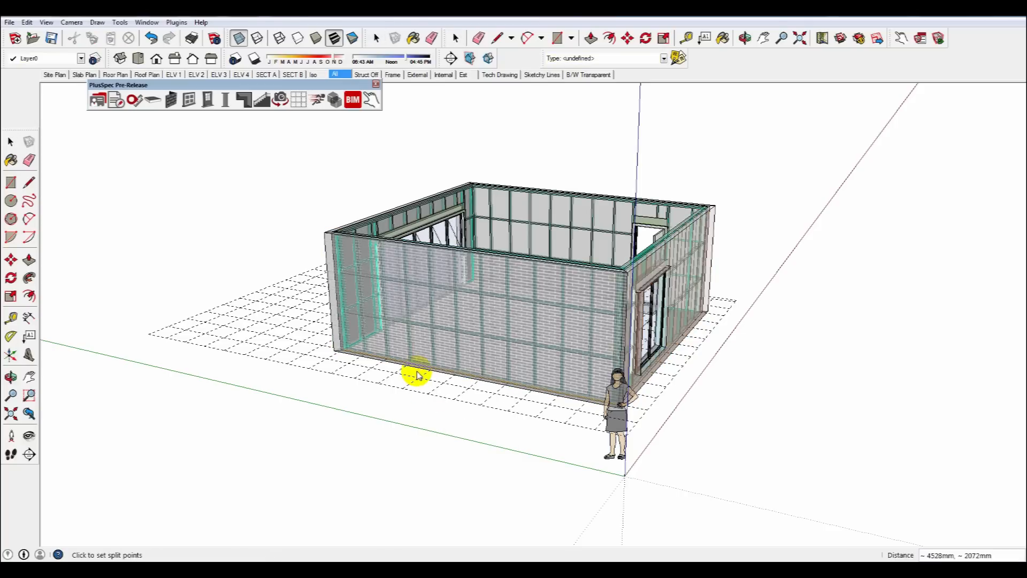
left_click(523, 399)
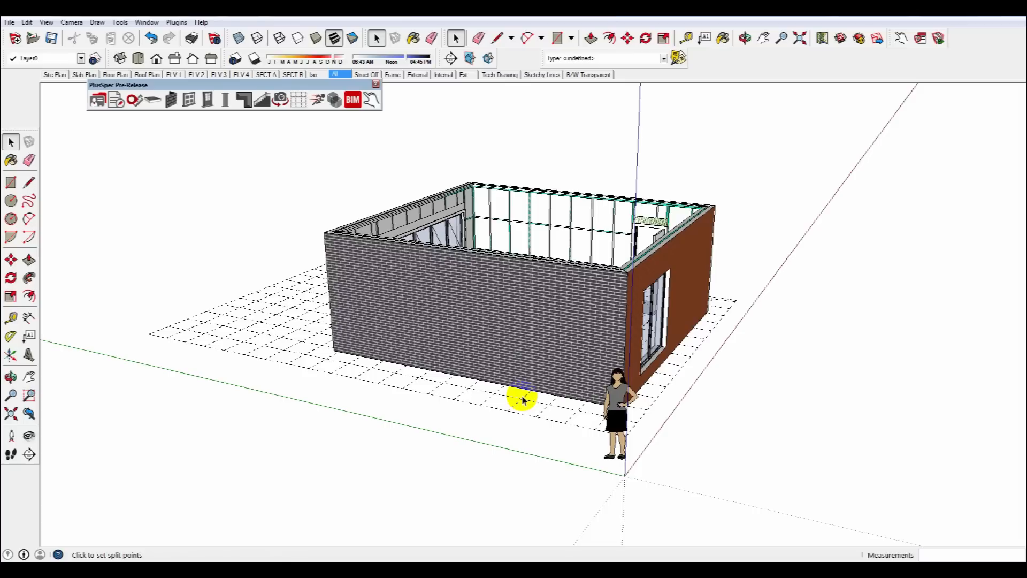
left_click(486, 344)
middle_click_drag(486, 344, 453, 366)
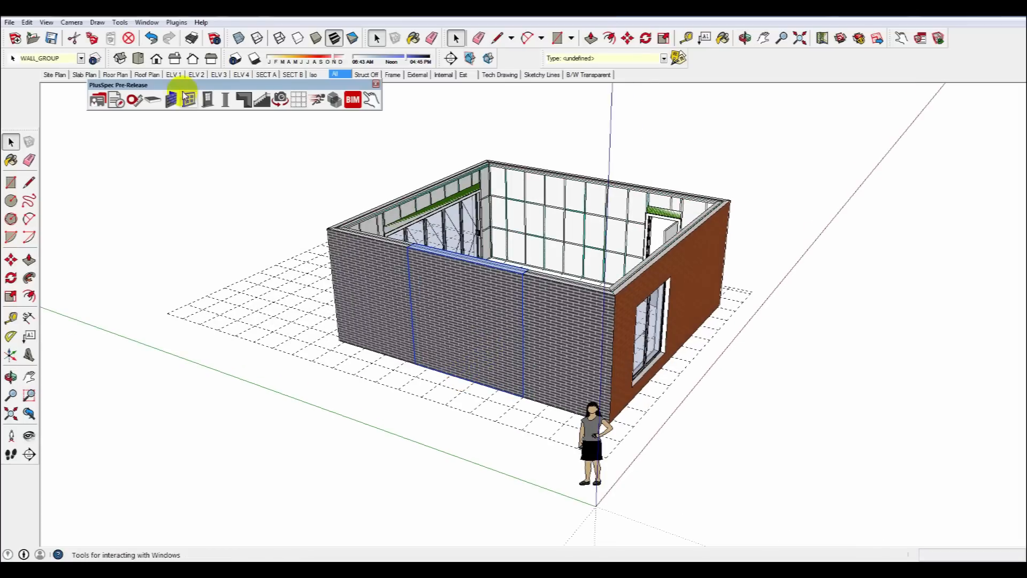
Push the middle wall segment outward with the wall push-pull tool to form a bay.
left_click(172, 99)
left_click(196, 151)
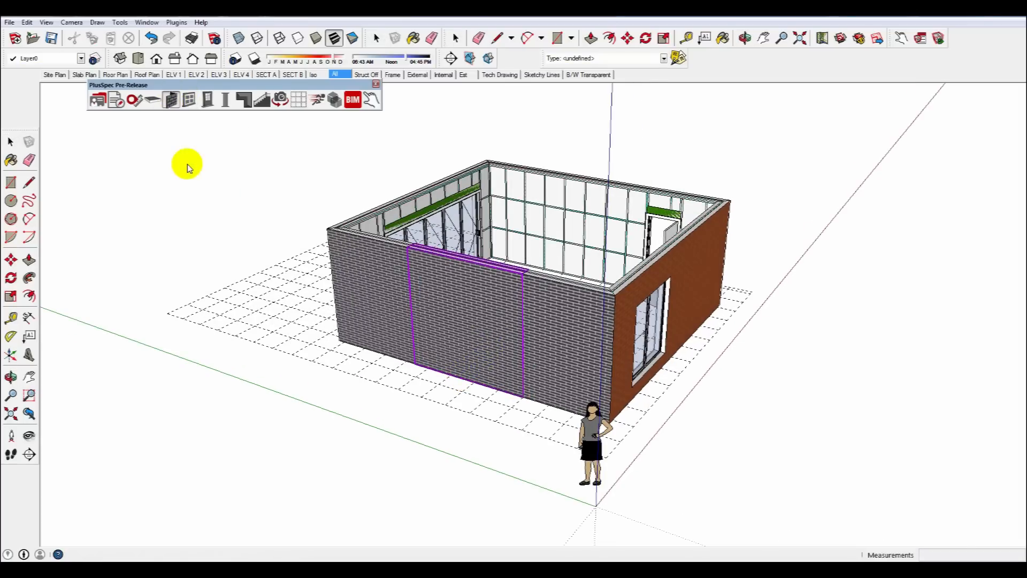
left_click(456, 377)
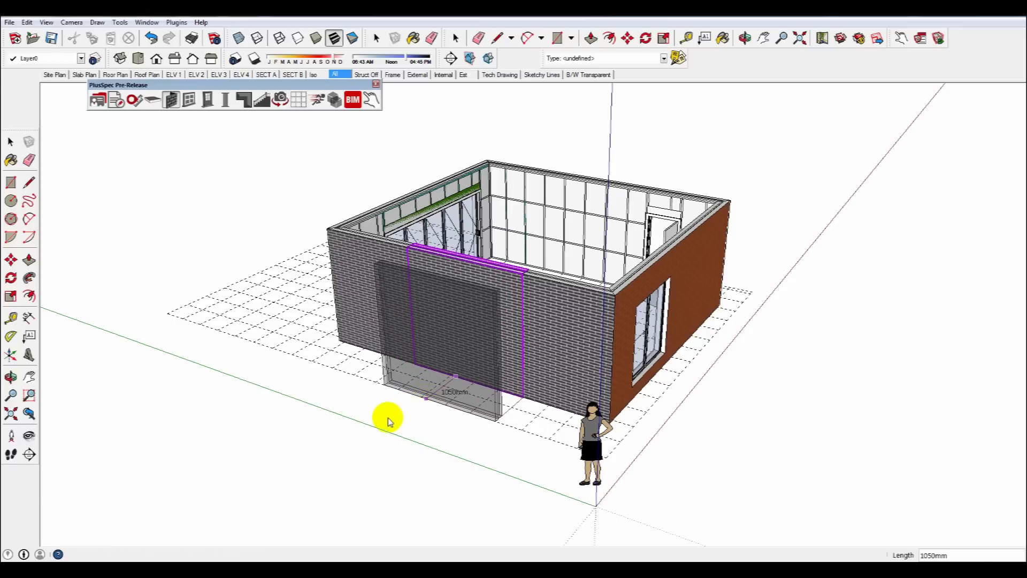
left_click(363, 420)
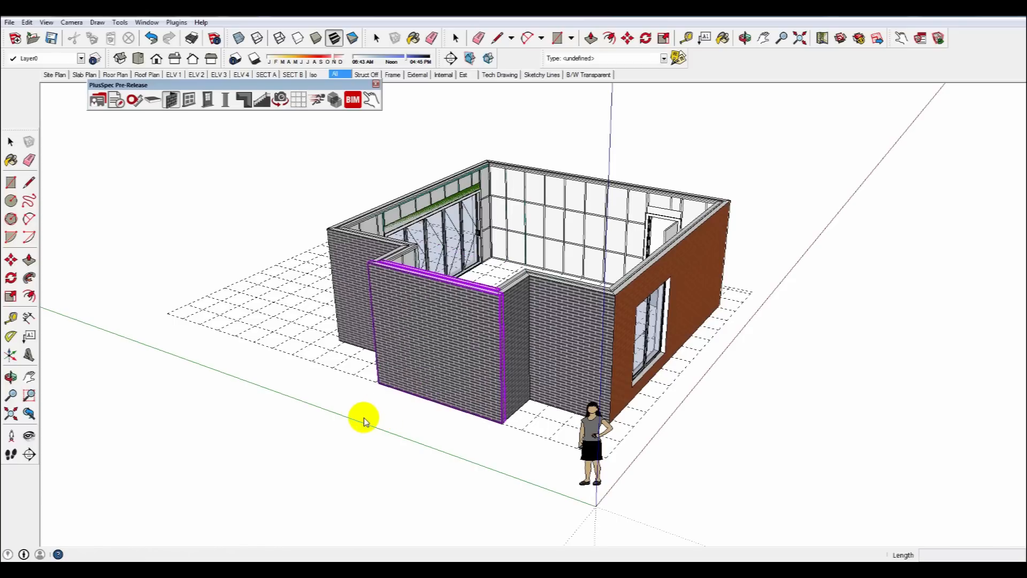
Push the bay's narrow side wall outward with the wall push-pull tool.
middle_click_drag(328, 374, 219, 409)
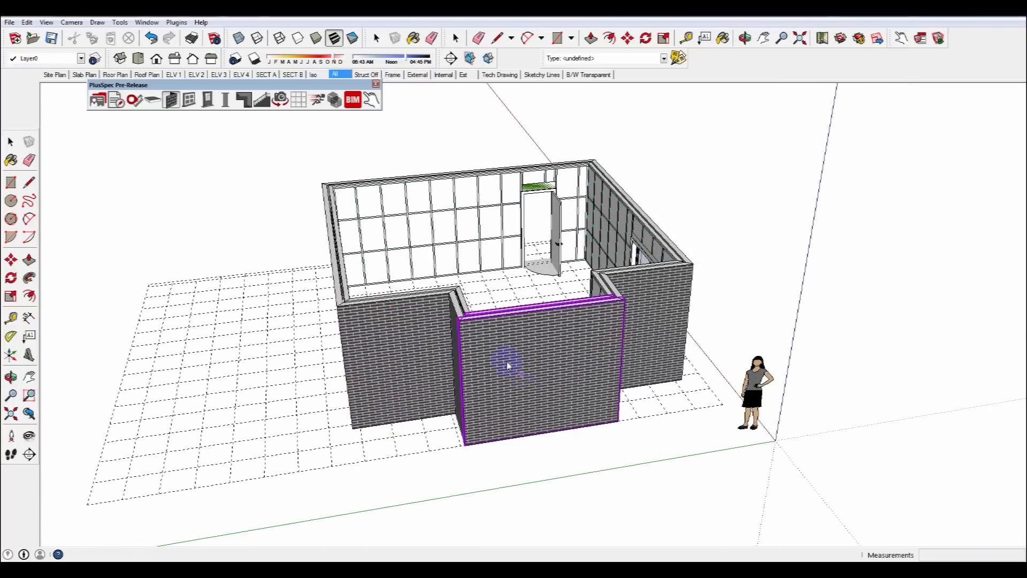
middle_click_drag(530, 400, 681, 390)
key("space")
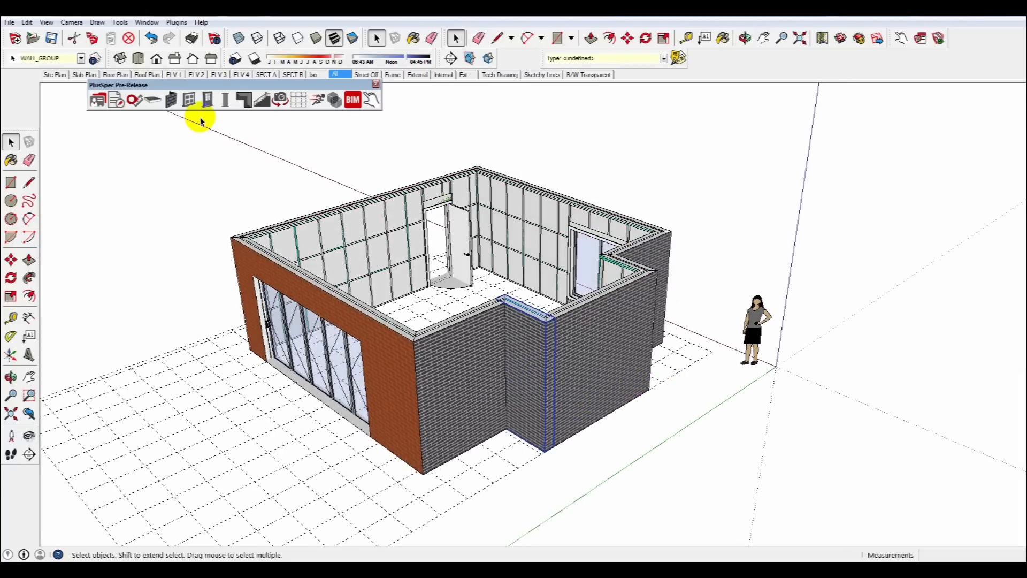
left_click(176, 106)
left_click(196, 155)
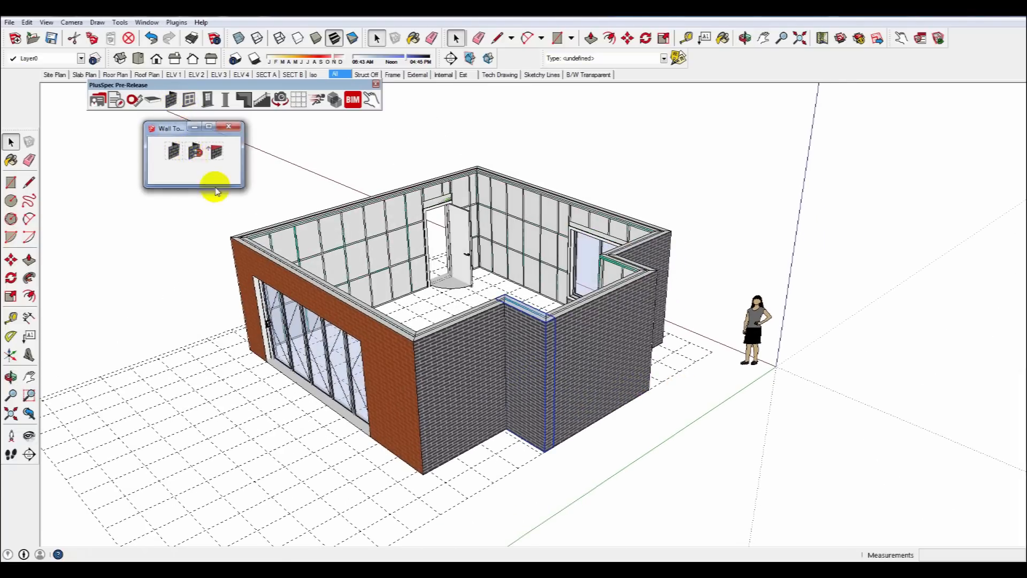
left_click(524, 440)
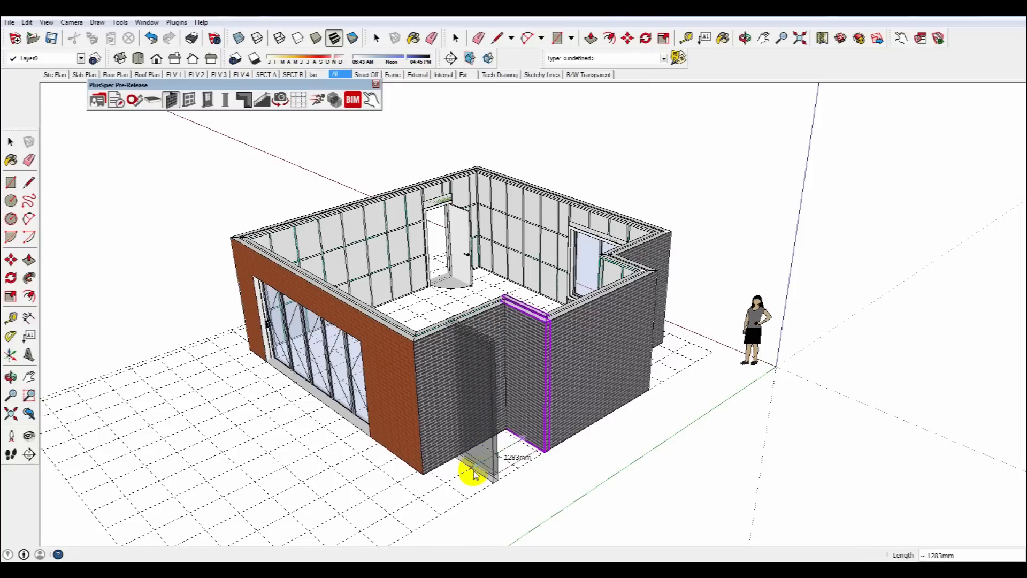
left_click(489, 474)
middle_click_drag(560, 426, 655, 397)
key("space")
left_click(712, 445)
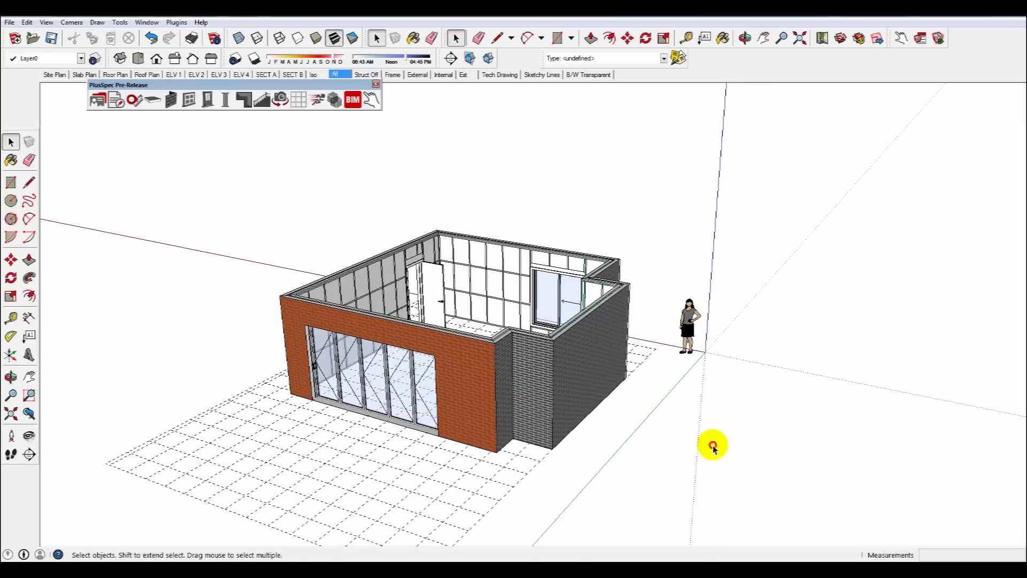
Draw a rectangle across the top of the main room from wall corner to wall corner.
middle_click_drag(527, 361, 550, 451)
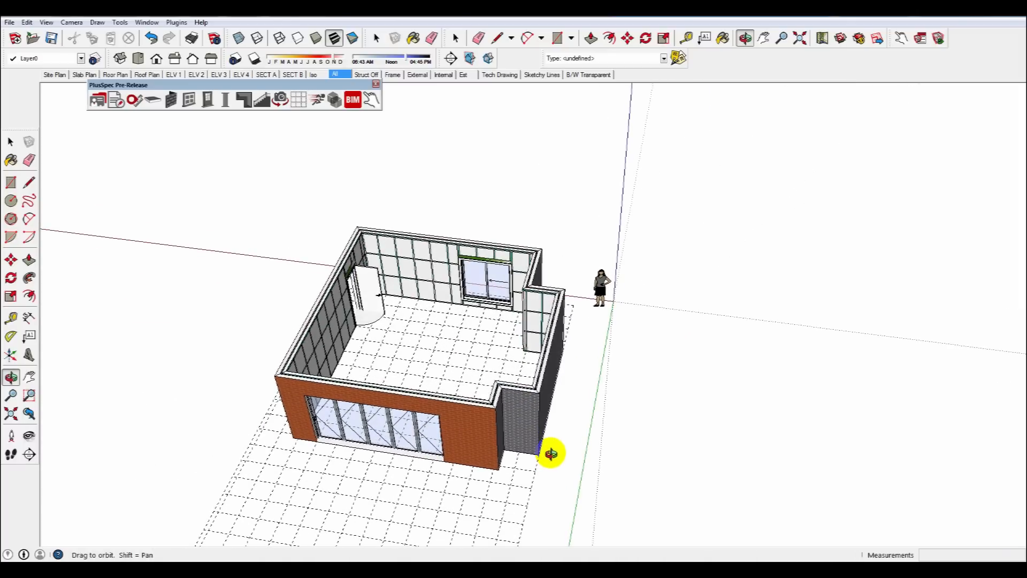
key("space")
left_click(374, 236)
scroll(375, 234, "up", 6)
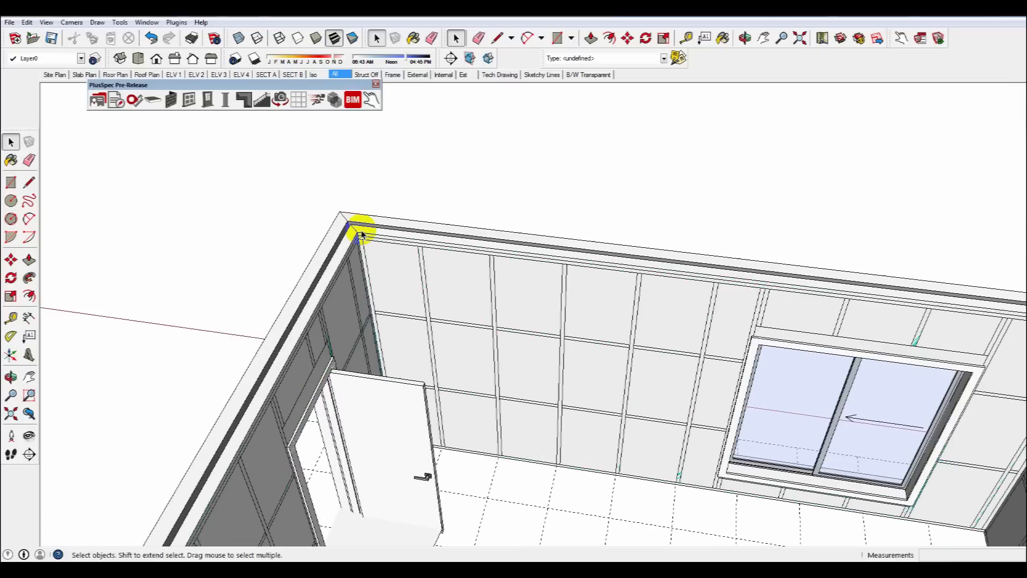
key("r")
left_click(353, 222)
scroll(354, 227, "down", 8)
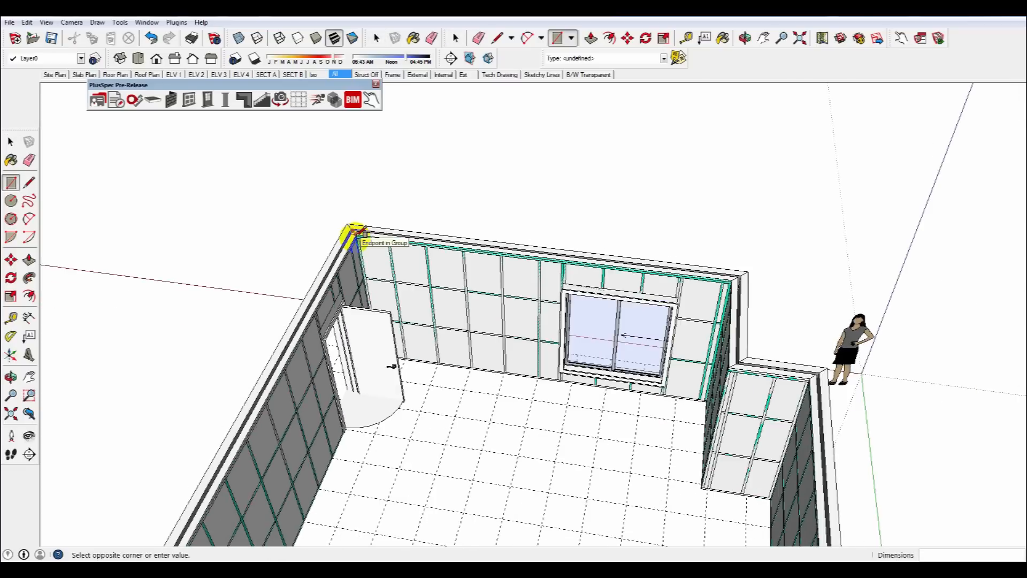
scroll(449, 377, "up", 3)
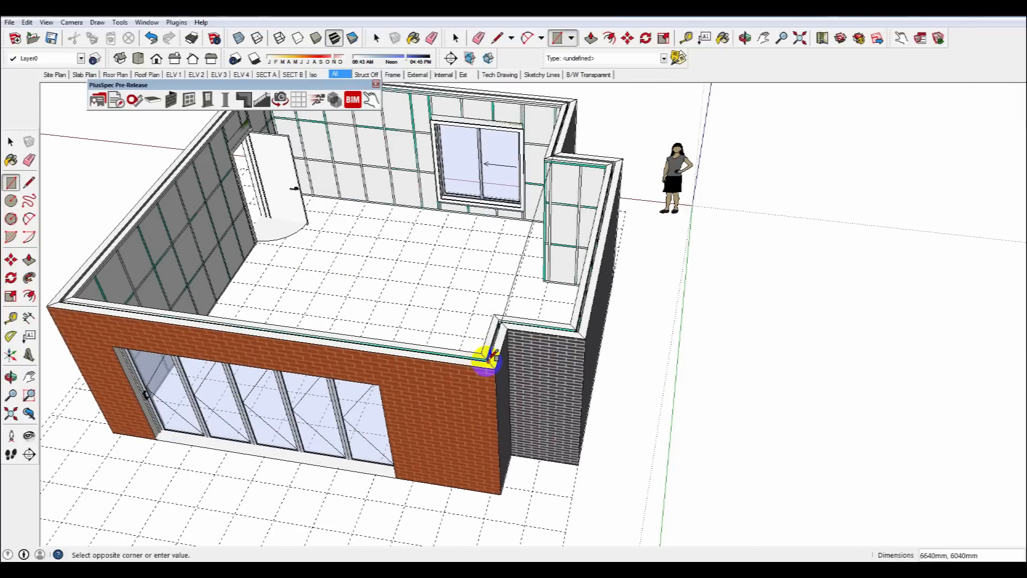
scroll(483, 355, "up", 1)
left_click(483, 355)
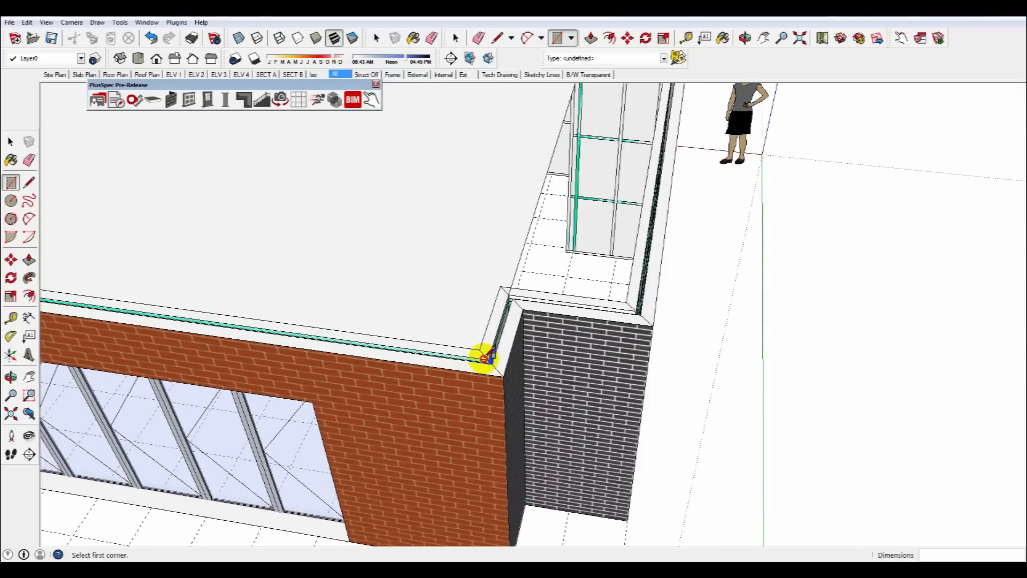
Draw a second rectangle across the top of the bay between its wall corners.
scroll(482, 355, "down", 4)
scroll(514, 245, "up", 8)
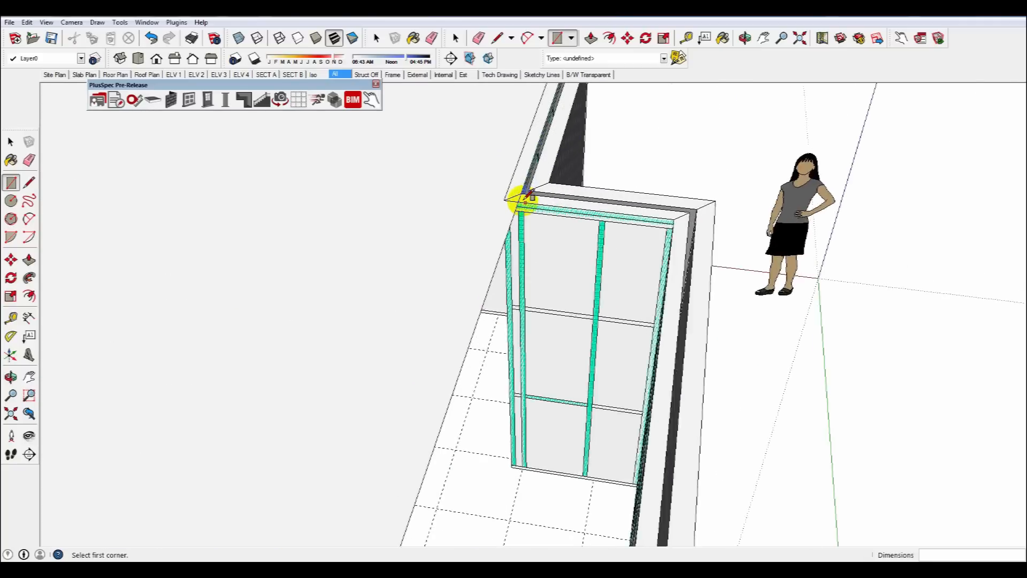
left_click(518, 179)
scroll(511, 188, "down", 8)
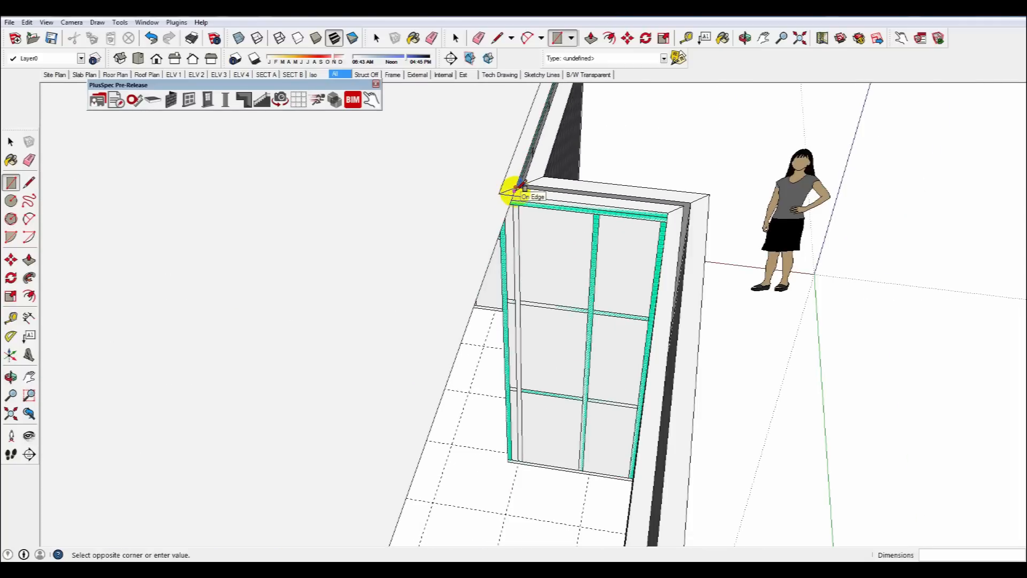
scroll(526, 327, "up", 6)
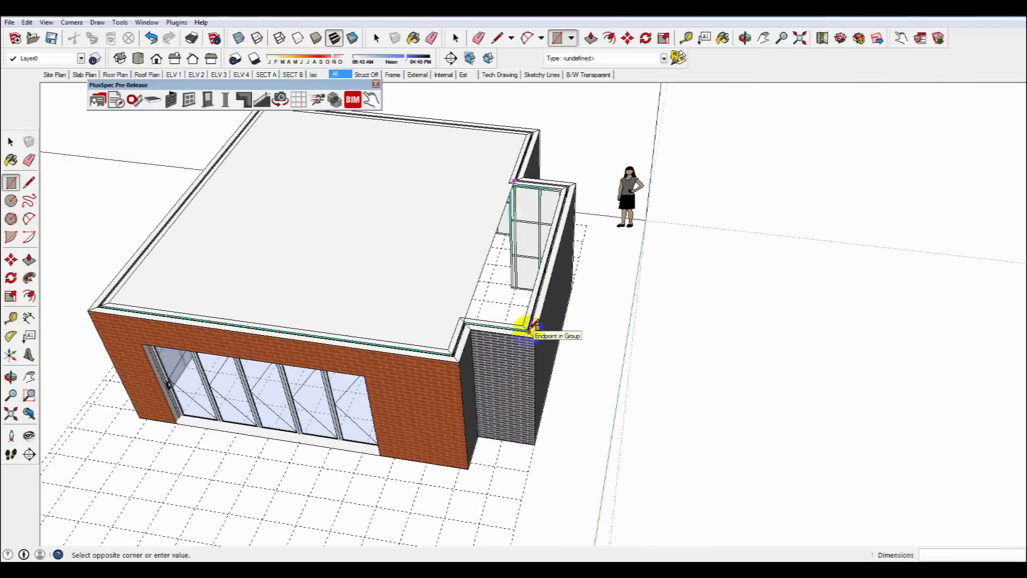
left_click(523, 330)
Erase the dividing edge so the room and bay tops form one face.
scroll(515, 326, "down", 8)
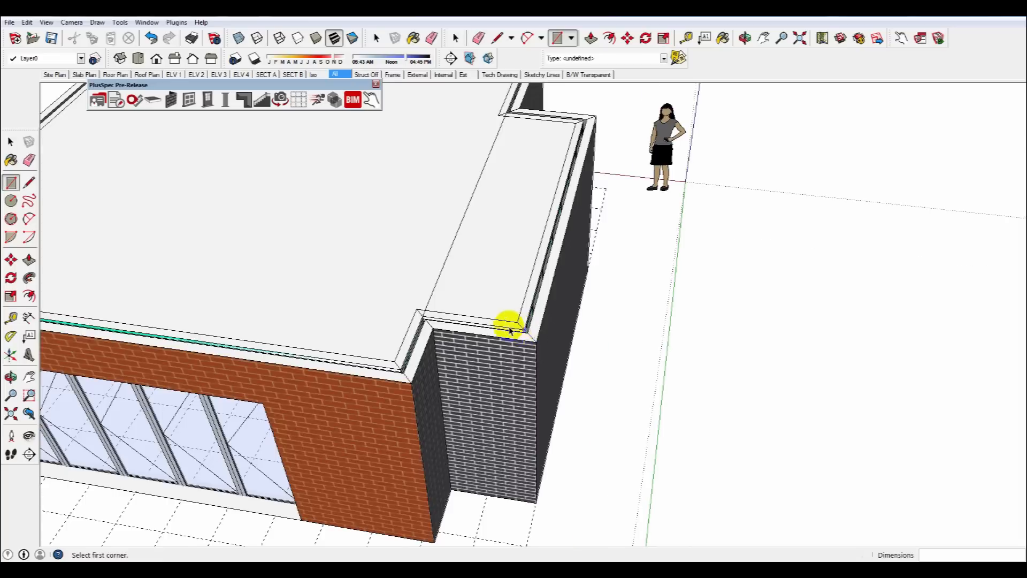
key("space")
key("e")
left_click(491, 269)
key("space")
left_click(435, 285)
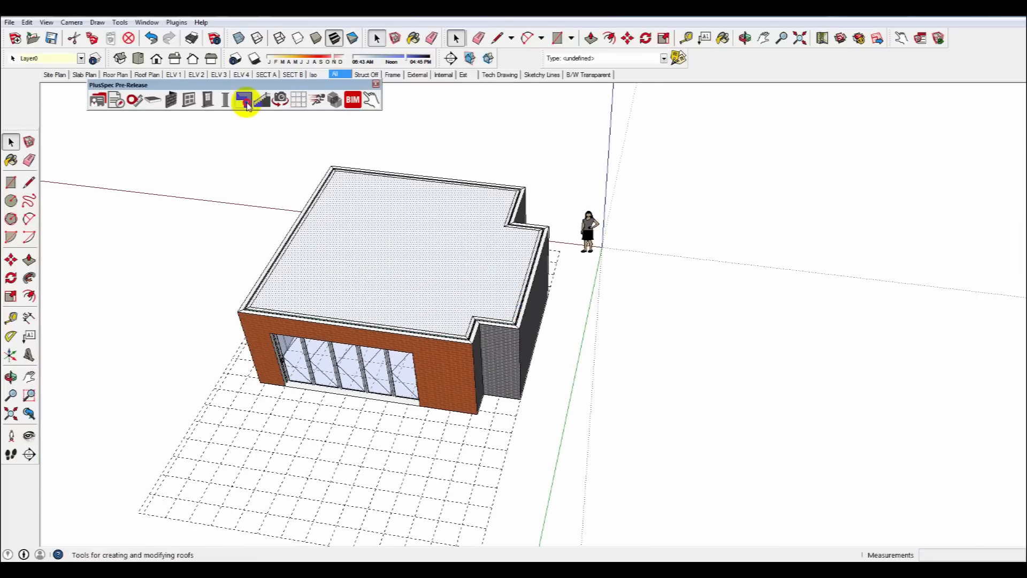
Create a roof on the top face with the Roof tool, setting the material type to Metal.
left_click(245, 100)
left_click(188, 154)
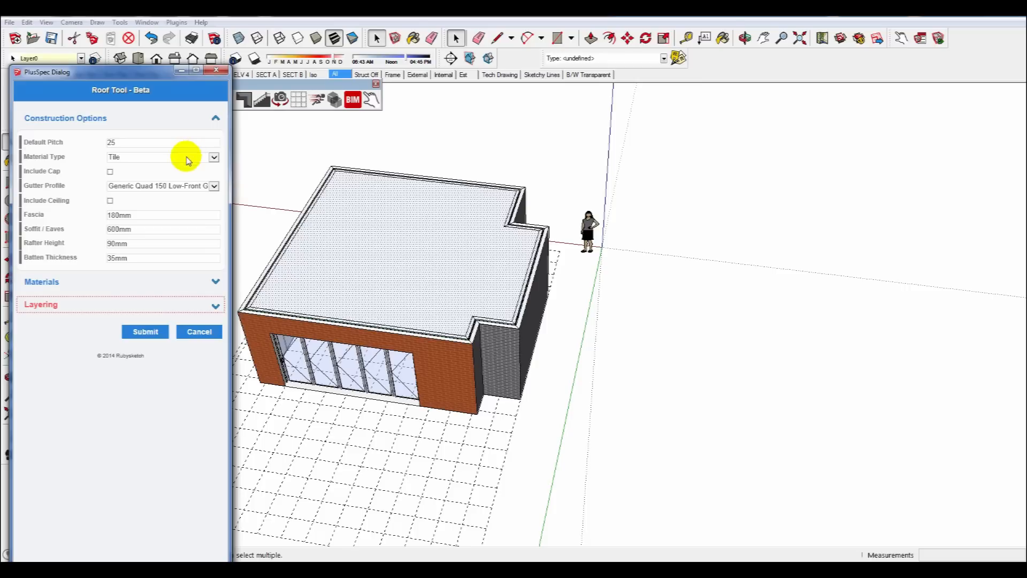
left_click(214, 157)
left_click(126, 178)
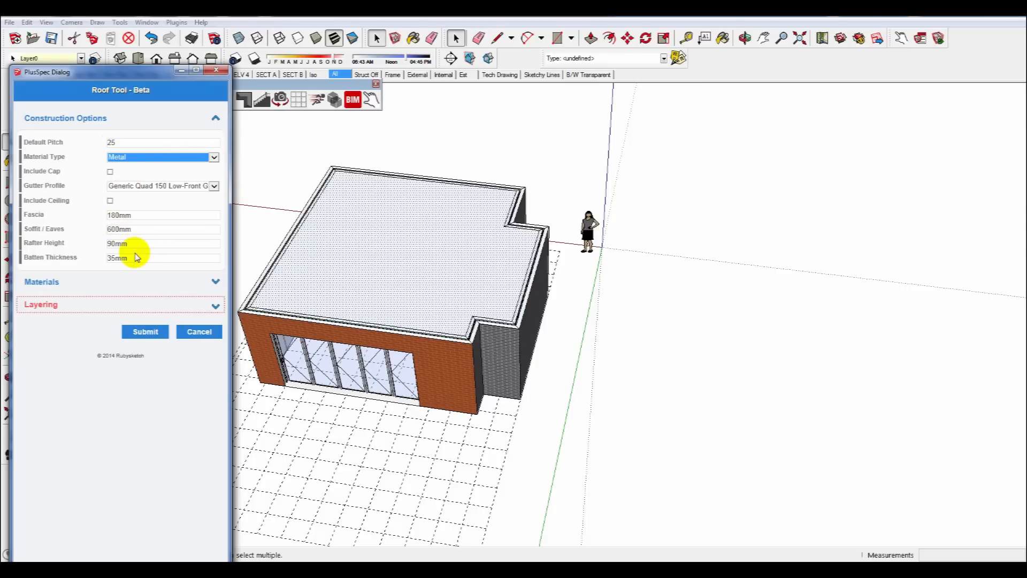
left_click(152, 309)
left_click(109, 374)
type("1")
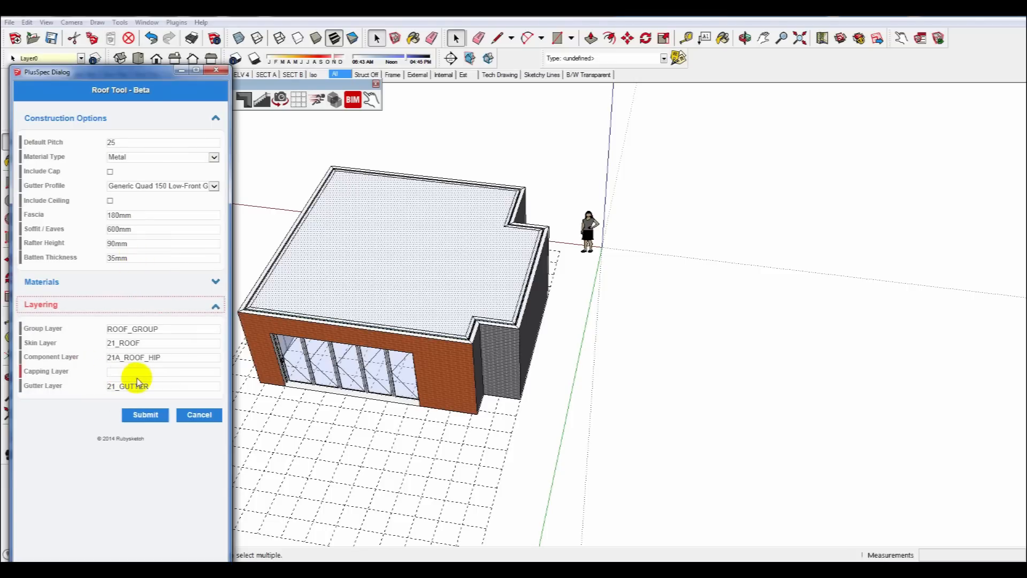
left_click(155, 417)
Review the roofed room from the ELV 1 to ELV 4 elevation scenes.
middle_click_drag(390, 344, 433, 222)
scroll(423, 291, "up", 3)
middle_click_drag(423, 291, 394, 213)
left_click(191, 76)
left_click(178, 76)
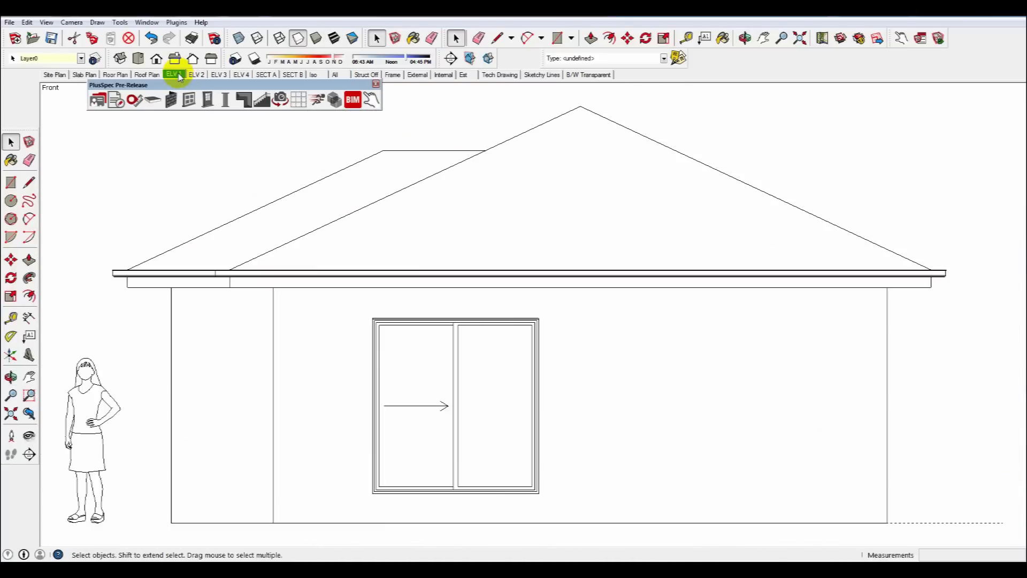
left_click(195, 76)
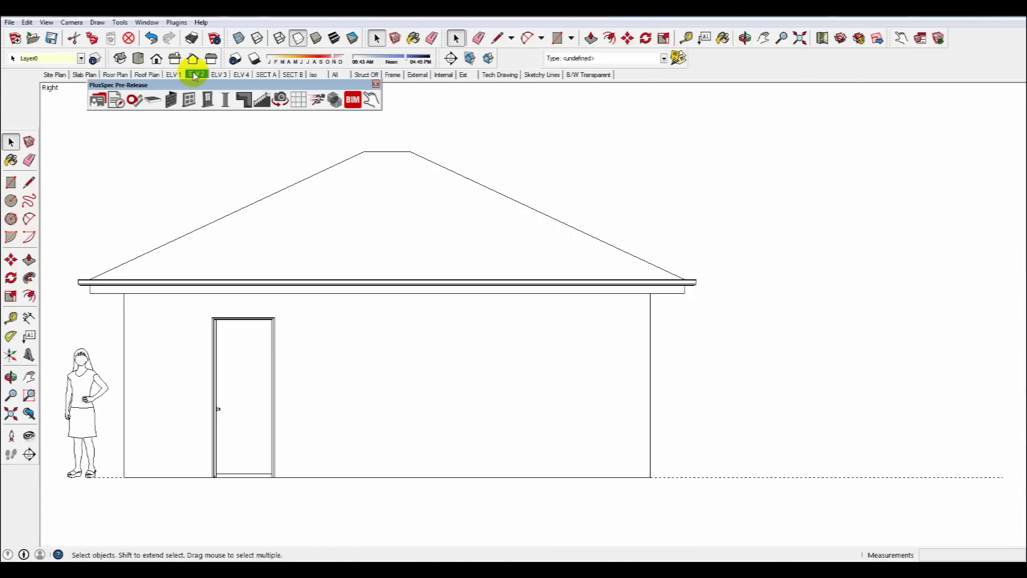
left_click(216, 75)
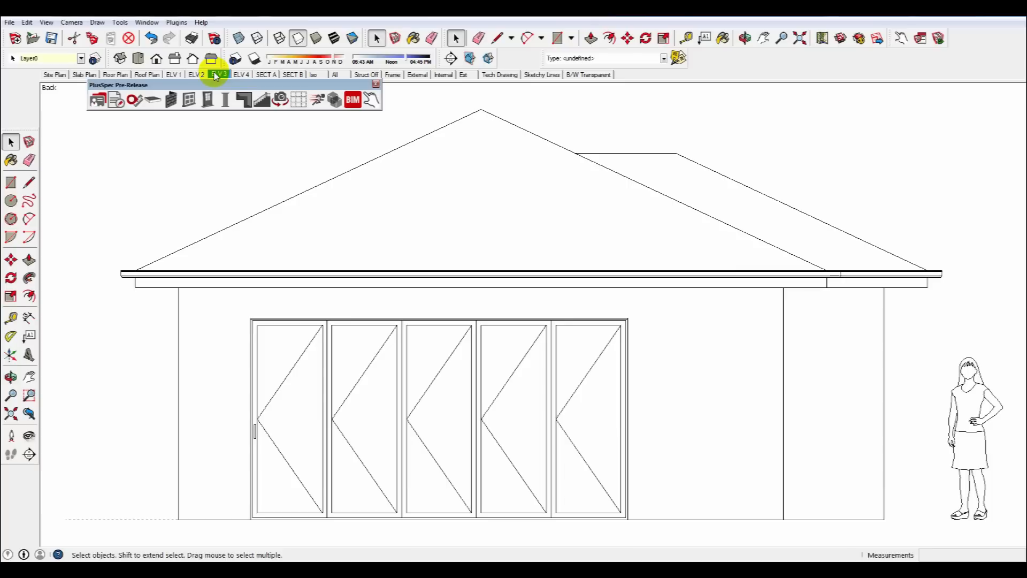
left_click(242, 75)
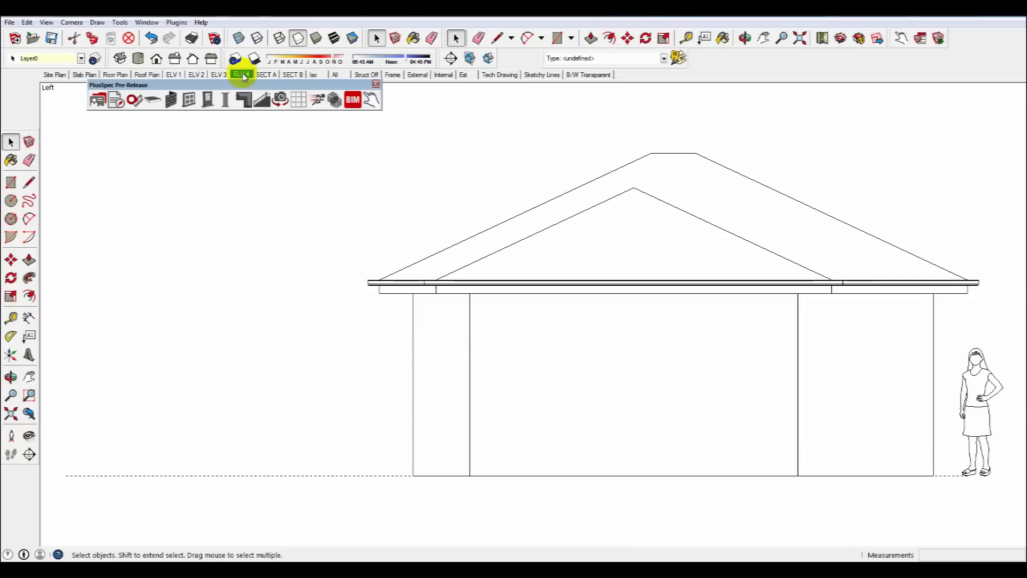
Insert a sliding window into the left-side wall with the Window Tool.
left_click(486, 362)
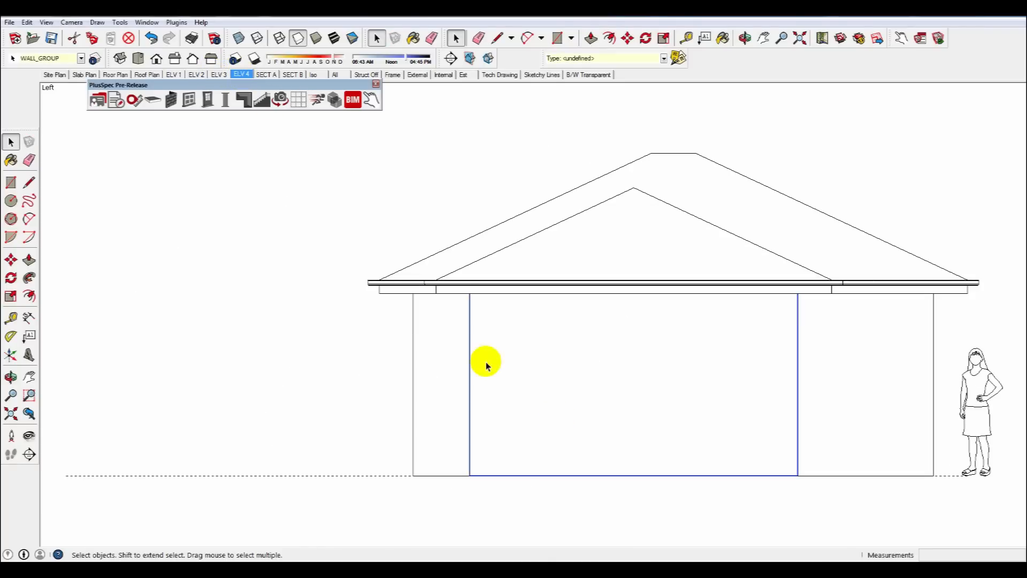
left_click(196, 106)
left_click(161, 151)
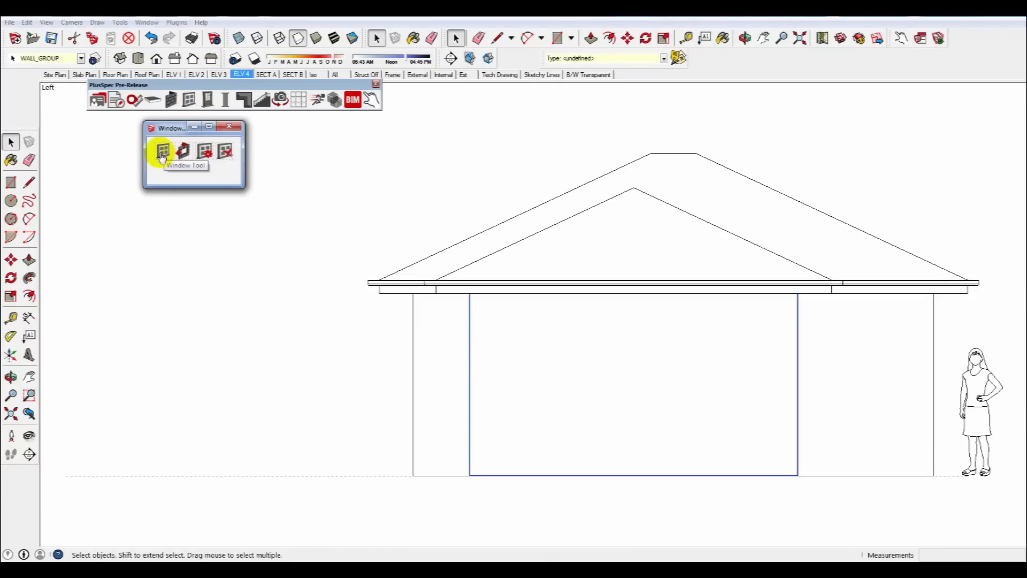
left_click(144, 268)
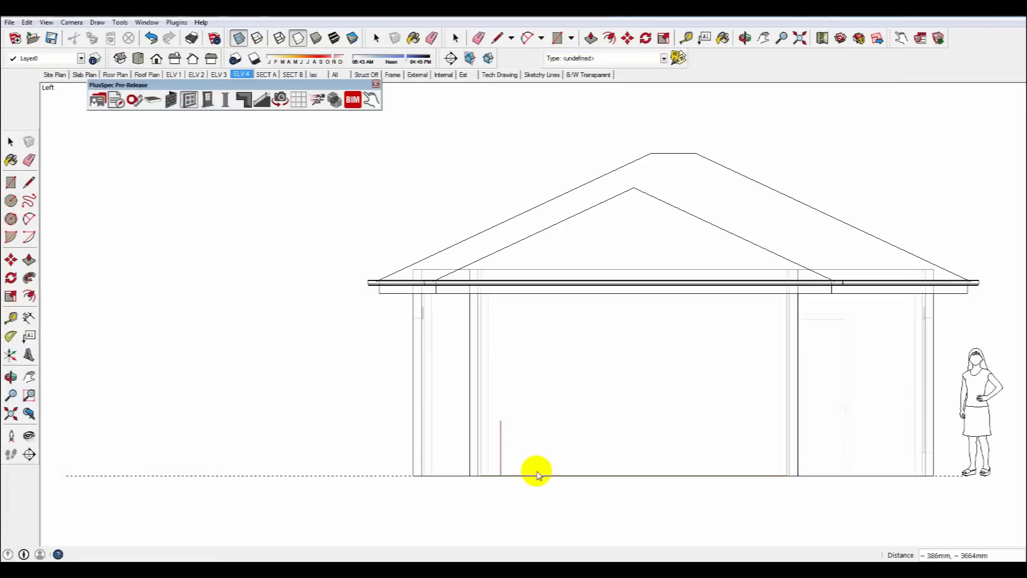
left_click(668, 479)
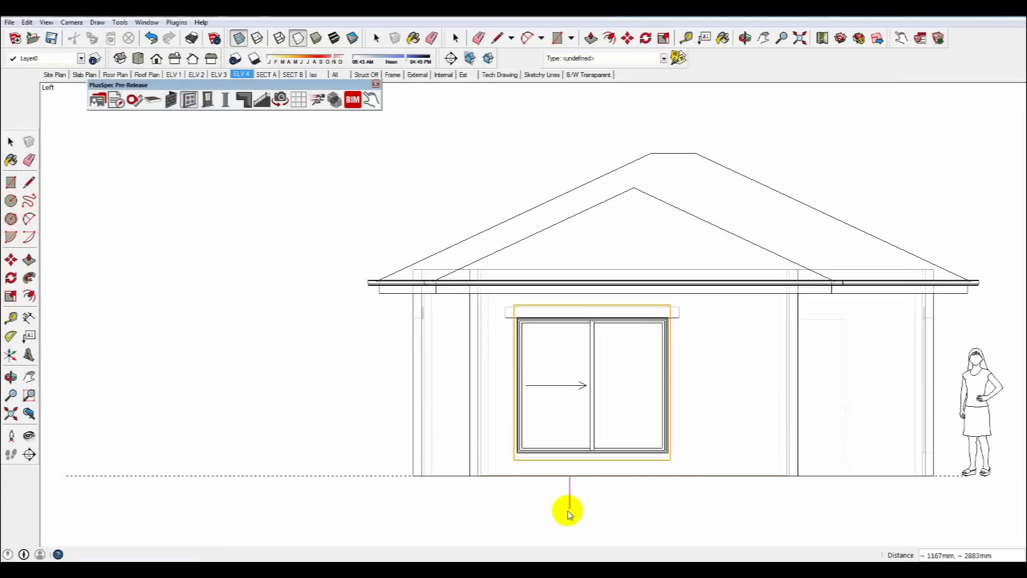
left_click(302, 406)
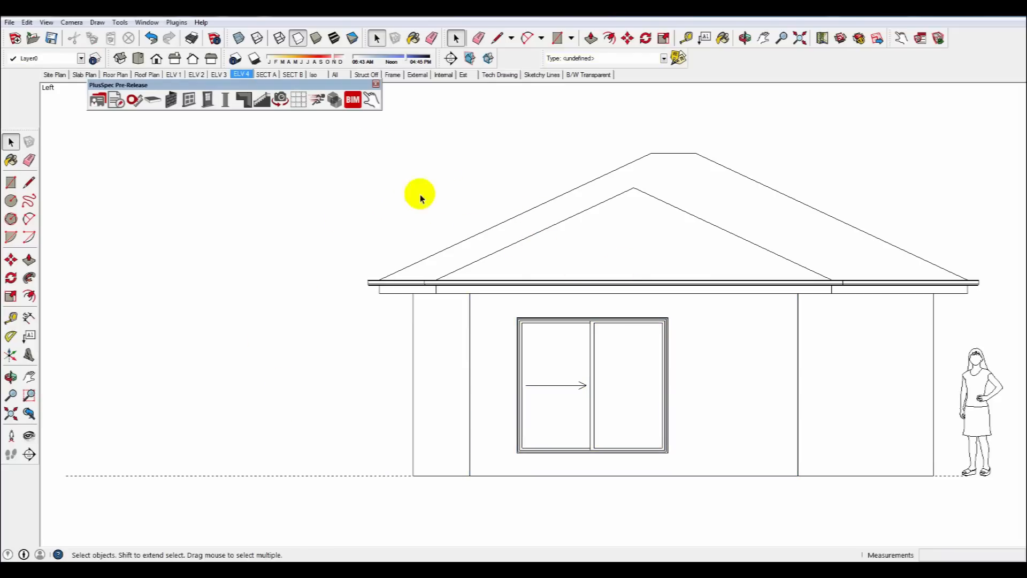
Open the SECT A and SECT B section scenes to view the model.
left_click(274, 76)
middle_click_drag(337, 119, 343, 267)
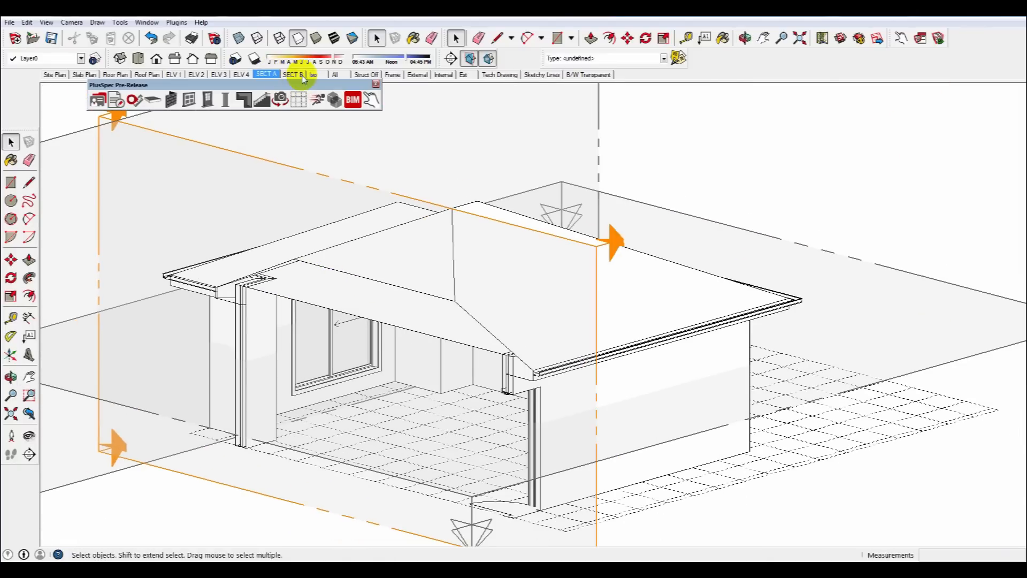
left_click(293, 75)
middle_click_drag(478, 242, 310, 225)
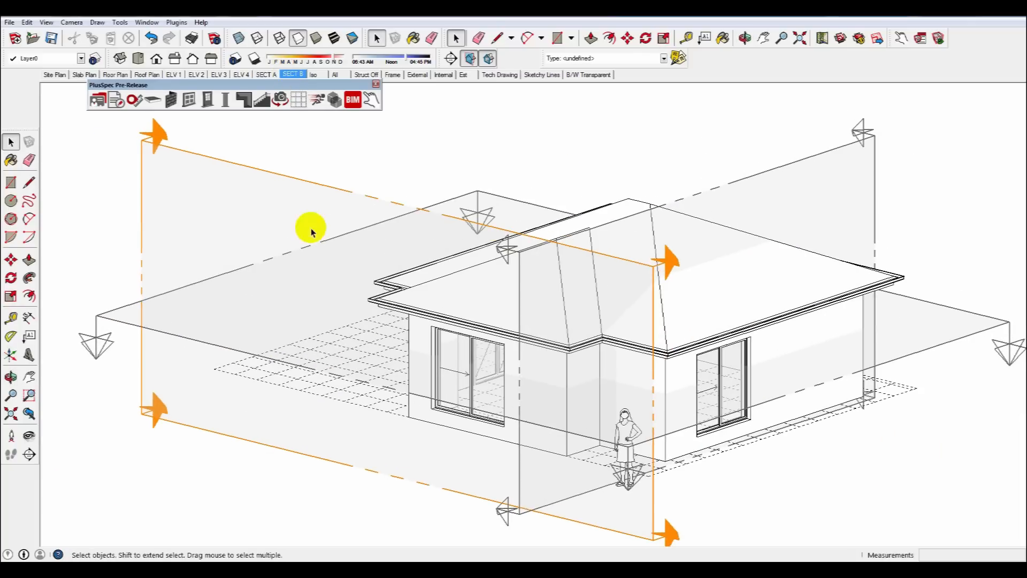
Move the SECT B section plane further across the building.
left_click(313, 189)
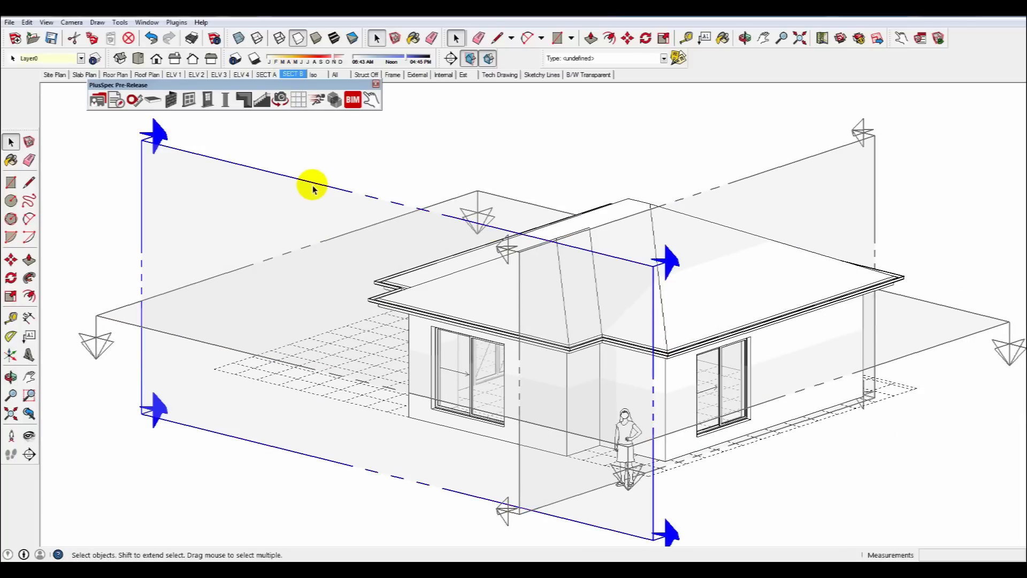
key("m")
left_click(311, 183)
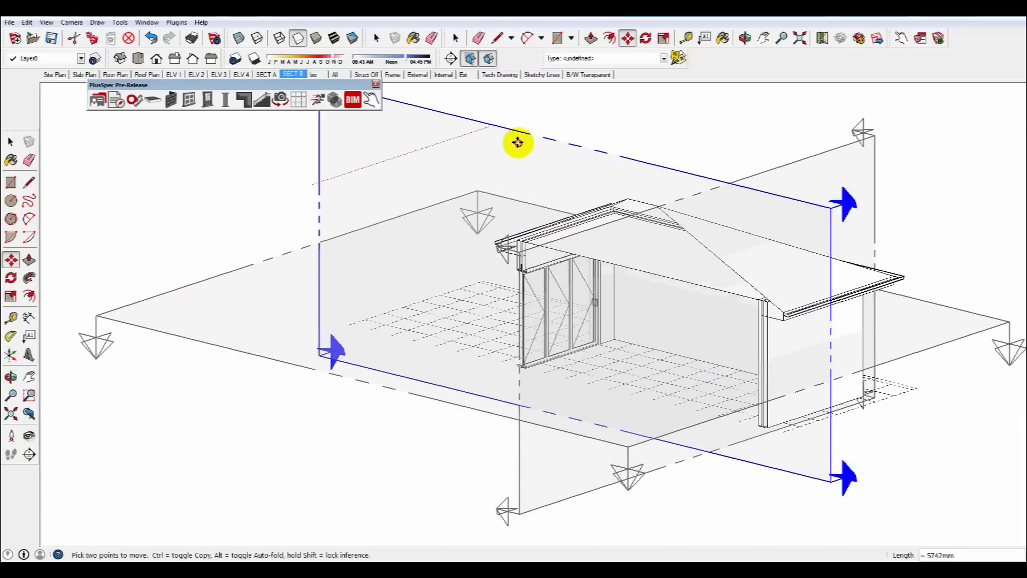
left_click(474, 158)
key("space")
Turn off section plane display in the SECT B scene.
left_click(440, 103)
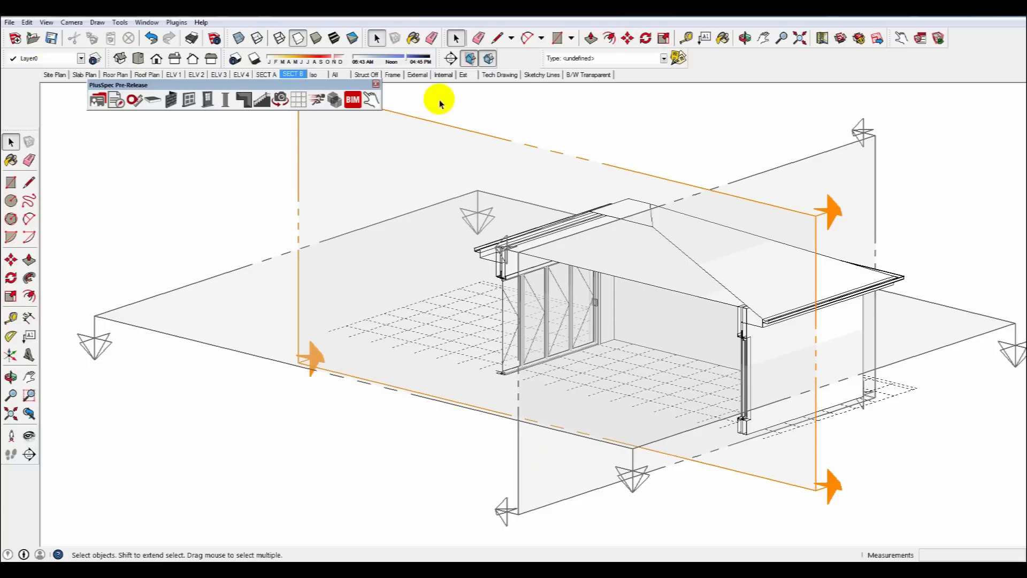
left_click(471, 59)
left_click(294, 74)
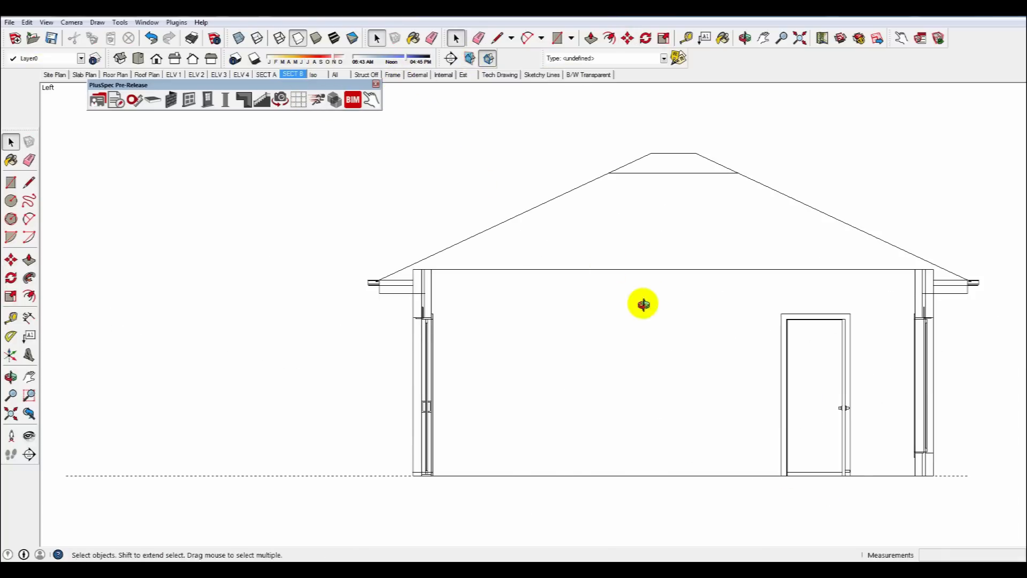
middle_click_drag(643, 303, 462, 326)
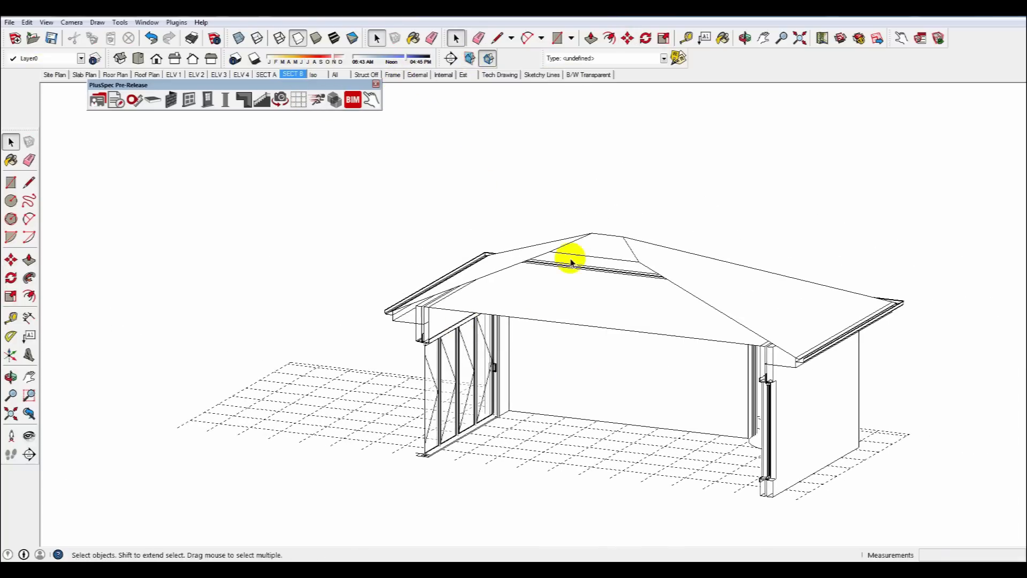
Switch through the Iso, All, Struct Off and Frame scenes to inspect the model.
left_click(317, 75)
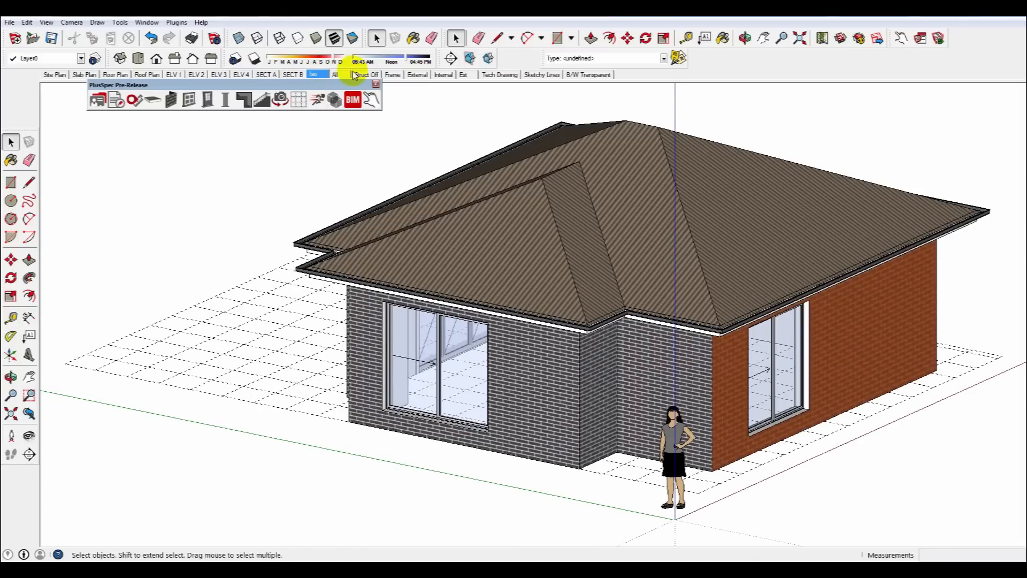
left_click(335, 75)
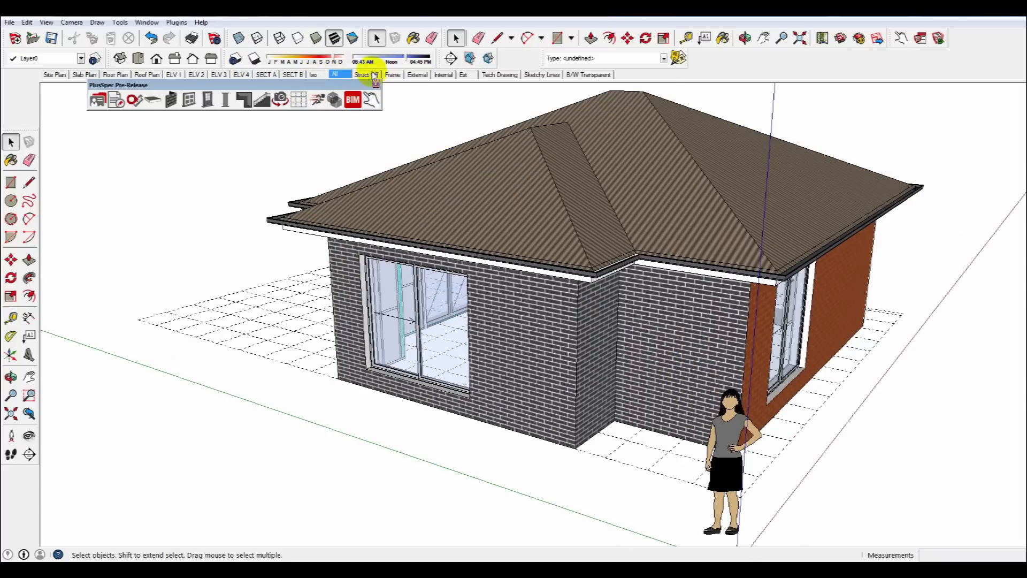
left_click(370, 75)
left_click(397, 79)
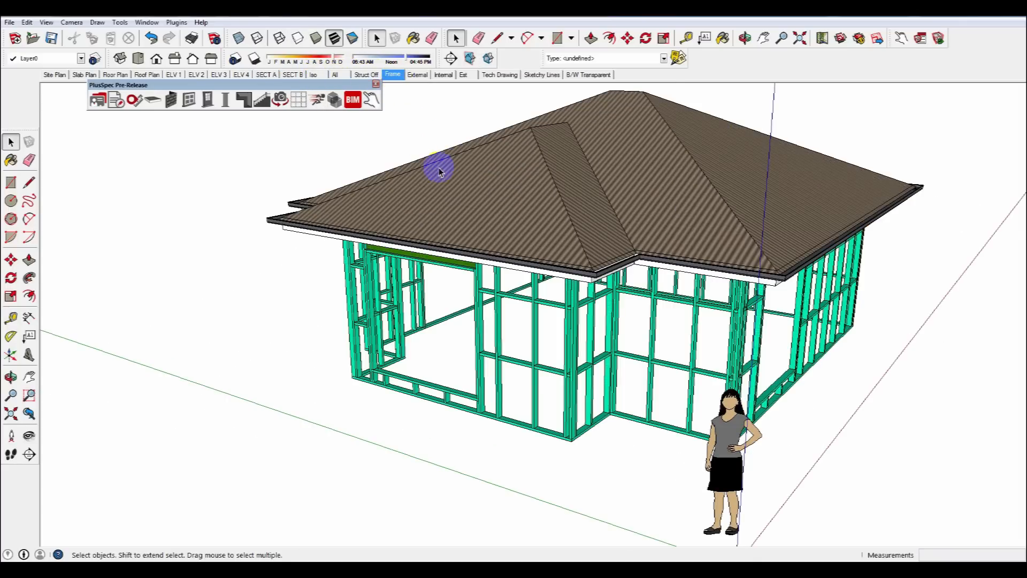
scroll(470, 257, "up", 7)
mouse_move(488, 303)
middle_mouse_down()
mouse_move(500, 257)
mouse_move(550, 224)
mouse_move(492, 298)
middle_mouse_up()
scroll(492, 298, "down", 8)
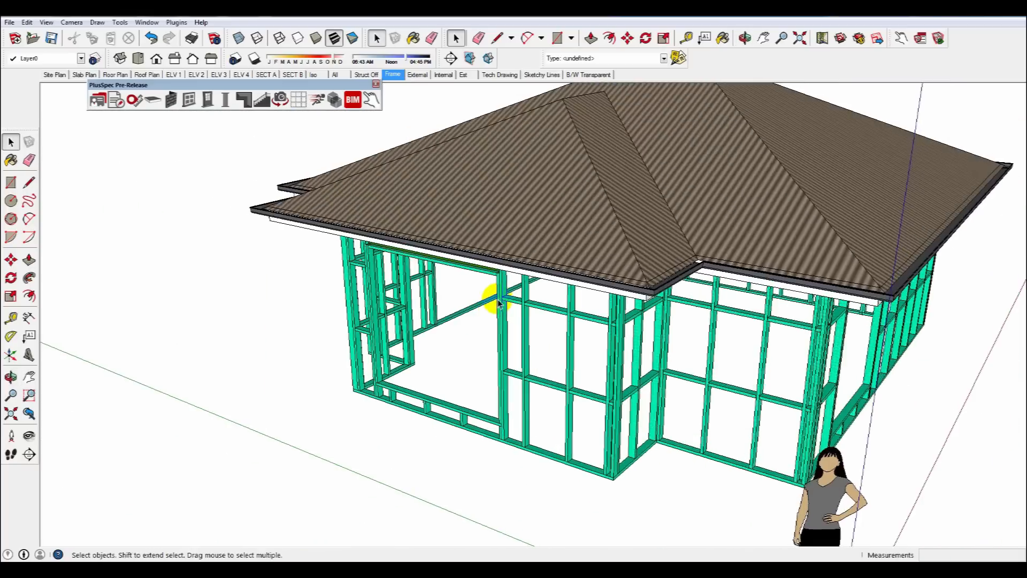
middle_click_drag(504, 261, 410, 279)
Cycle through the Tech Drawing, Sketchy Lines and B/W Transparent style scenes.
left_click(502, 76)
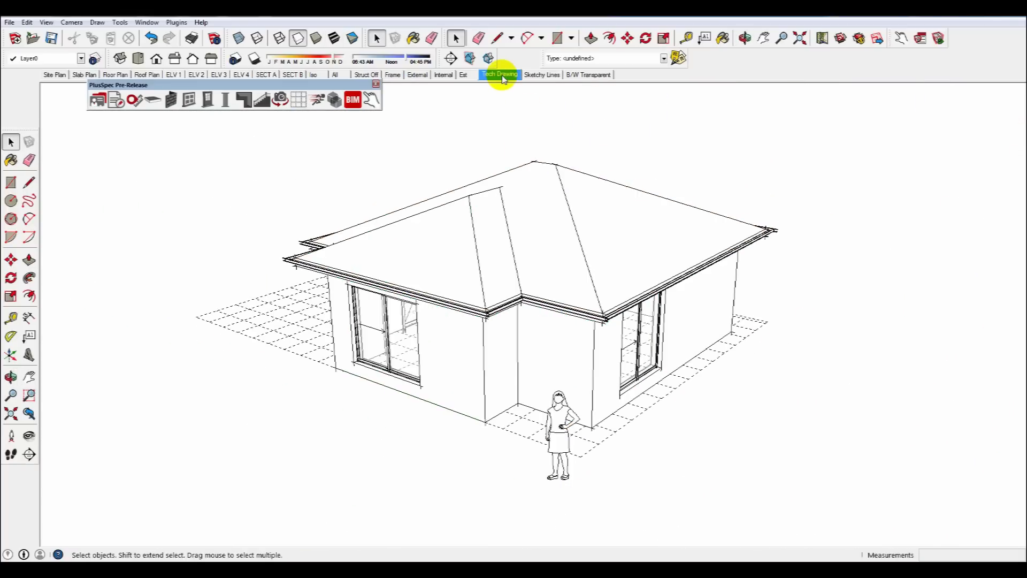
left_click(538, 76)
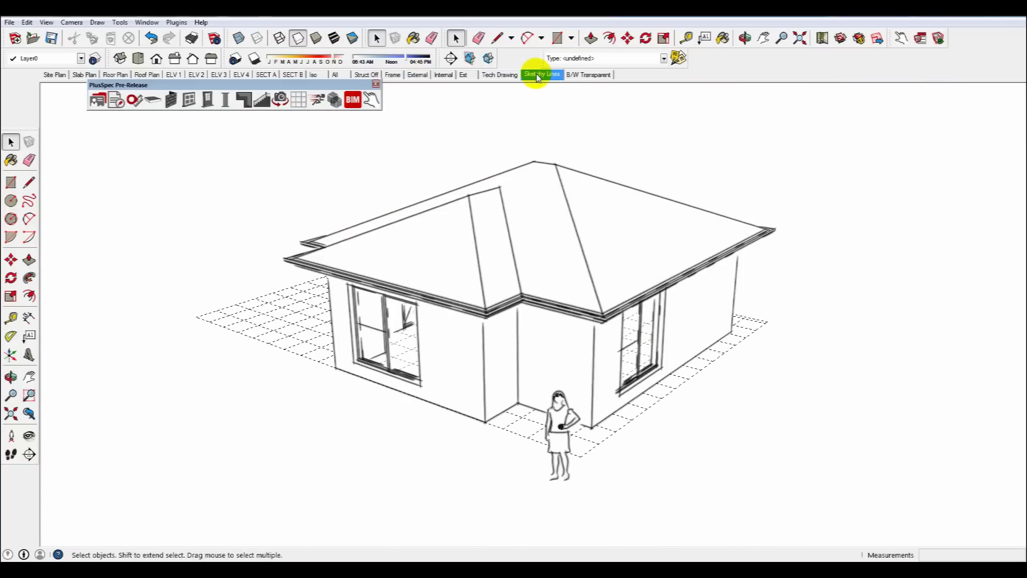
left_click(579, 75)
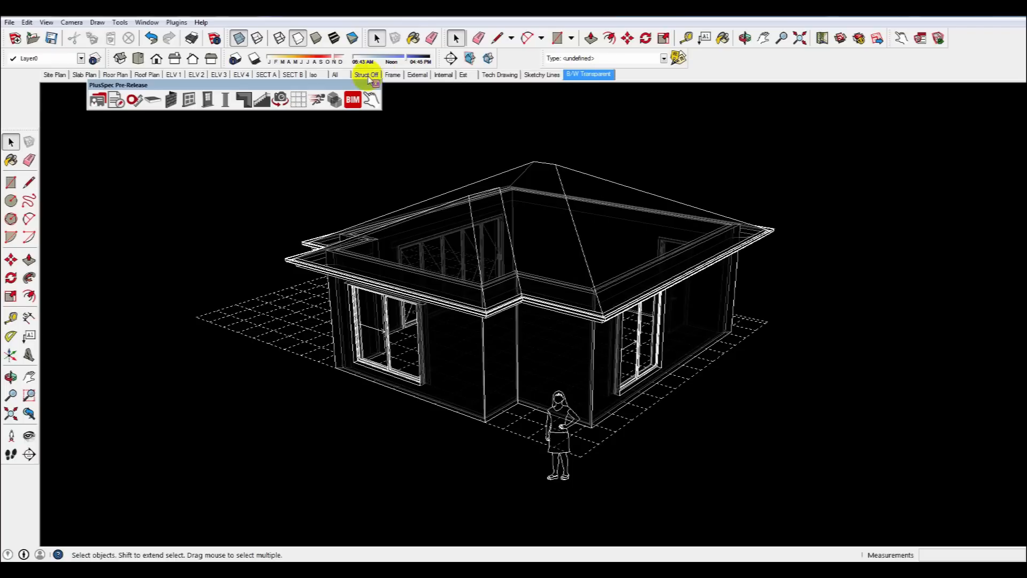
Switch through the Site Plan, Slab Plan and Floor Plan scenes.
left_click(58, 76)
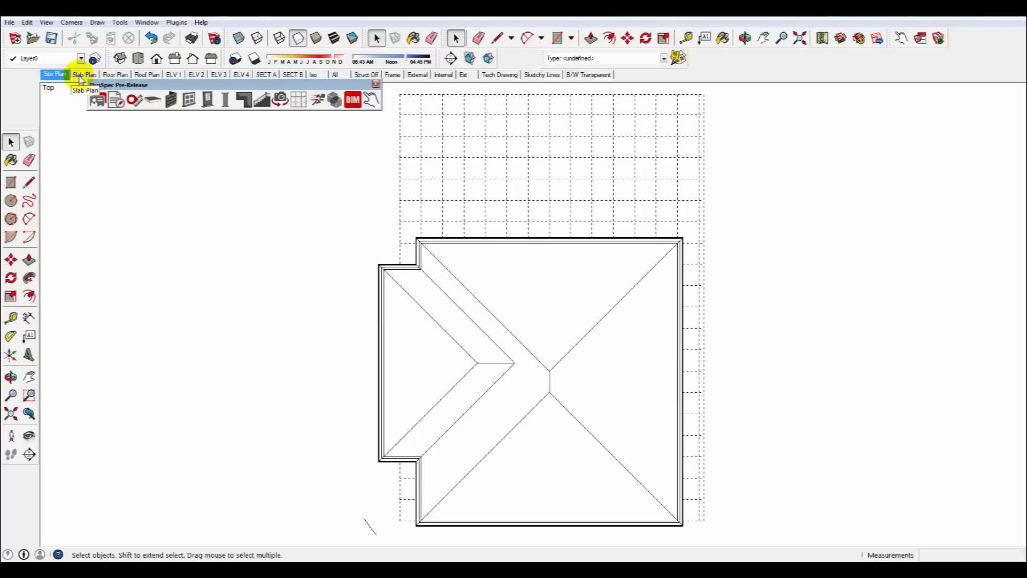
left_click(80, 76)
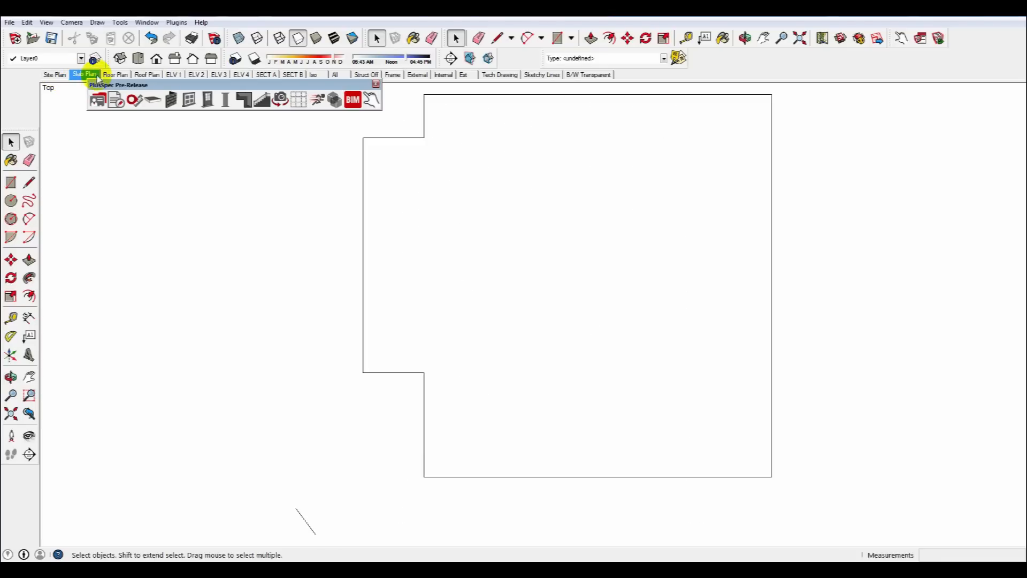
left_click(114, 77)
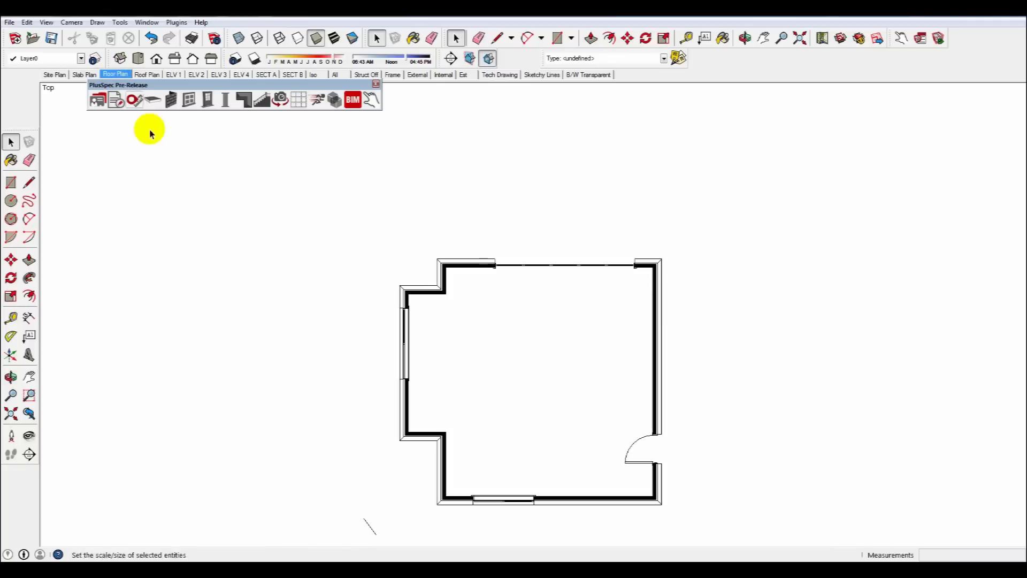
Flip the entry door's swing to open outward using the Interact tool.
scroll(647, 481, "up", 2)
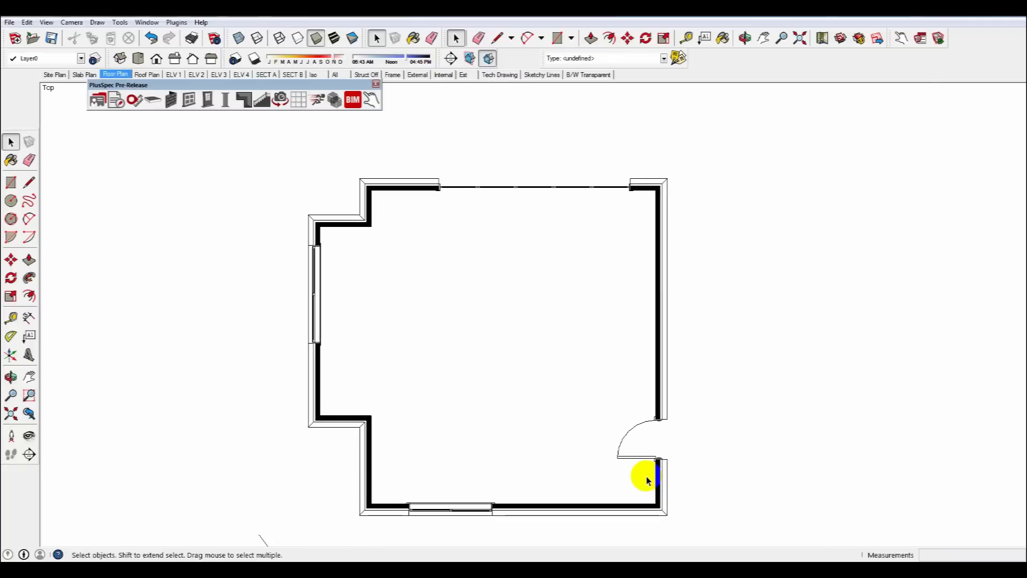
scroll(647, 480, "up", 1)
left_click(371, 99)
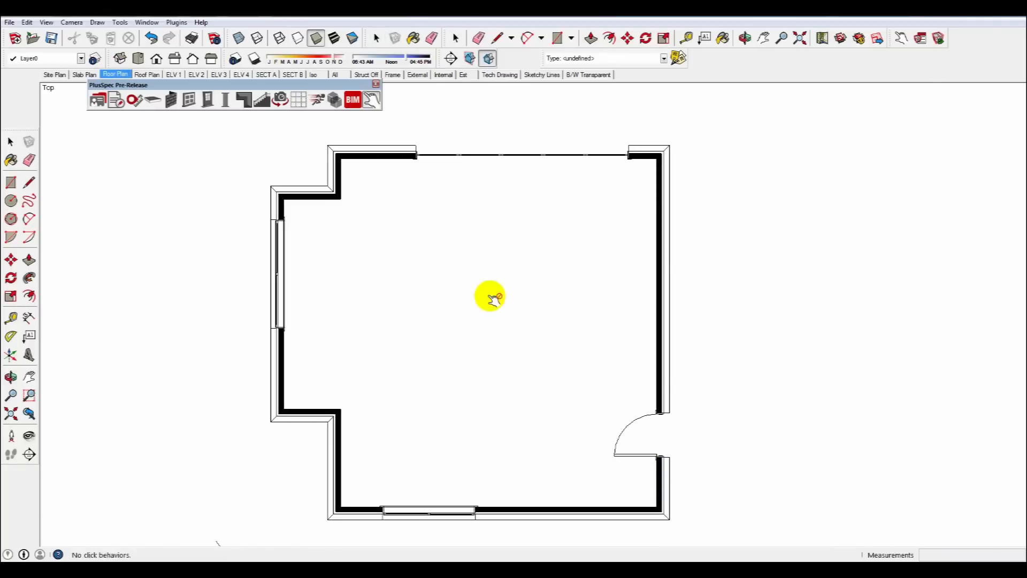
left_click(632, 452)
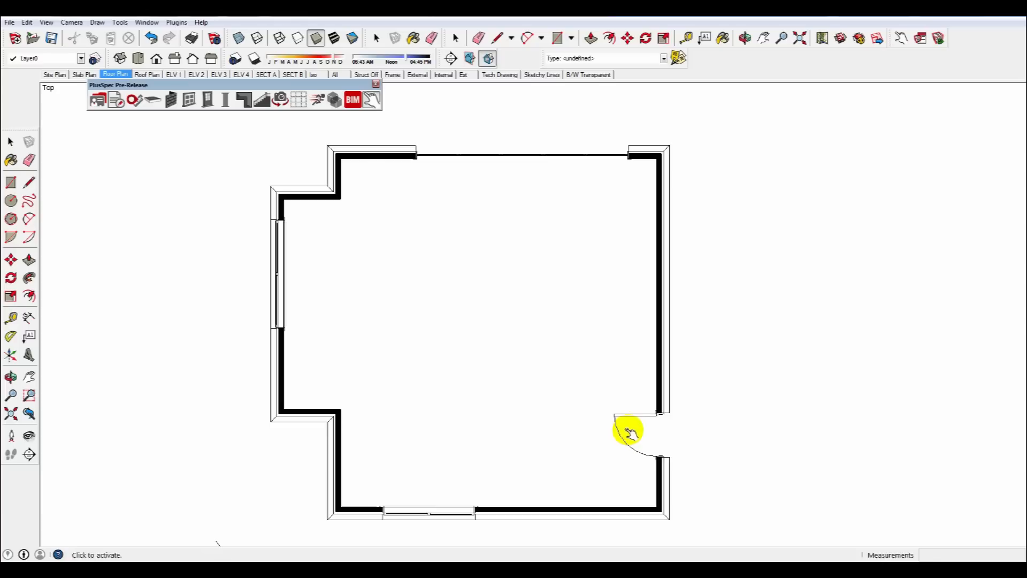
left_click(632, 452)
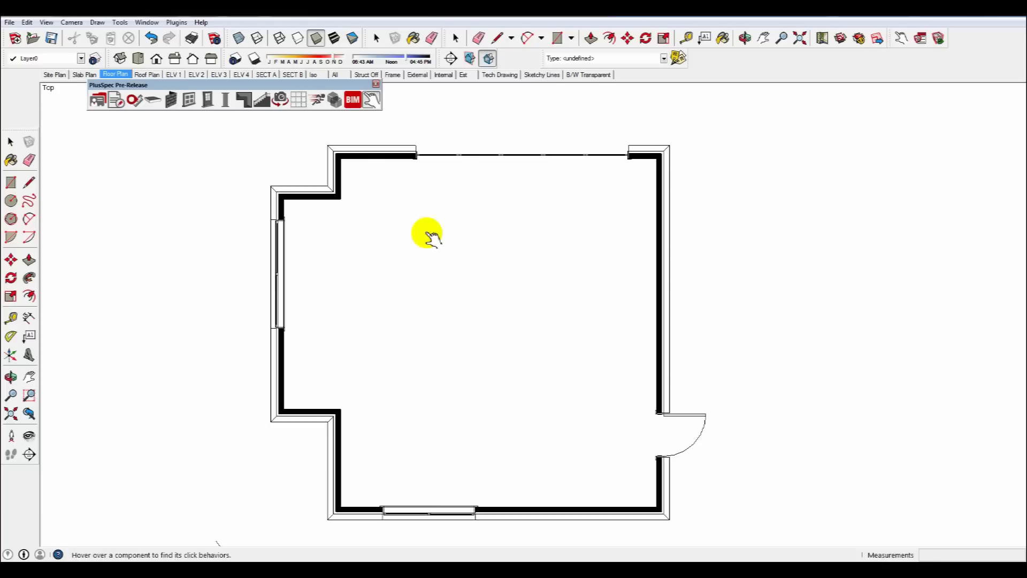
Open the bifold door on the rear wall with the Interact tool and view it in the All scene.
left_click(449, 156)
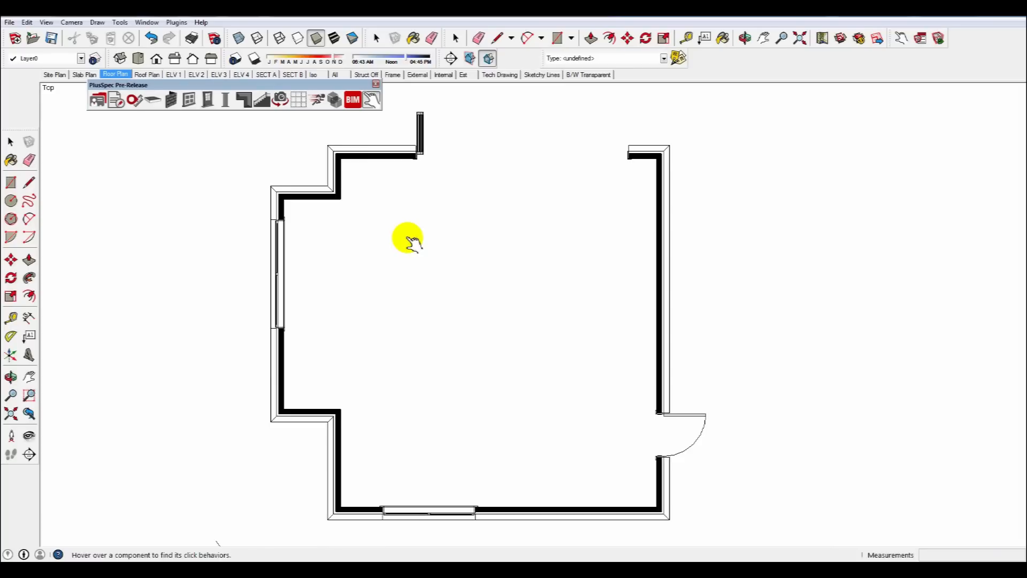
scroll(408, 241, "down", 5)
middle_click_drag(404, 252, 415, 190)
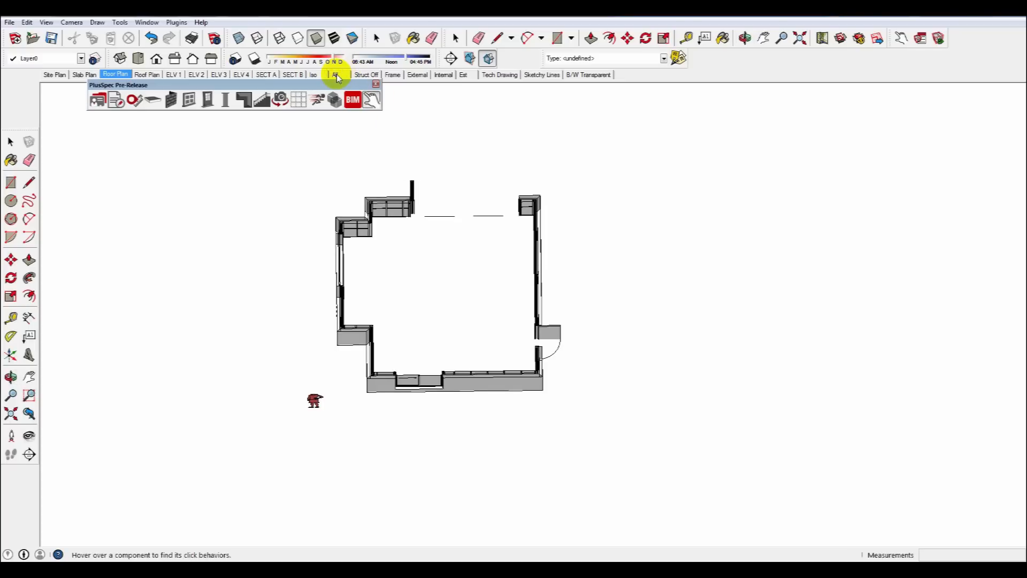
left_click(335, 75)
middle_click_drag(406, 304, 450, 251)
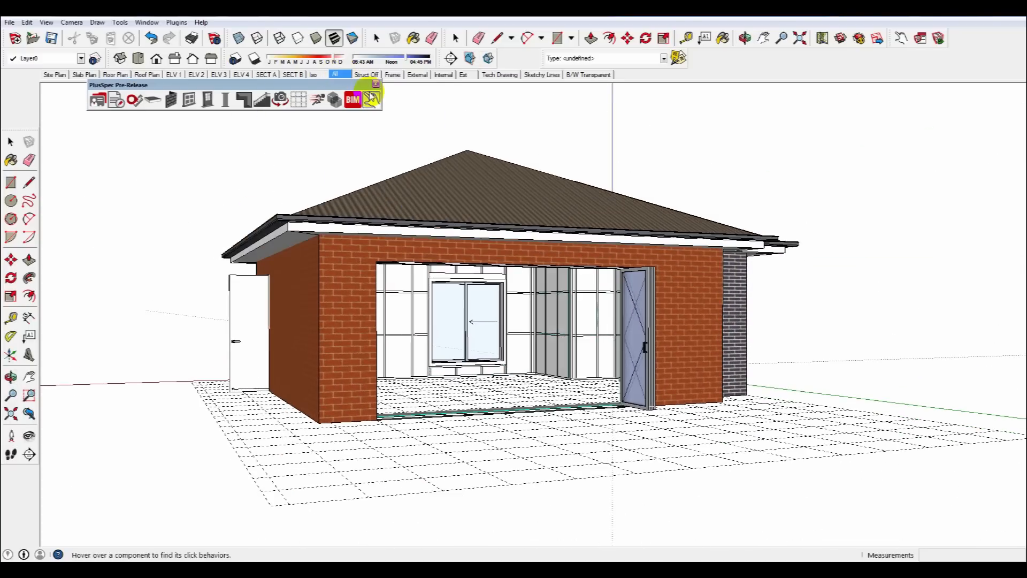
Change the selected interior wall's lining material to Wallpaper 3 in the Wall Tool.
left_click(374, 75)
scroll(535, 299, "up", 8)
middle_click_drag(556, 332, 582, 373)
key("space")
left_click(519, 367)
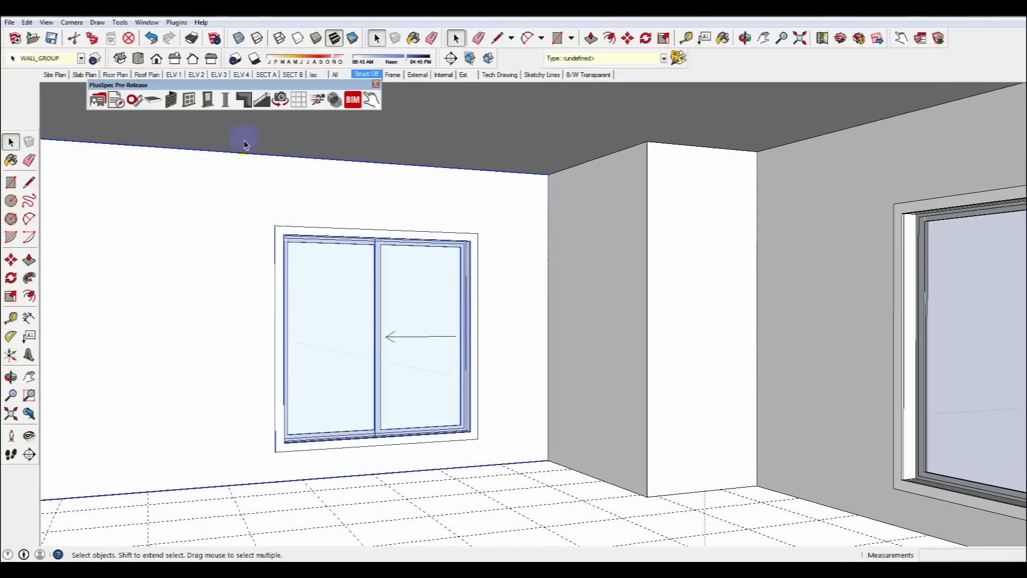
left_click(171, 100)
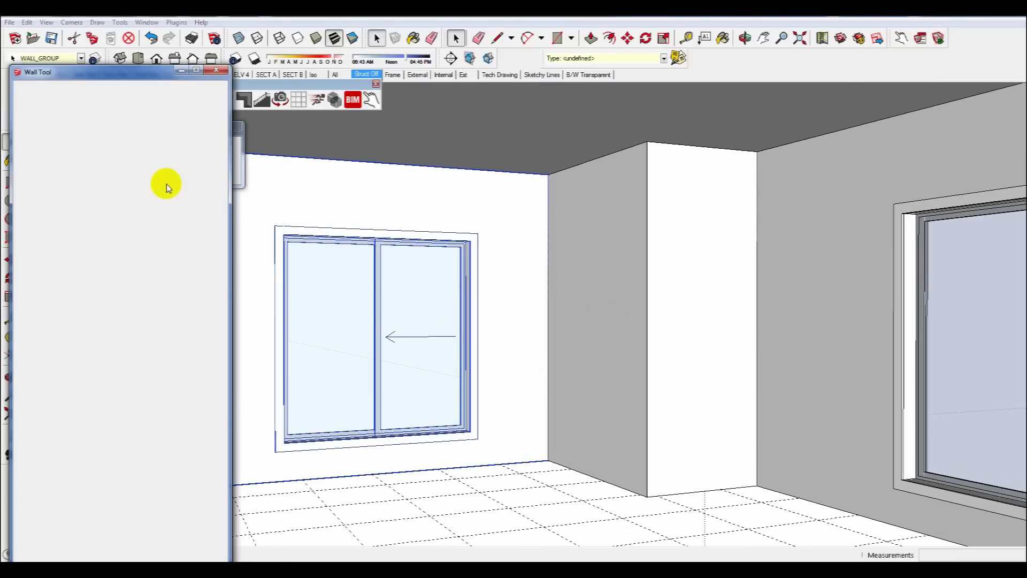
left_click(47, 276)
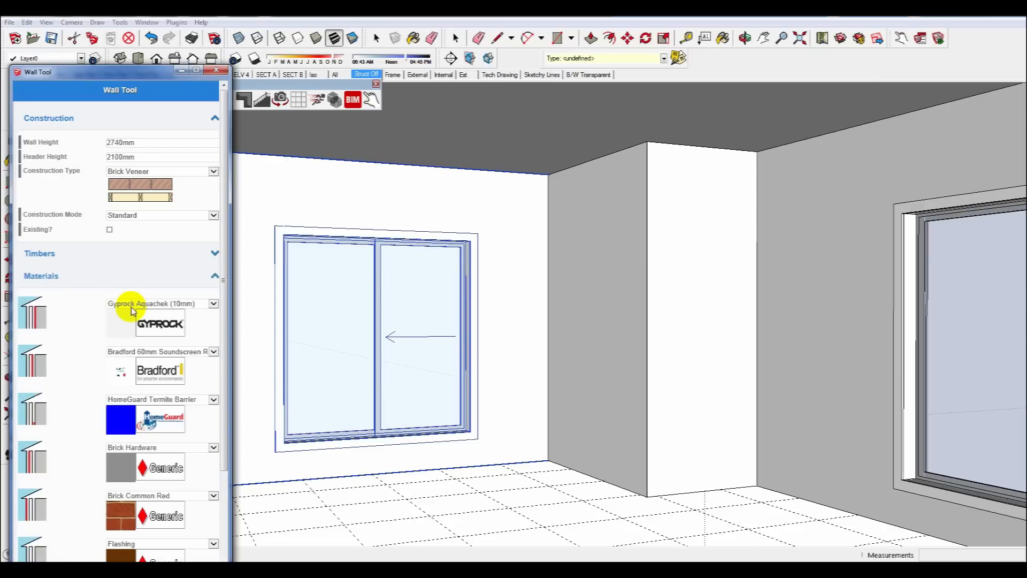
left_click(127, 310)
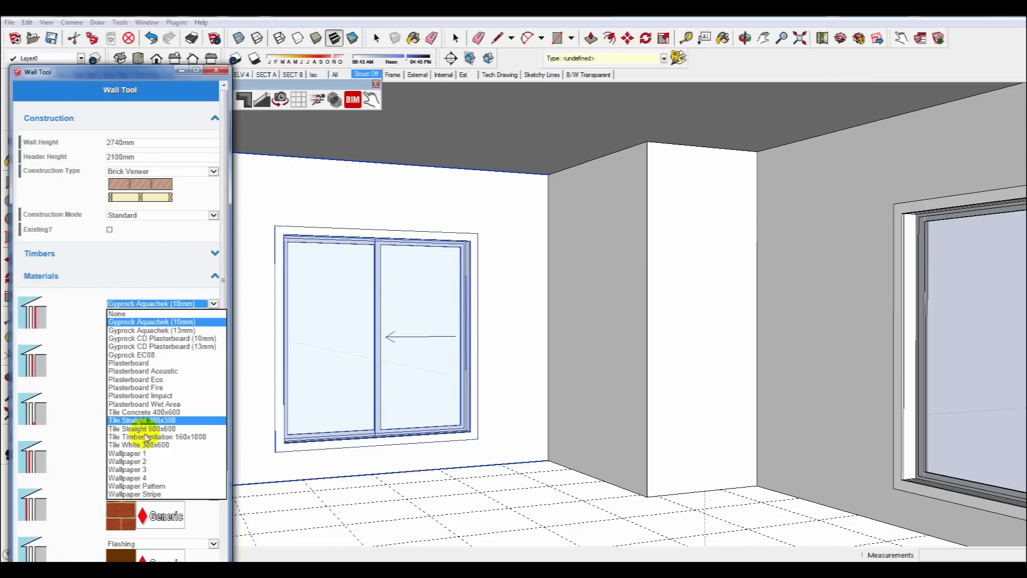
left_click(130, 465)
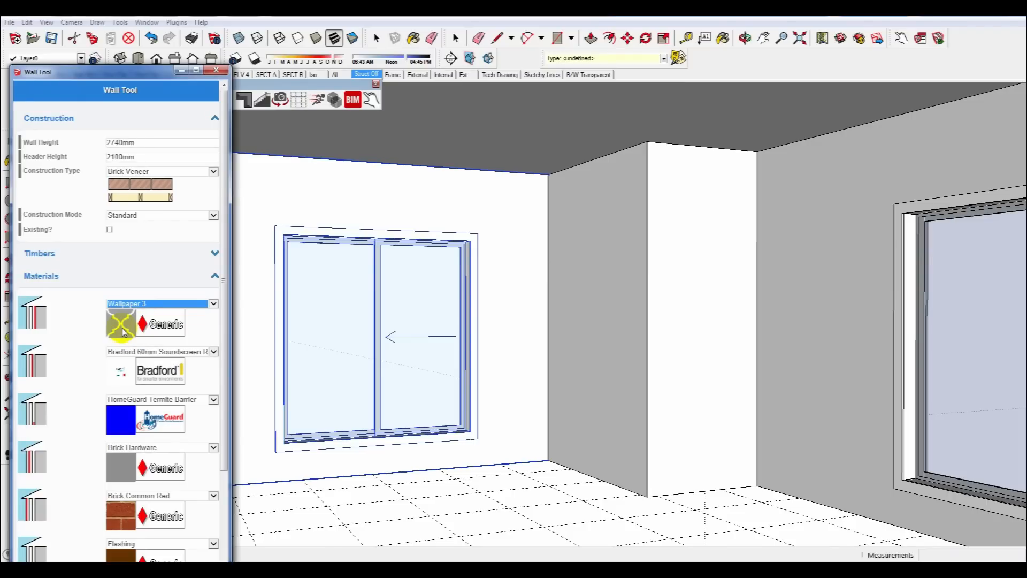
middle_click_drag(241, 339, 221, 354)
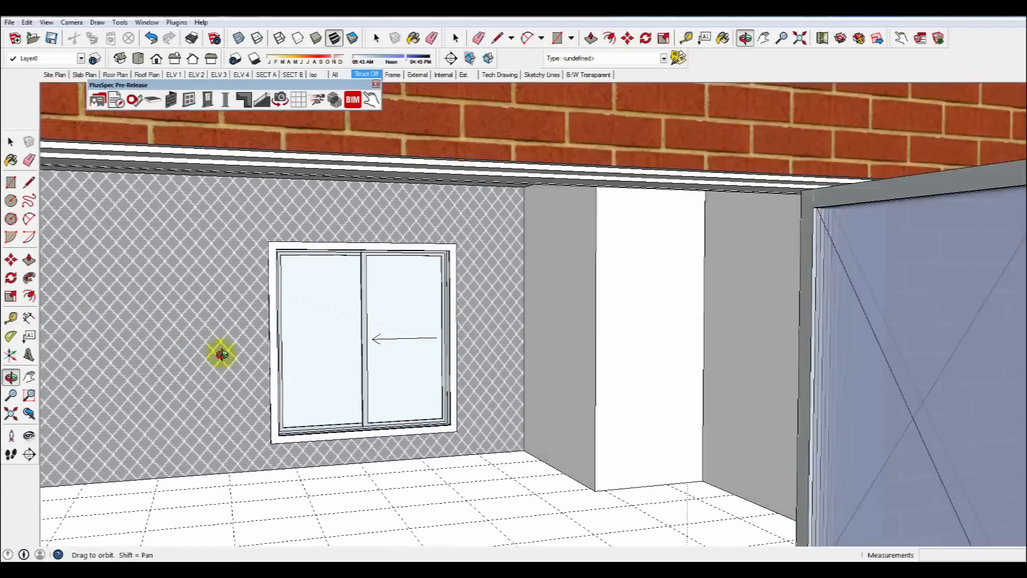
Generate the Take Off / Estimate Contents document for the model.
scroll(221, 354, "down", 8)
left_click_drag(312, 341, 463, 391)
middle_click_drag(462, 391, 509, 348)
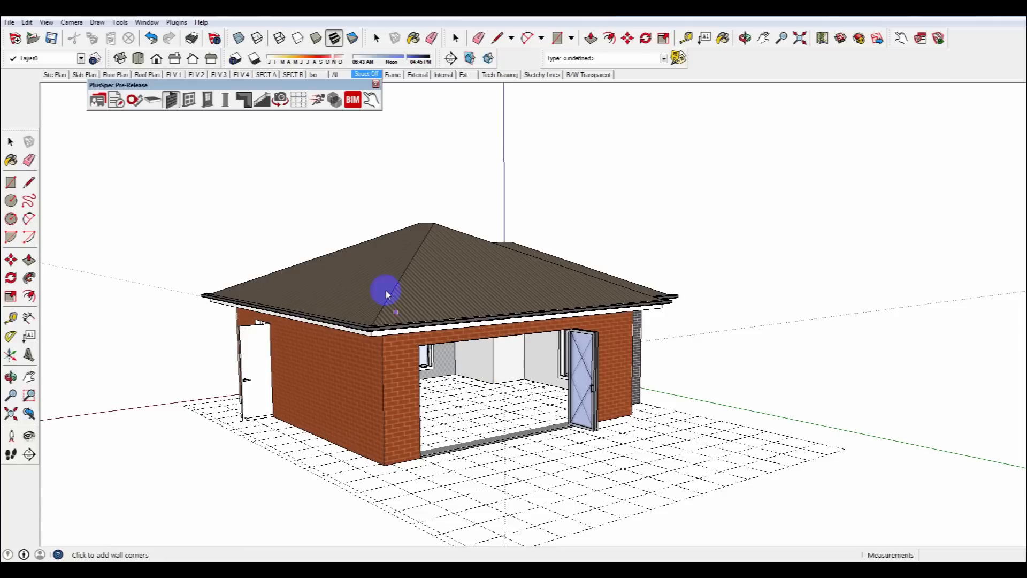
key("space")
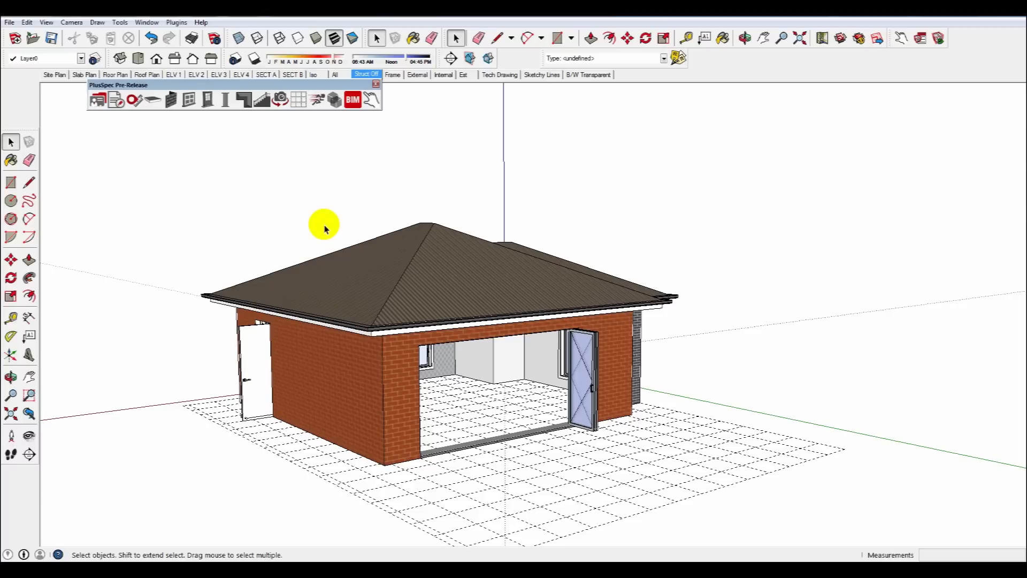
left_click(113, 103)
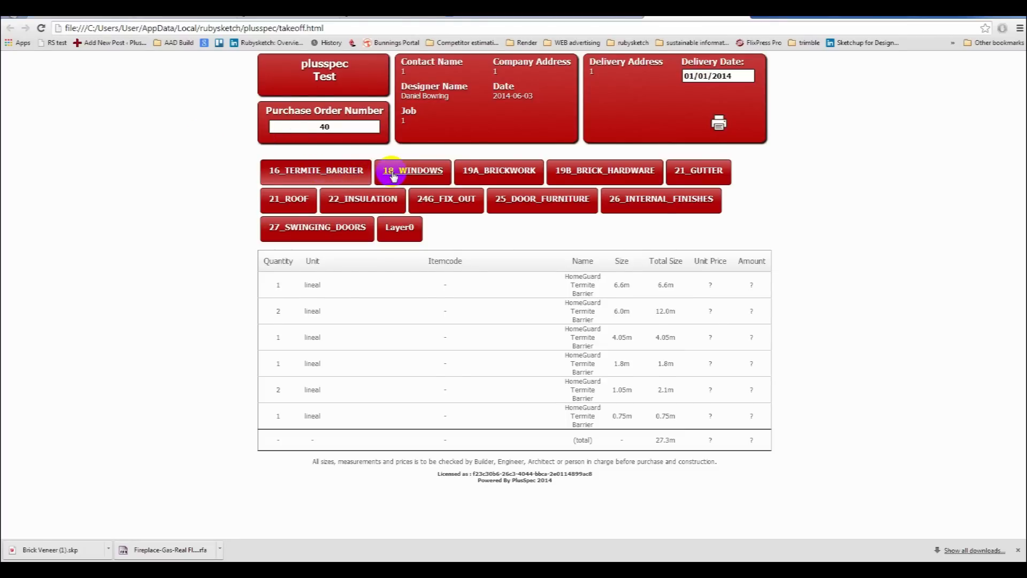
Review the Windows, Brickwork, Gutter and Roof sections of the take-off.
left_click(393, 177)
left_click_drag(339, 282, 542, 285)
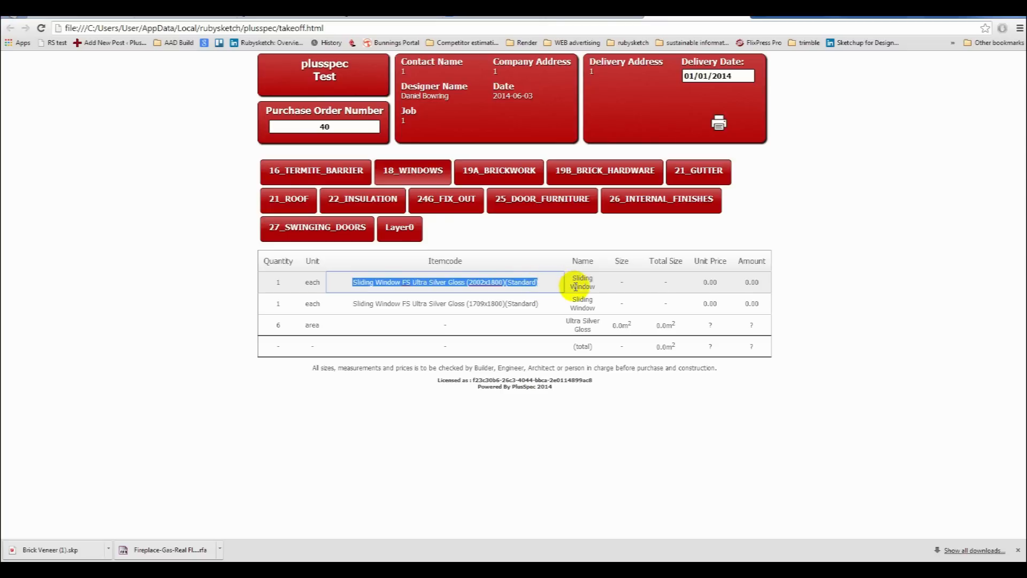
left_click_drag(598, 287, 584, 277)
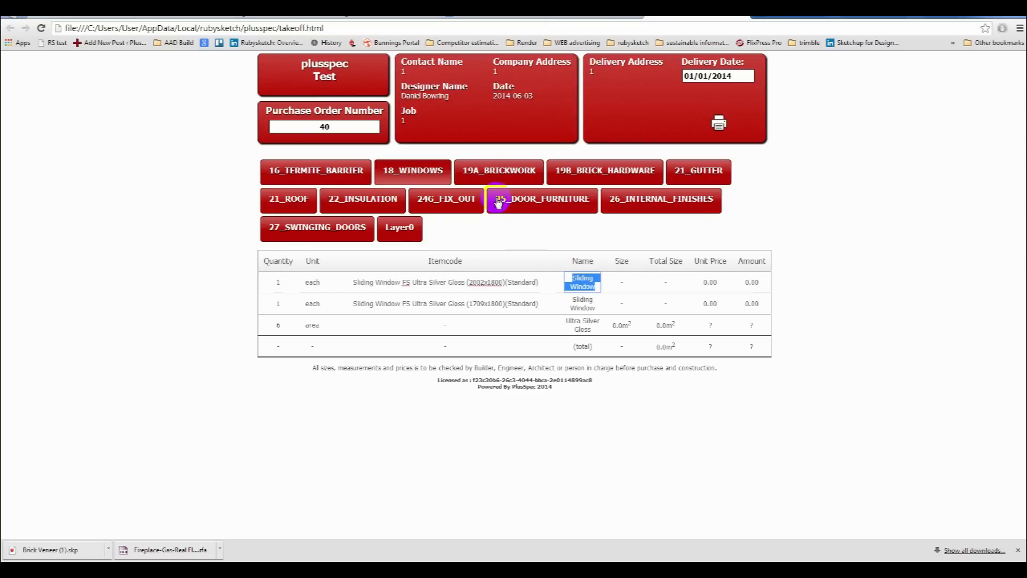
left_click(488, 171)
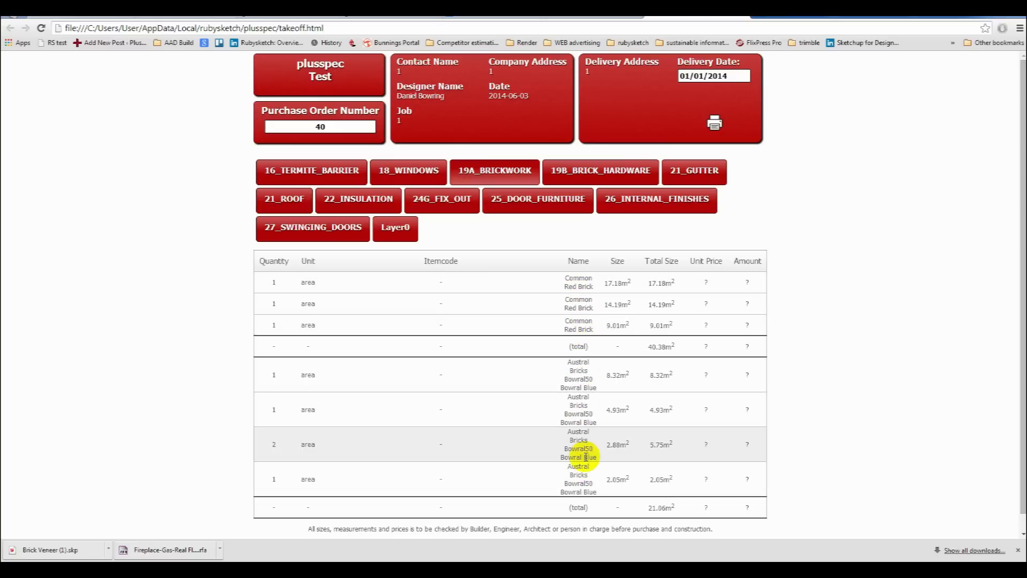
left_click(689, 177)
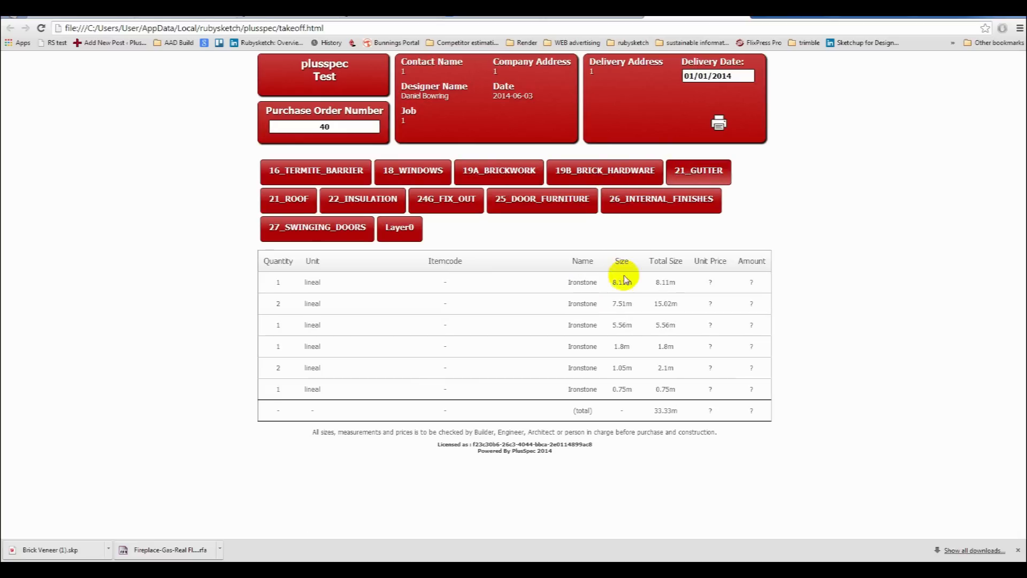
left_click(295, 201)
scroll(570, 353, "down", 3)
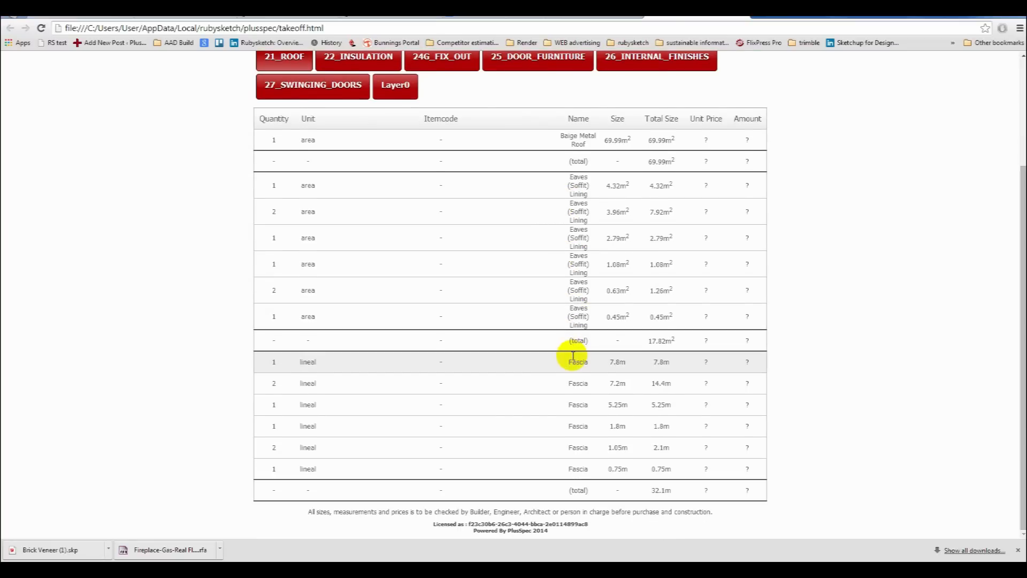
scroll(499, 283, "up", 3)
Review the Insulation, Door Furniture and Internal Finishes sections of the take-off.
left_click(321, 199)
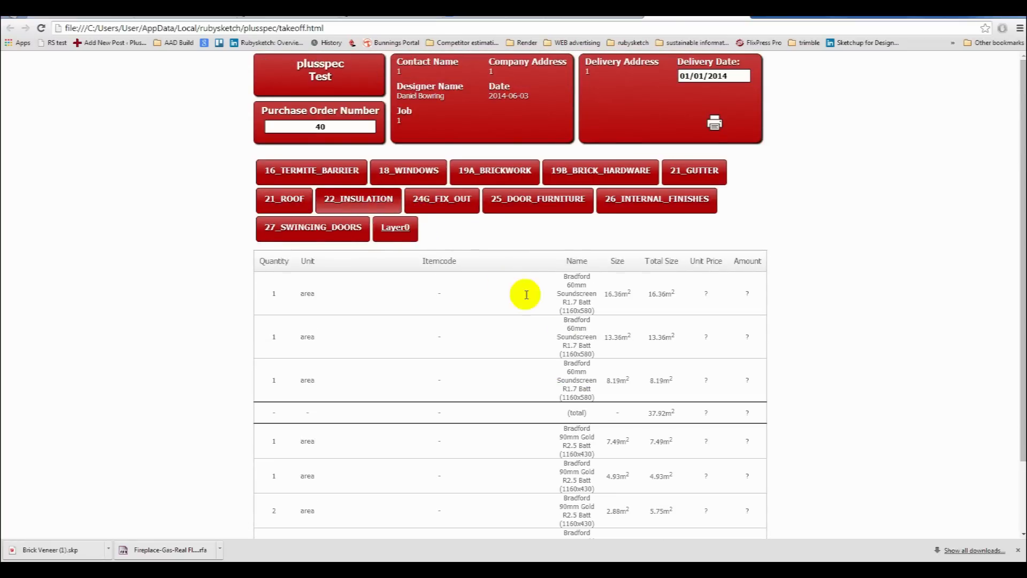
scroll(585, 331, "down", 2)
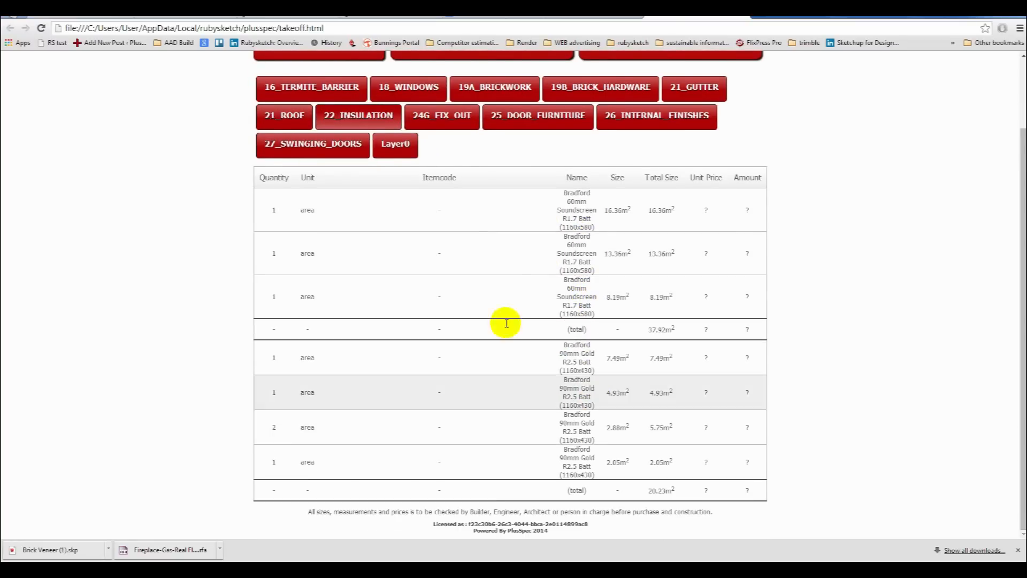
scroll(505, 323, "up", 2)
left_click(538, 200)
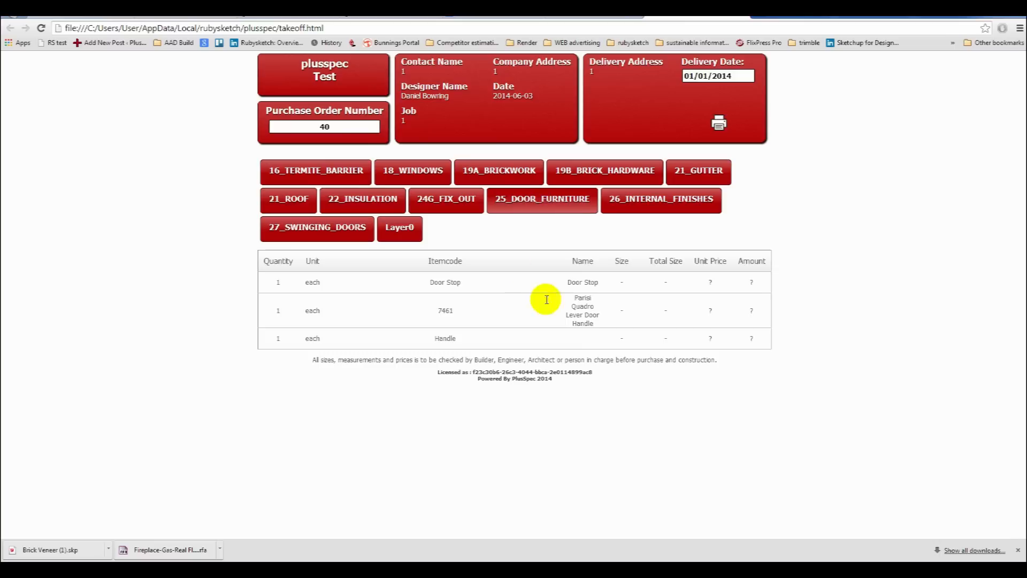
left_click(476, 281)
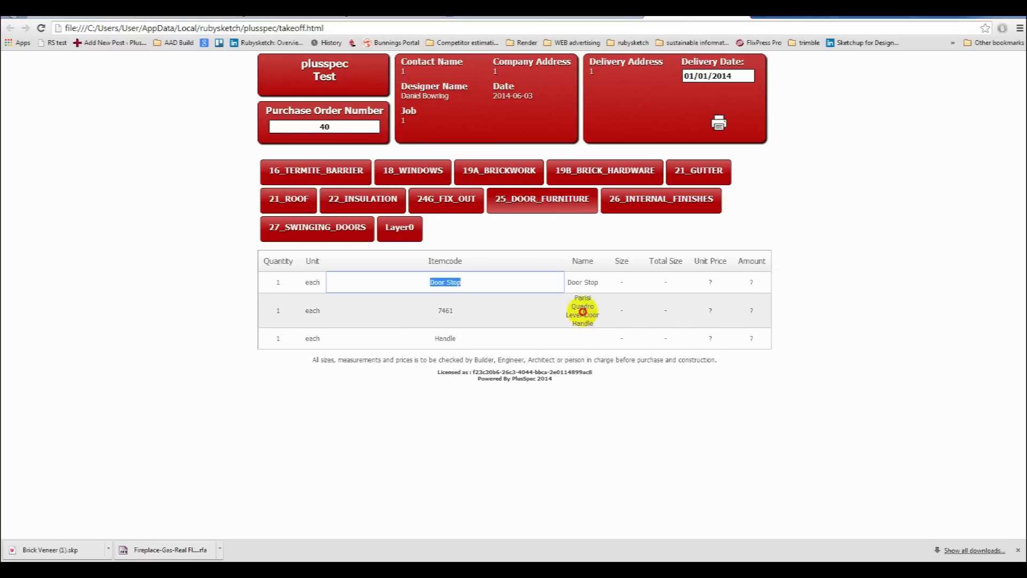
left_click(583, 312)
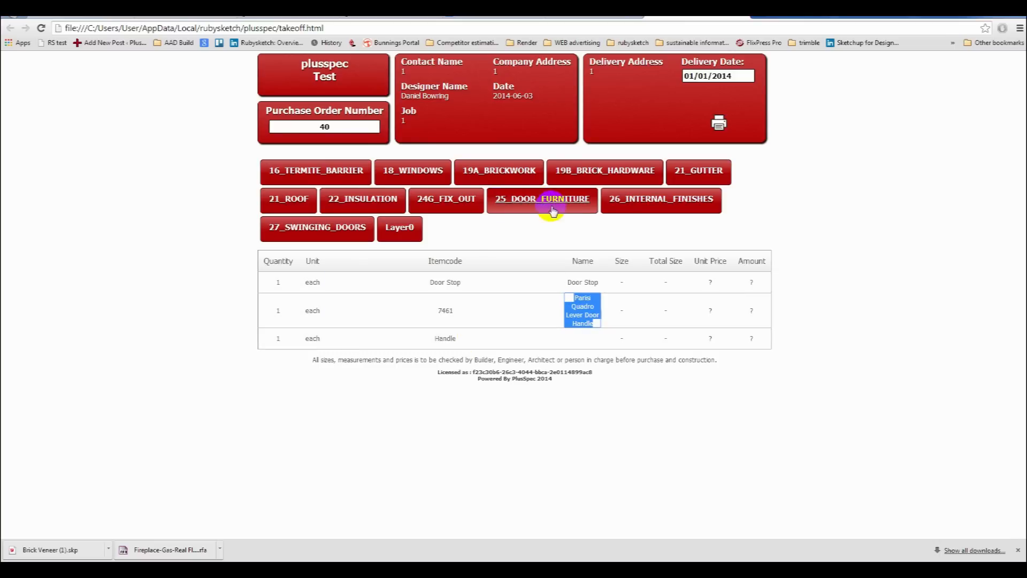
left_click(624, 199)
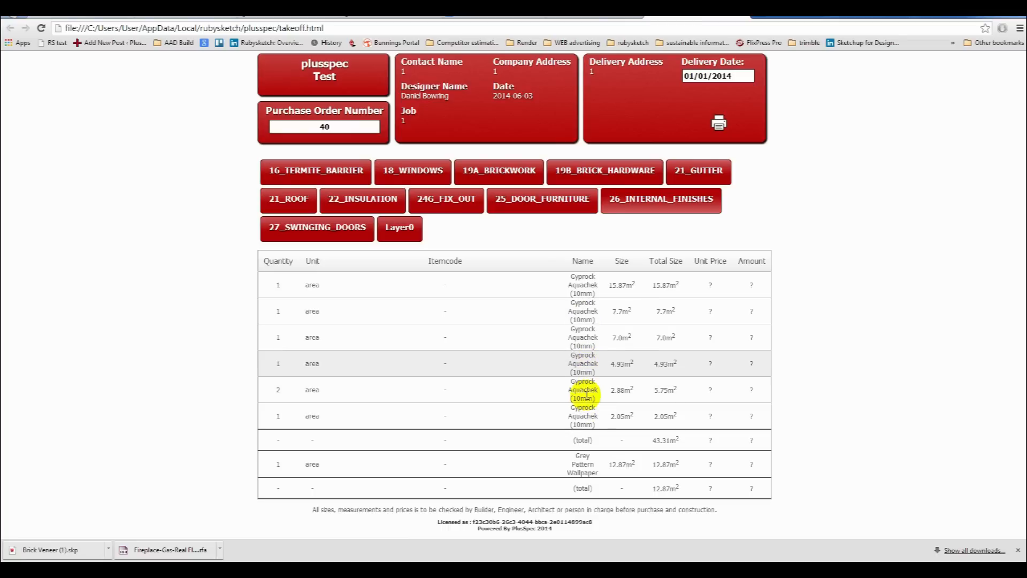
left_click_drag(600, 472, 561, 450)
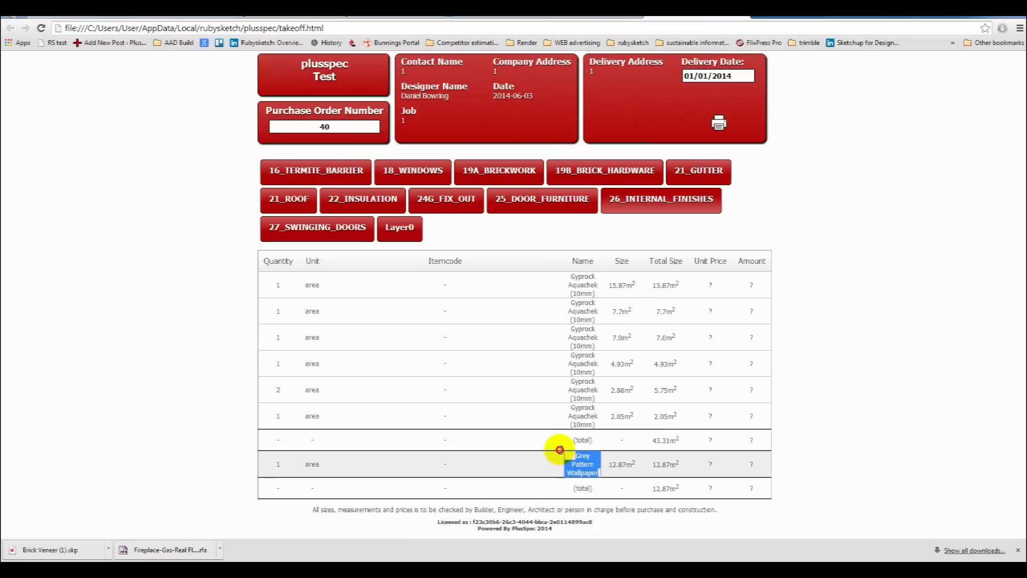
left_click_drag(638, 466, 621, 464)
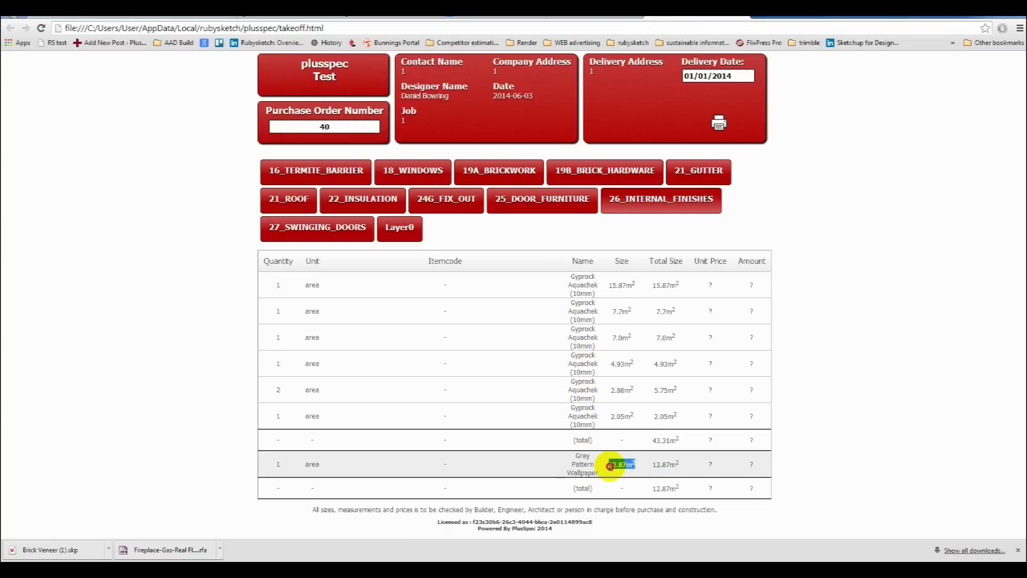
Open the Swinging Doors section of the take-off and overwrite the bifold door's item code with new text.
left_click(316, 231)
left_click_drag(504, 282, 467, 281)
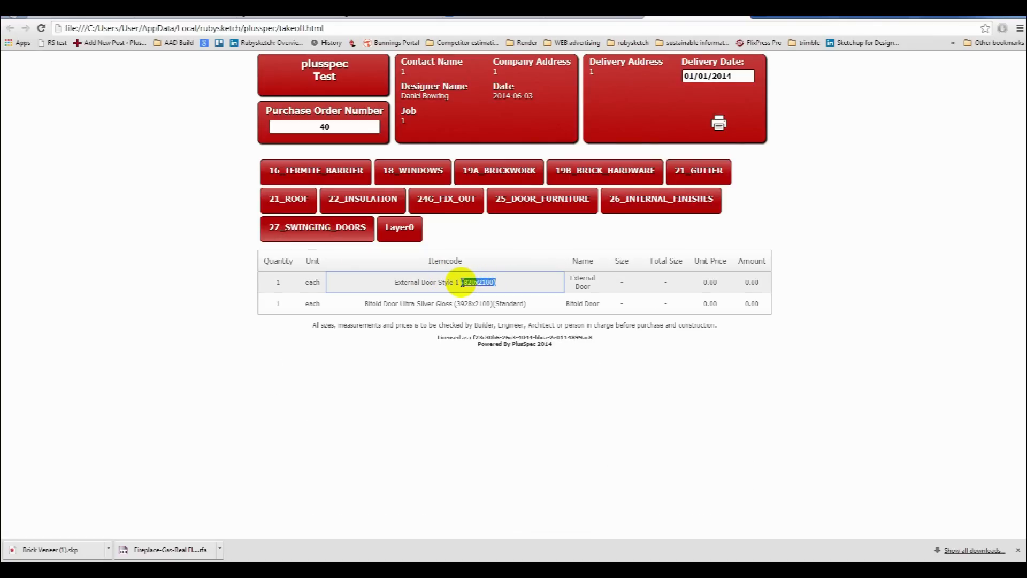
left_click_drag(529, 304, 370, 304)
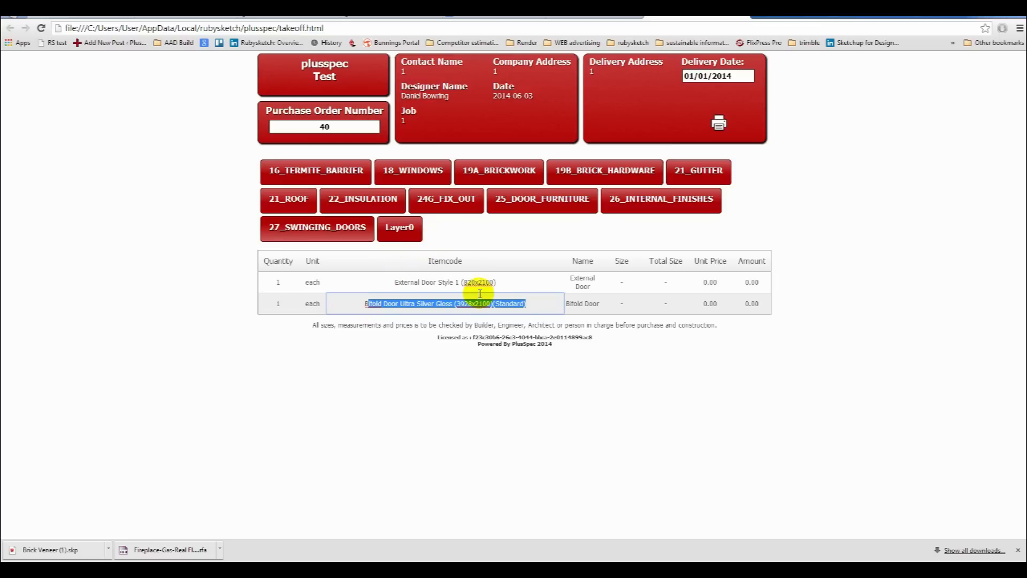
type("djghfs")
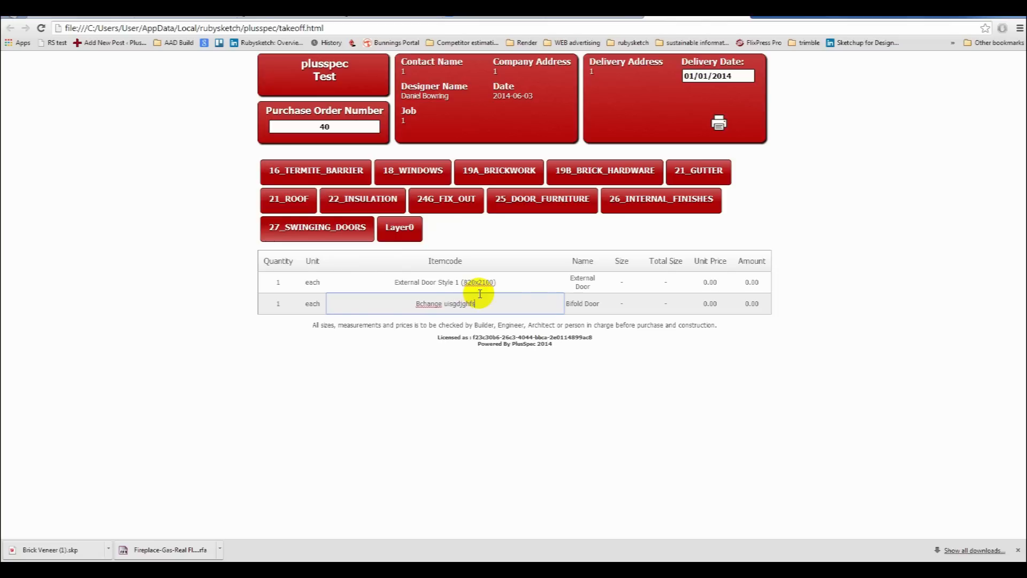
Review the Layer0 and Door Furniture sections of the take-off and return to the model.
left_click(382, 224)
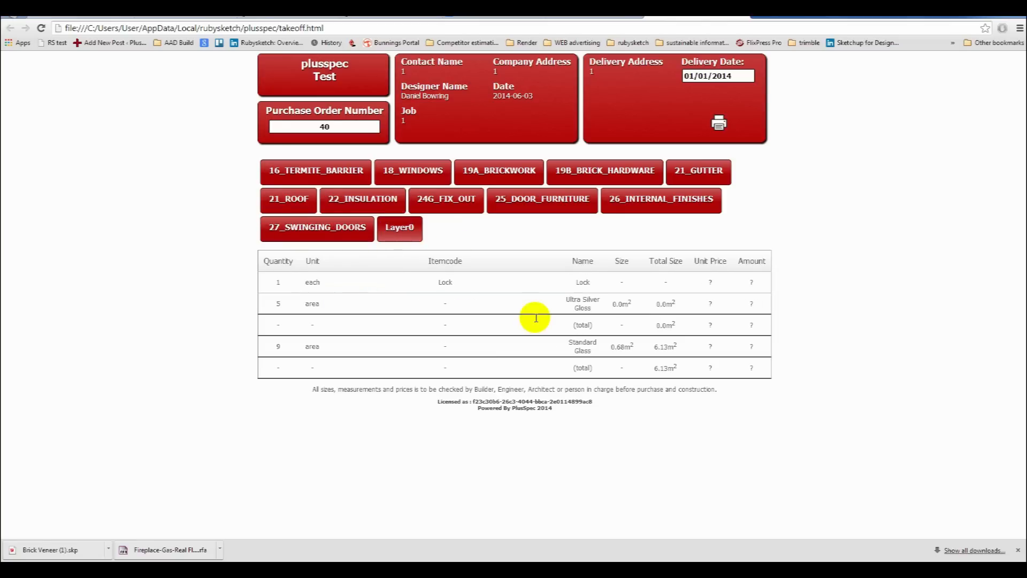
left_click(560, 211)
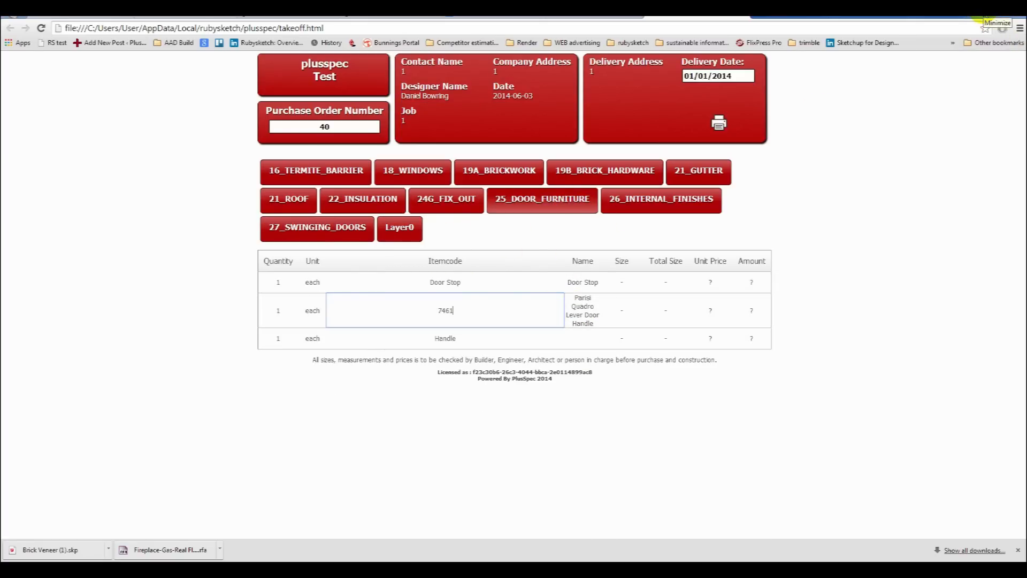
left_click(980, 21)
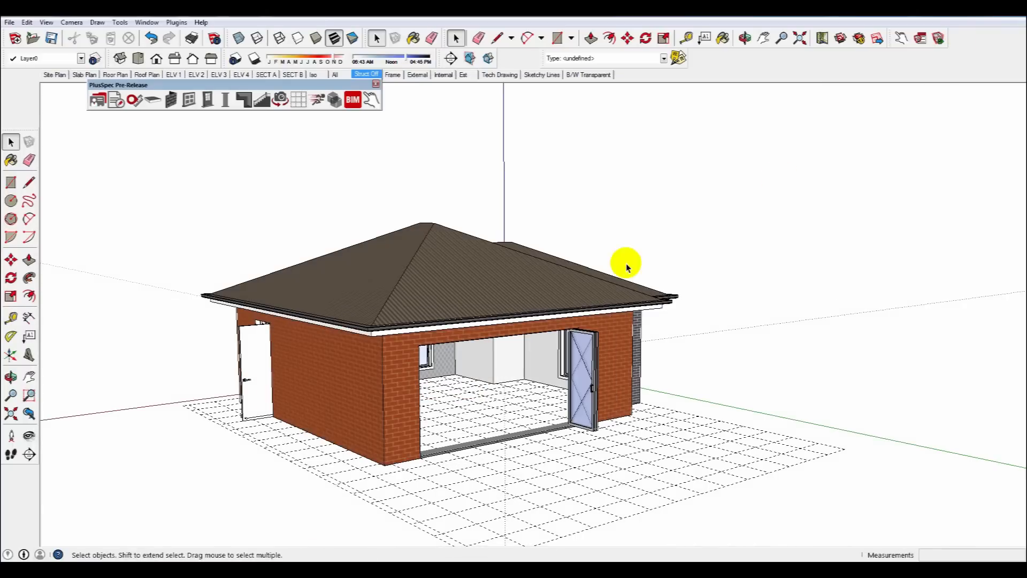
Step through the Floor Plan, Section A, Section B, ELV 3 and Iso scenes of the model.
left_click(179, 77)
left_click(117, 75)
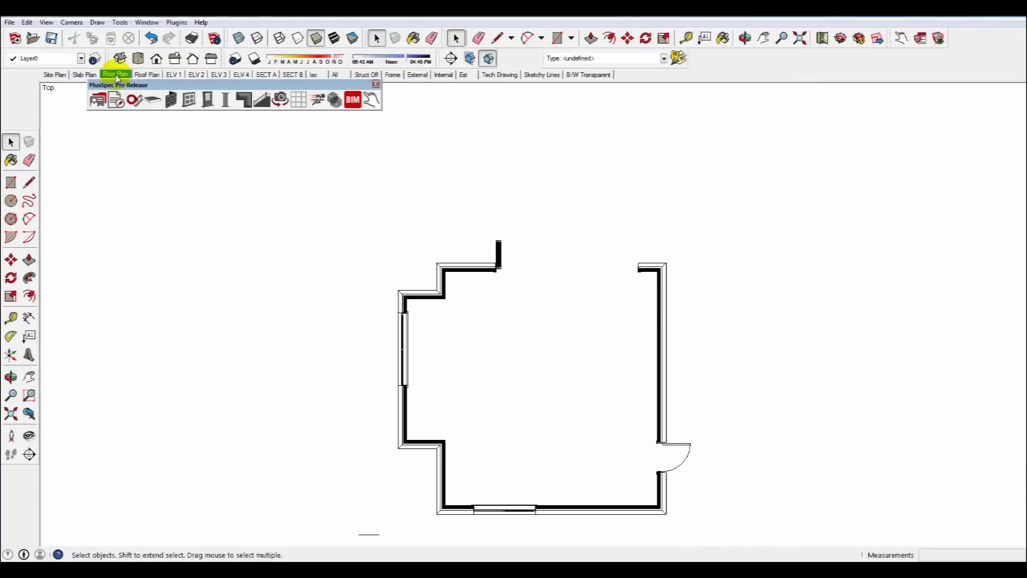
left_click(267, 75)
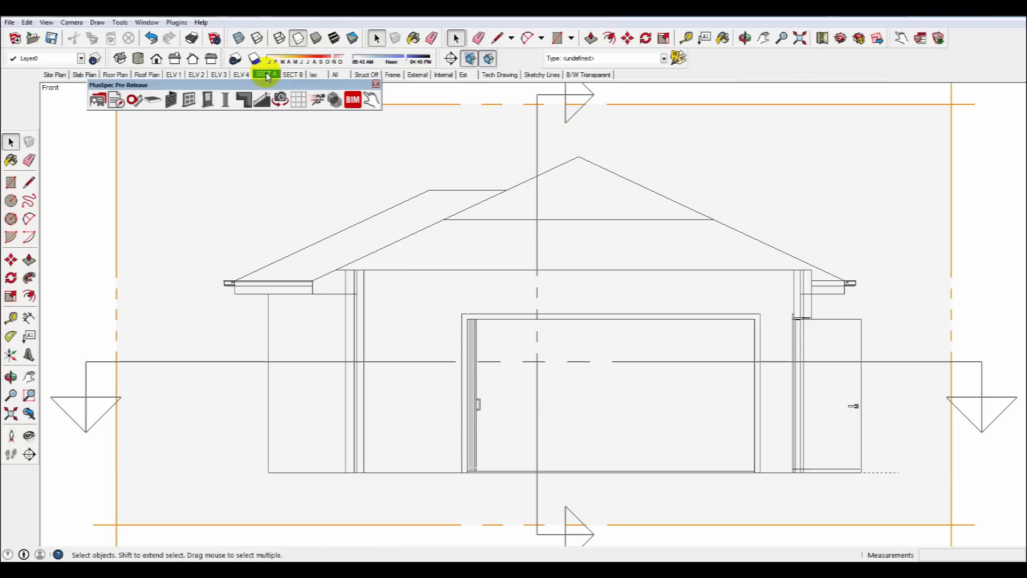
left_click(291, 77)
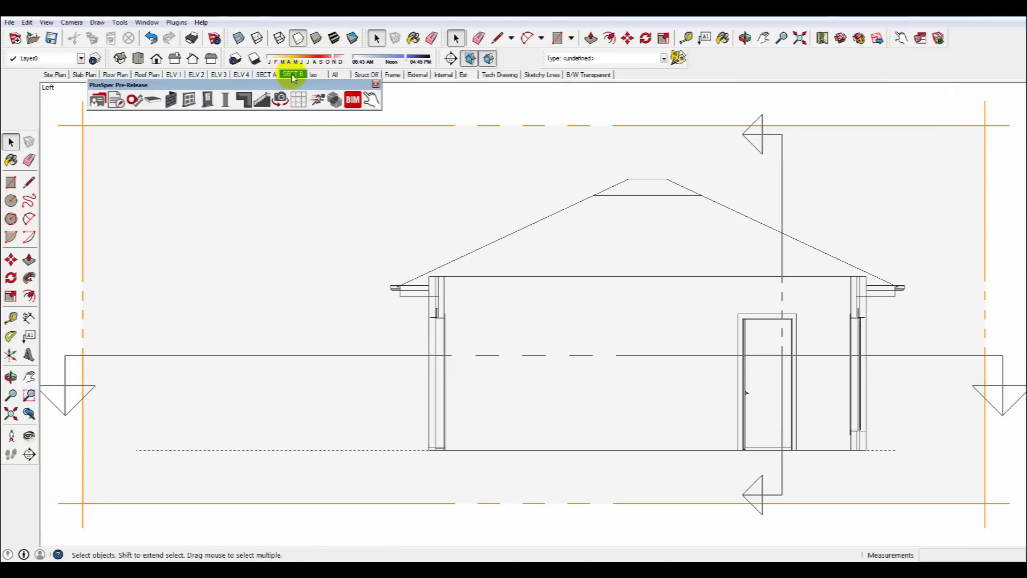
left_click(228, 77)
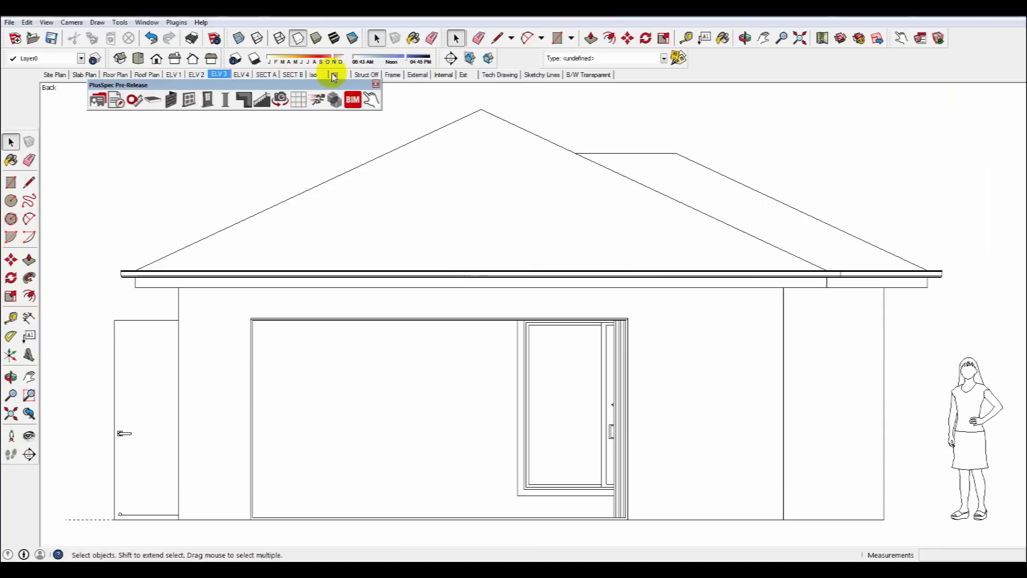
left_click(334, 77)
Inspect the 3D model of the room from different angles.
key("o")
left_click_drag(623, 257, 681, 320)
middle_click_drag(682, 319, 820, 333)
scroll(527, 320, "up", 2)
middle_click_drag(493, 326, 577, 333)
scroll(576, 319, "down", 1)
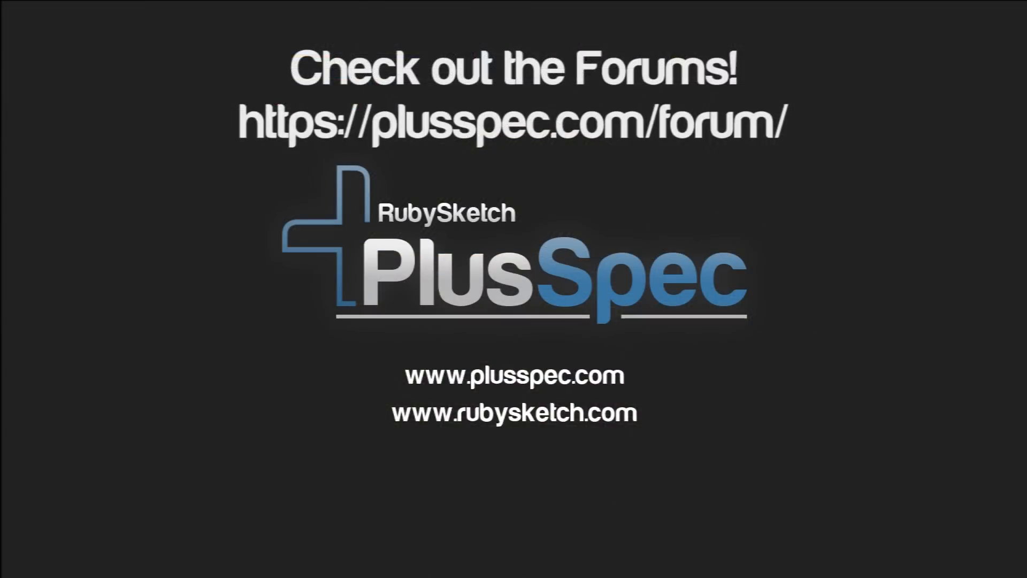